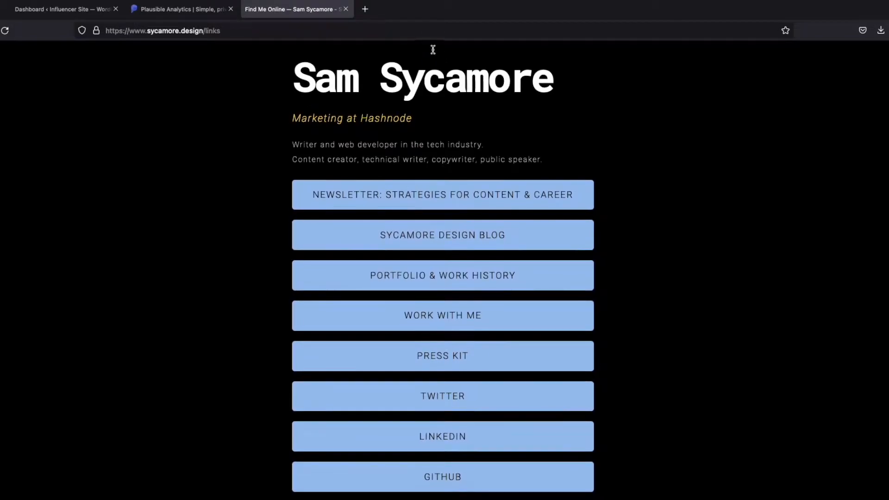
Step: Review the headline name and short bio on the reference links page
left_click_drag(295, 78, 616, 93)
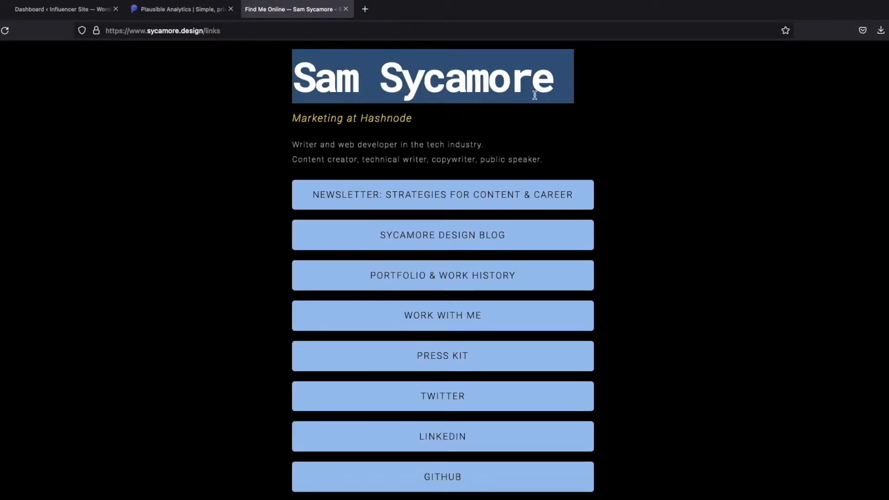
left_click(534, 95)
left_click_drag(292, 145, 557, 166)
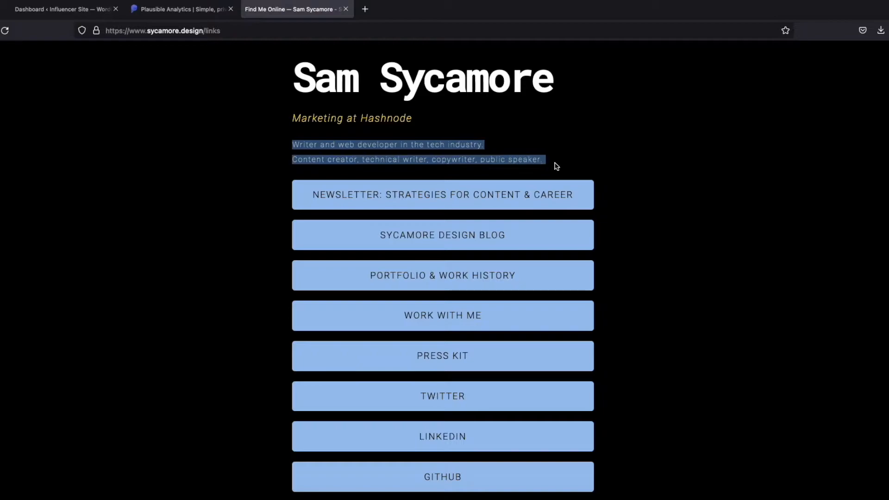
left_click(557, 166)
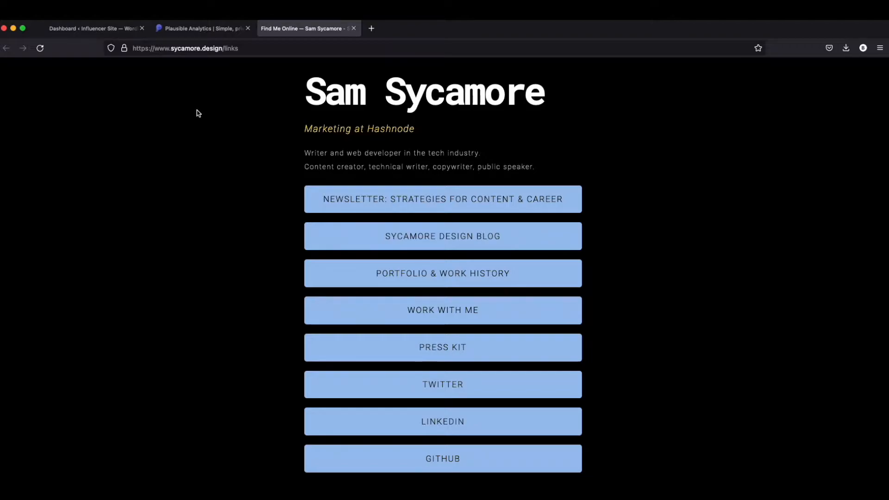
Step: Review the Plausible Analytics homepage, reading its headline and the description about cookies and compliance
left_click(200, 30)
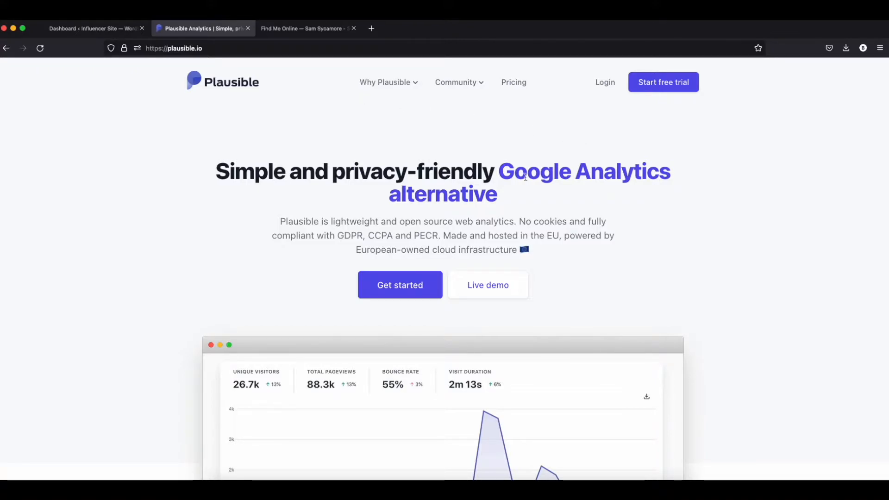
left_click_drag(505, 171, 537, 187)
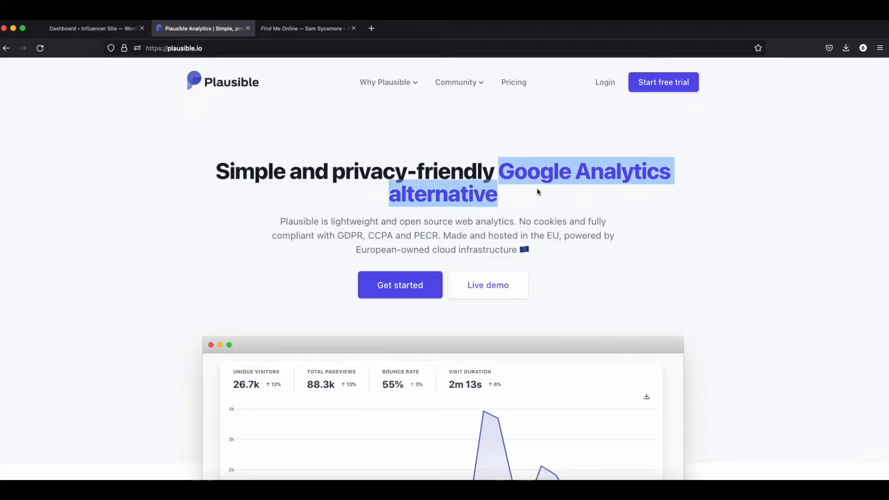
left_click(528, 194)
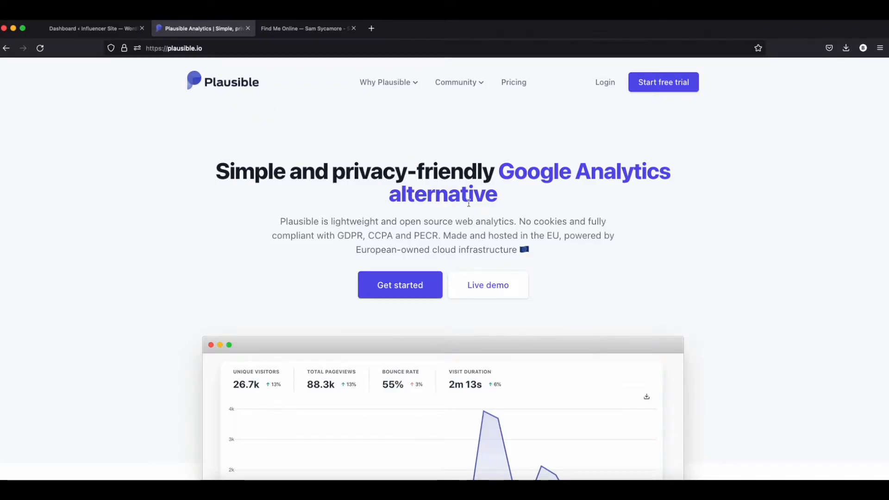
left_click_drag(519, 221, 592, 221)
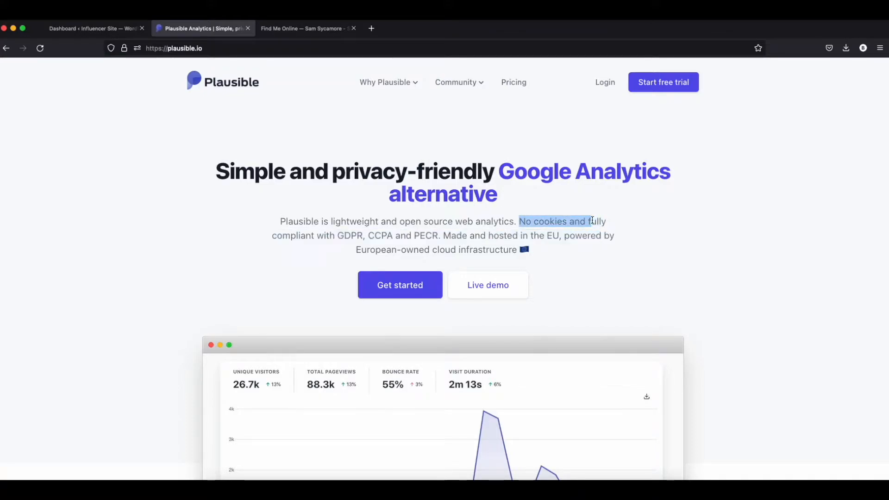
left_click(591, 221)
left_click_drag(315, 235, 328, 235)
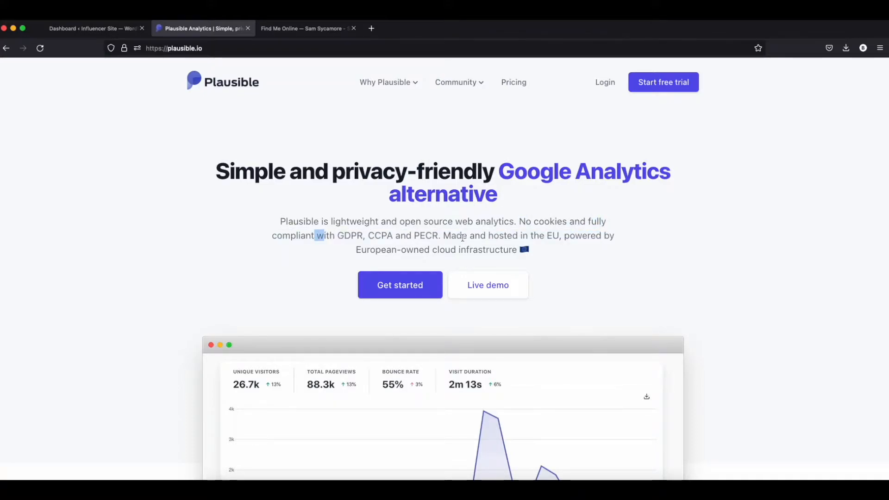
left_click(433, 217)
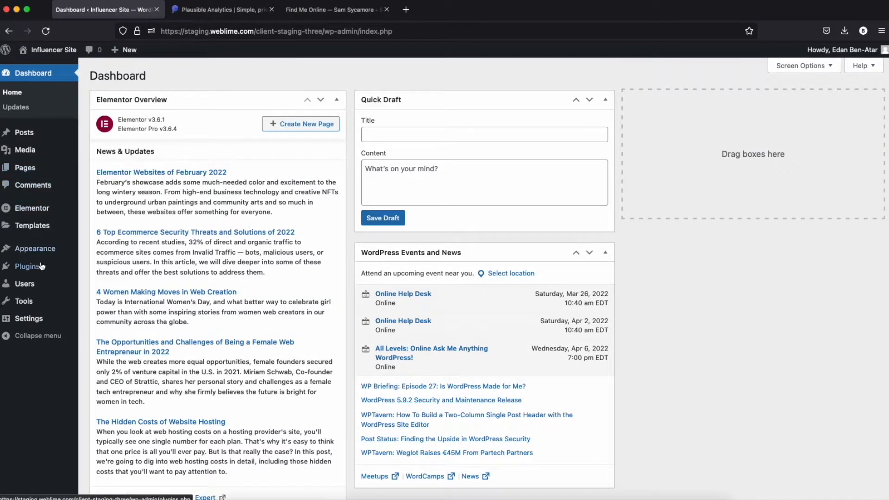
Step: Check the WordPress site's installed plugins and its current theme
mouse_move(42, 268)
left_click(111, 268)
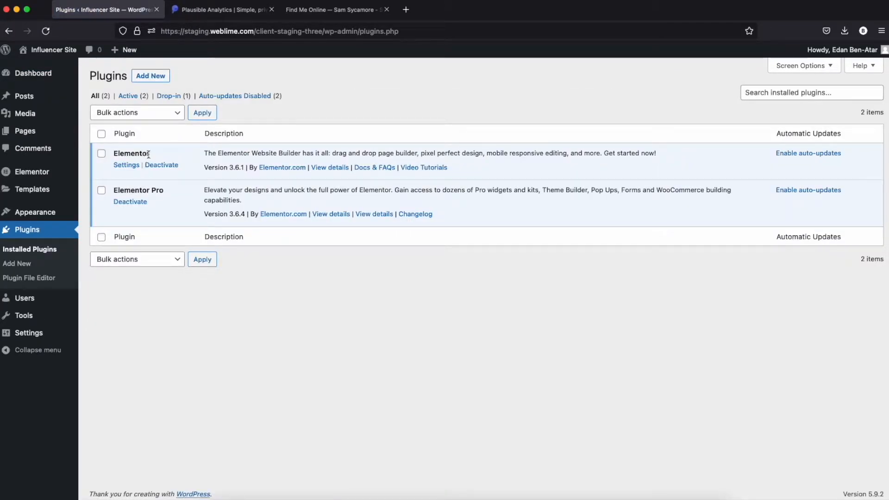
mouse_move(70, 212)
left_click(100, 215)
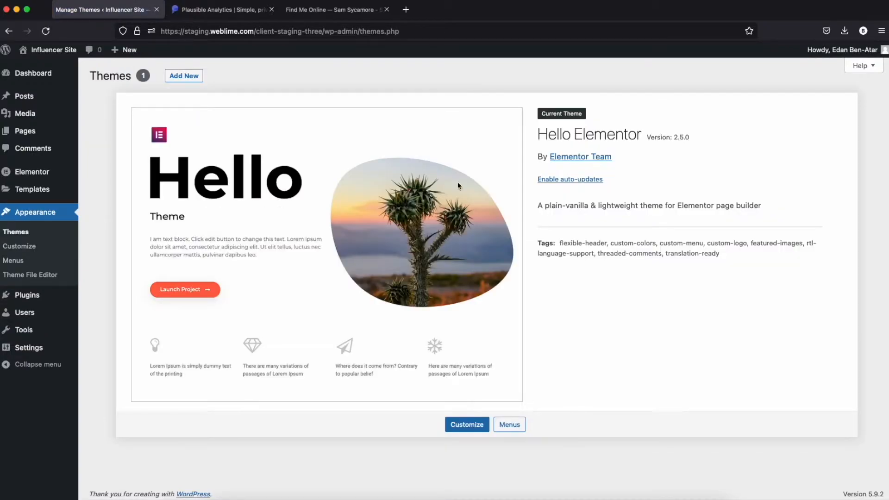
left_click_drag(538, 134, 639, 133)
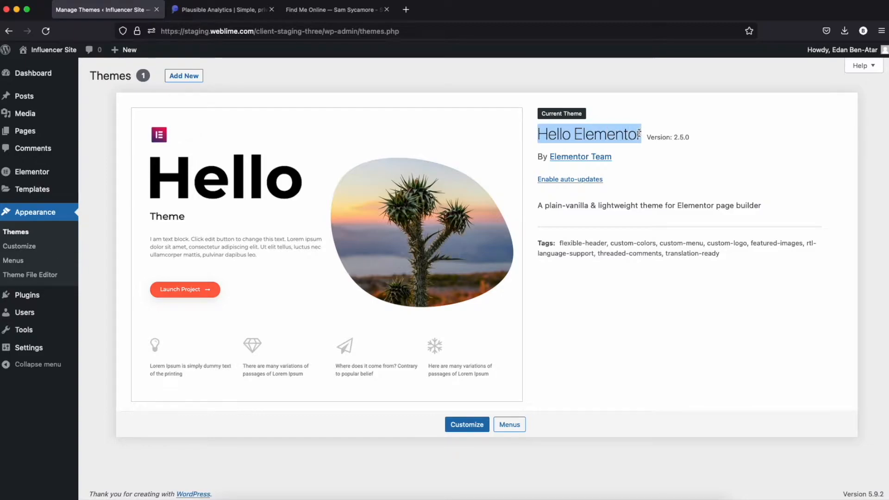
left_click(614, 135)
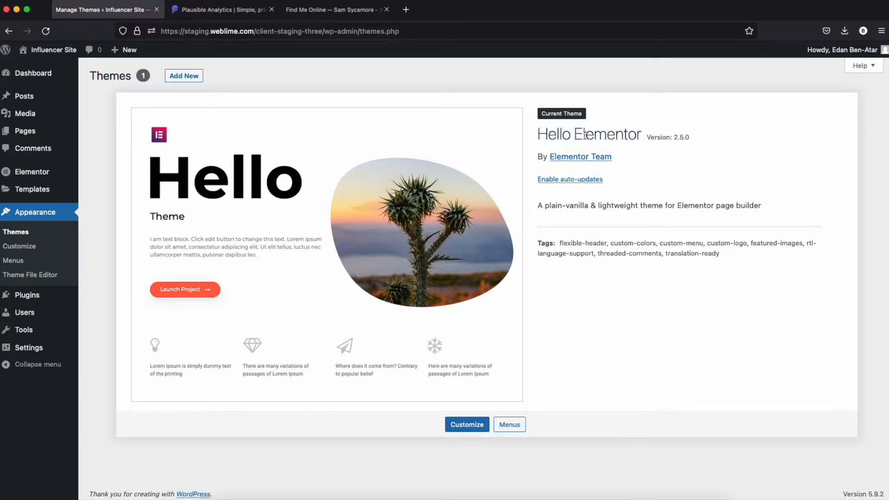
left_click_drag(538, 135, 602, 134)
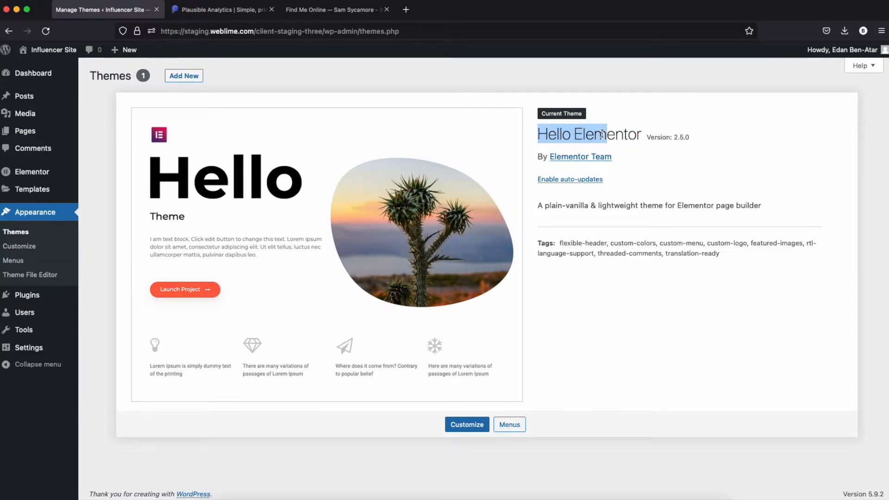
left_click(602, 134)
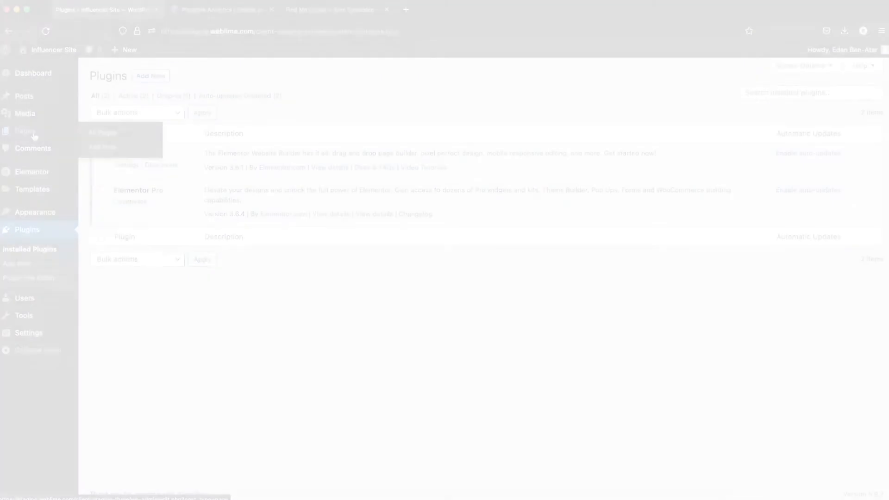
Step: Open the site's Home page for editing with Elementor
mouse_move(60, 132)
left_click(99, 134)
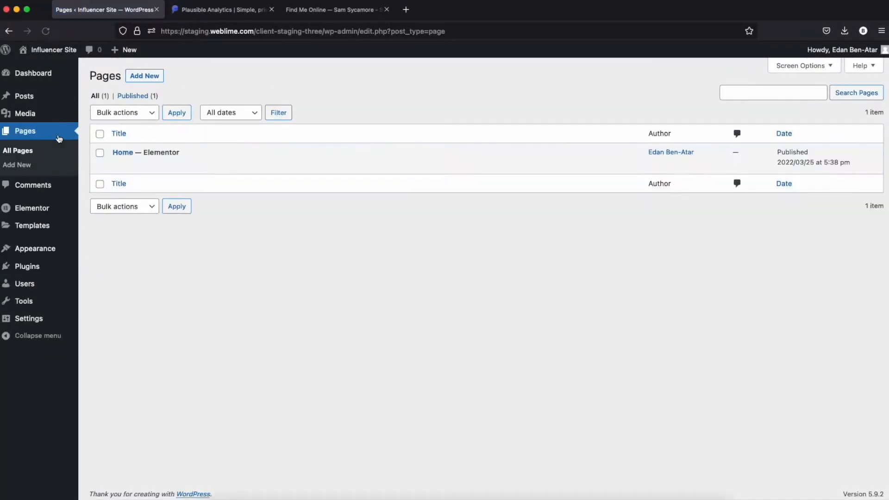
mouse_move(127, 155)
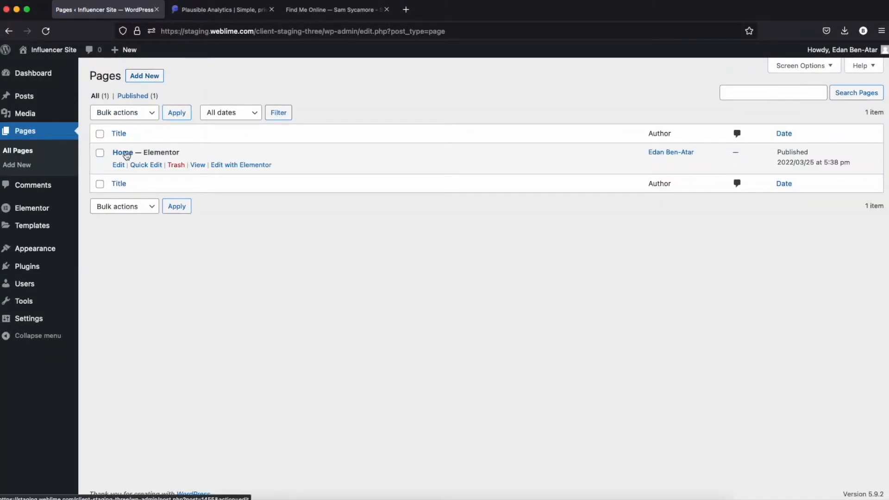
left_click(248, 165)
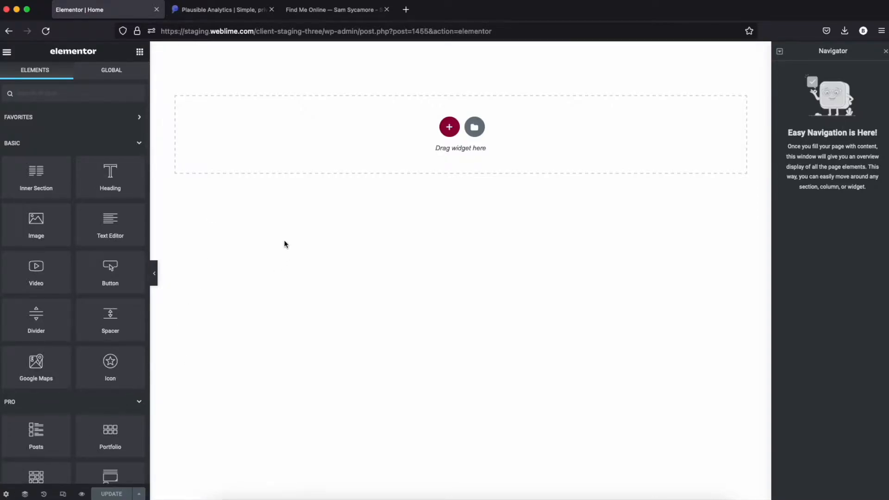
Step: Check that the Home page's layout is Elementor Canvas in the page settings, and return to the widget list
left_click(6, 494)
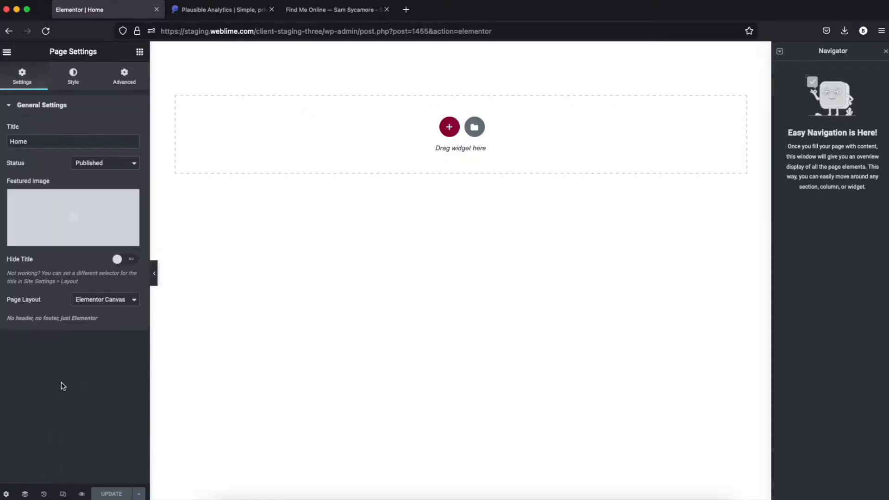
left_click(116, 298)
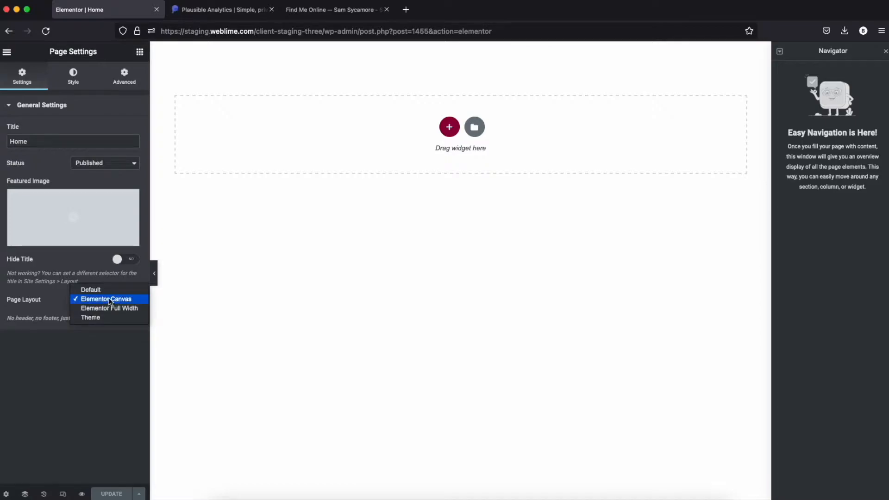
left_click(120, 358)
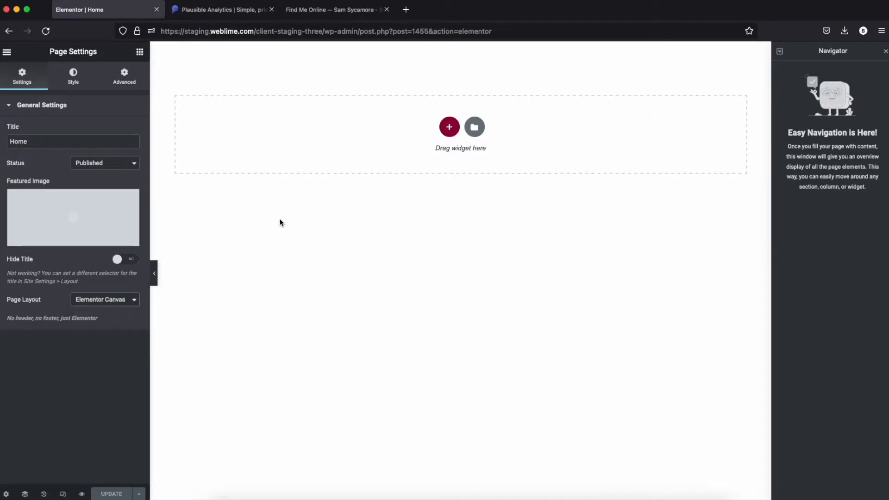
left_click(7, 52)
left_click(139, 54)
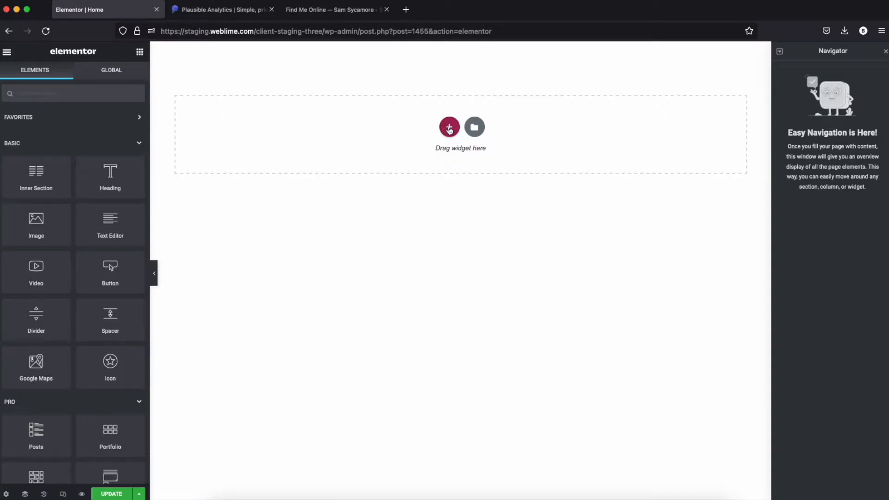
Step: Add a single-column section to the empty page and set its boxed content width to 700
left_click(449, 128)
left_click(328, 155)
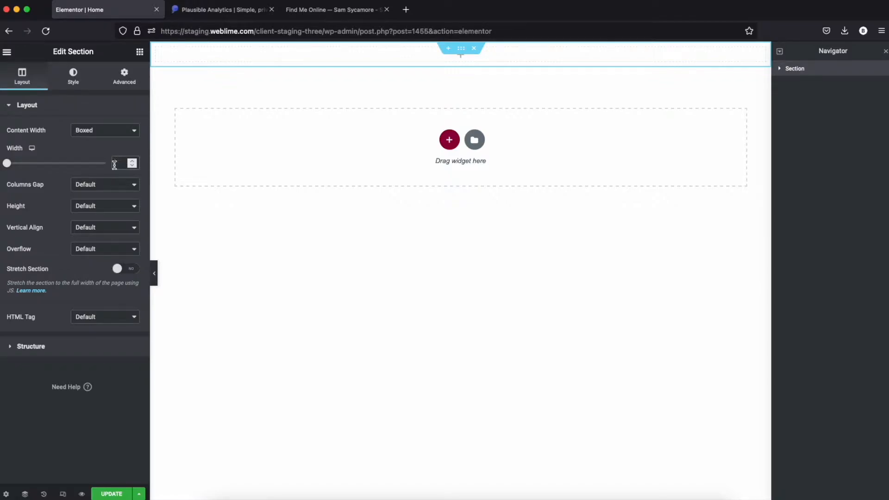
type("0")
Step: Give the section a minimum height of 100 VH
left_click(125, 209)
left_click(123, 194)
left_click(119, 209)
left_click(116, 223)
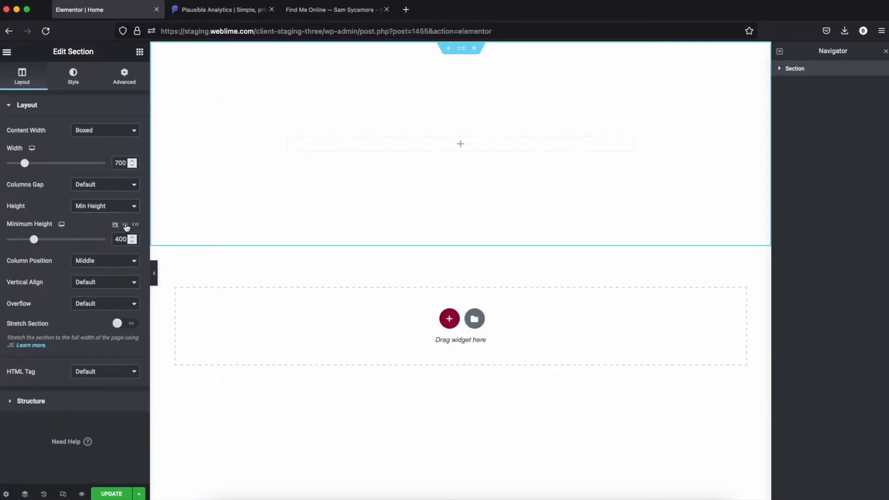
left_click(125, 225)
double_click(121, 240)
type("100")
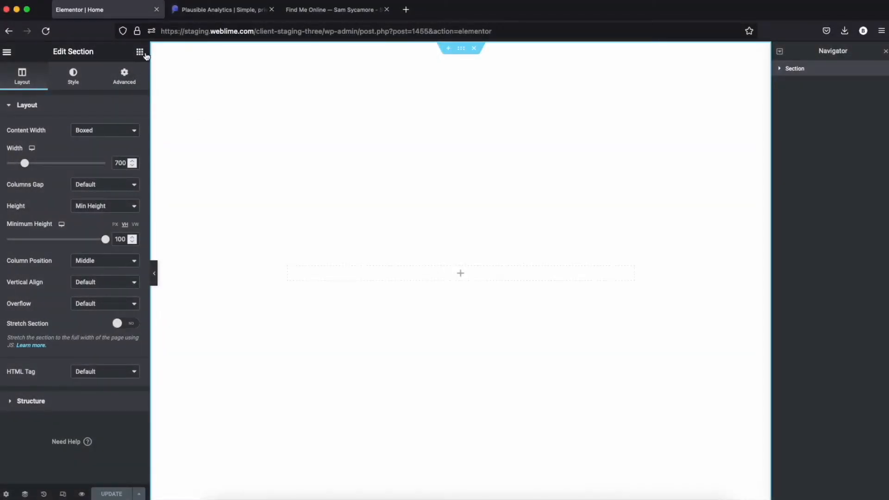
Step: Consult the reference links page and add an Image widget to the section's column
left_click(140, 51)
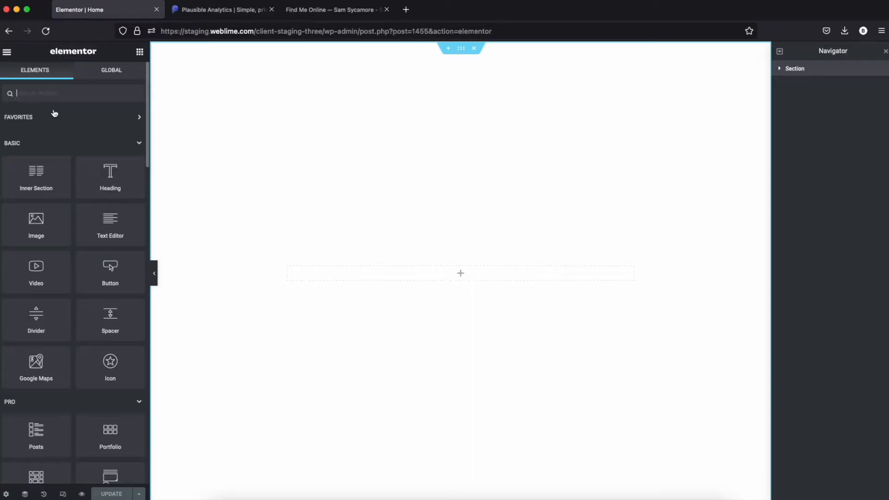
left_click(324, 9)
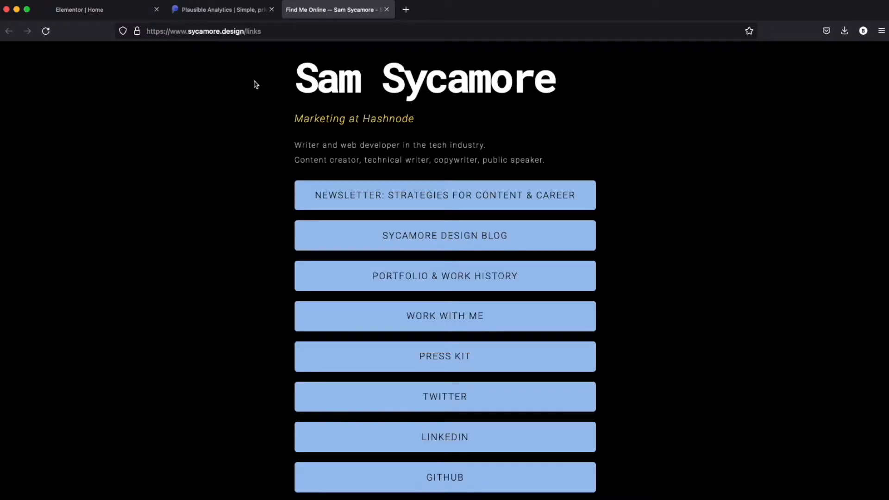
left_click(99, 10)
left_click_drag(37, 226, 476, 276)
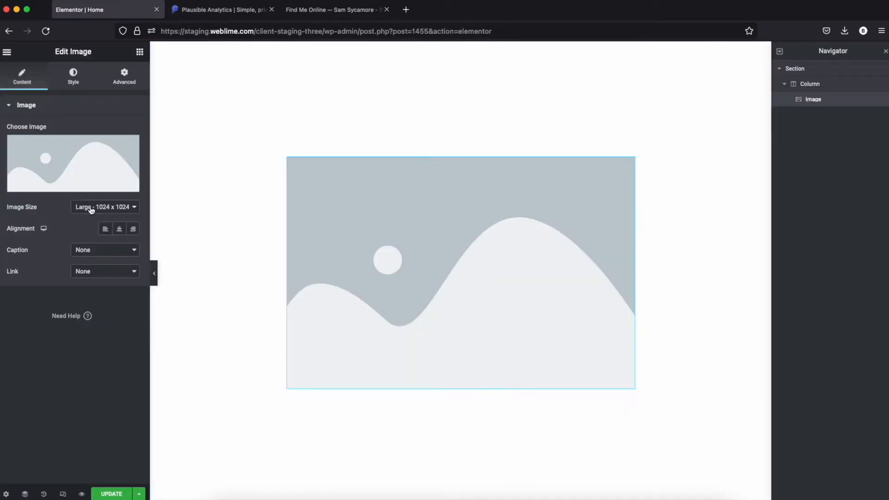
Step: Upload Xtvta0yy_400x400.jpg to the media library and insert it as the widget's picture
key("super+Tab")
left_click(50, 188)
left_click(53, 186)
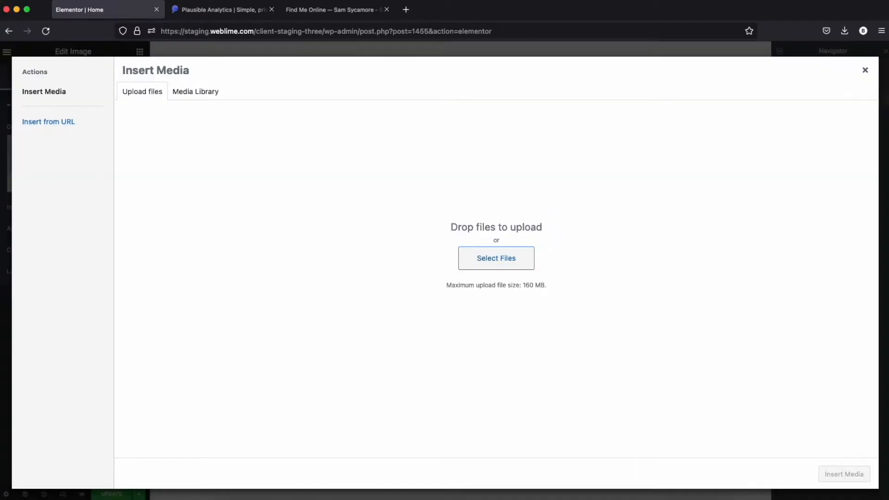
left_click_drag(0, 180, 542, 235)
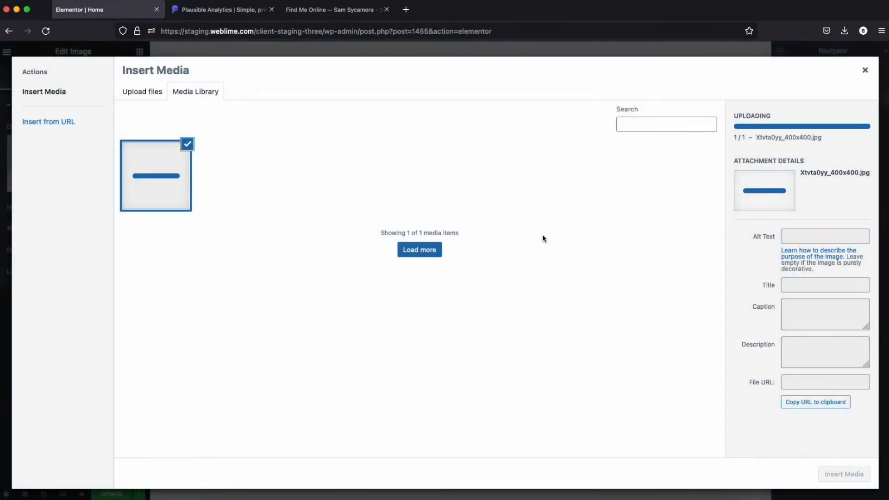
left_click(854, 474)
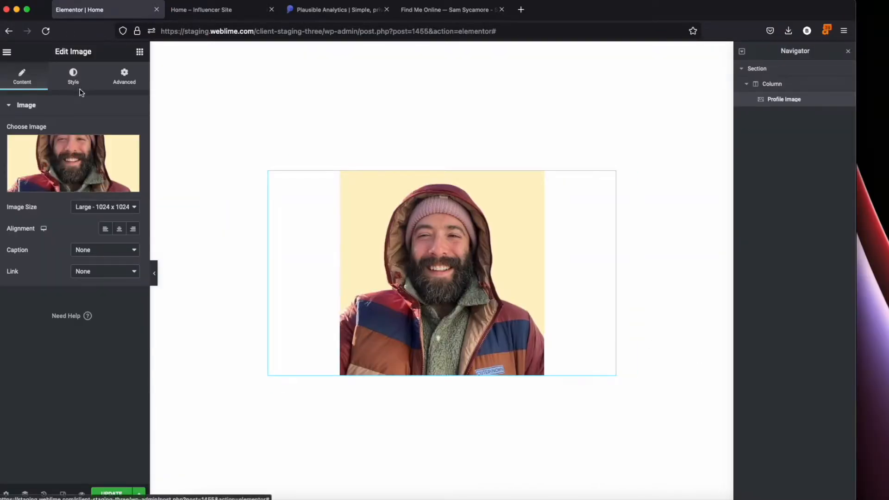
Step: Make the profile image circular with a 999 px border radius on all corners, and reduce its width
left_click(74, 79)
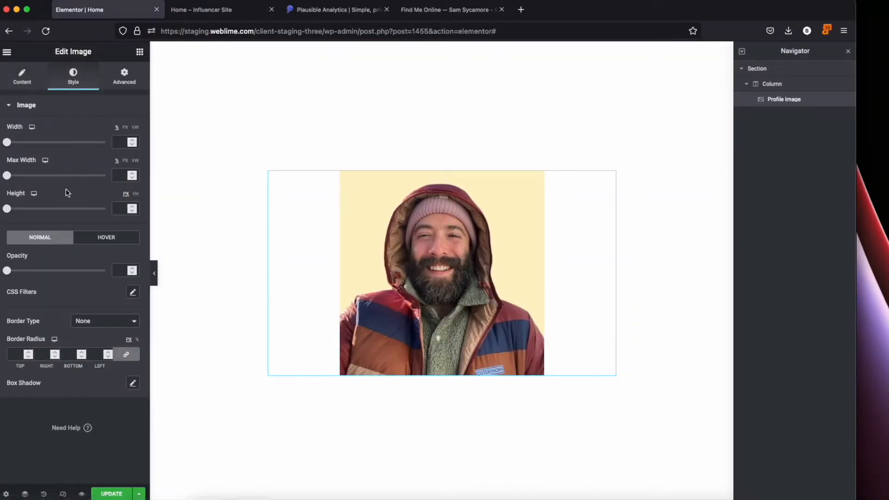
left_click(11, 354)
type("999")
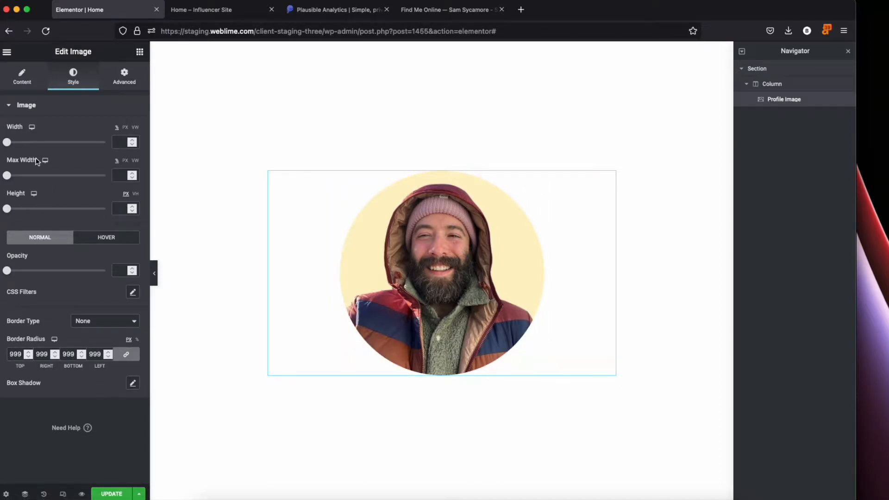
left_click_drag(9, 146, 34, 146)
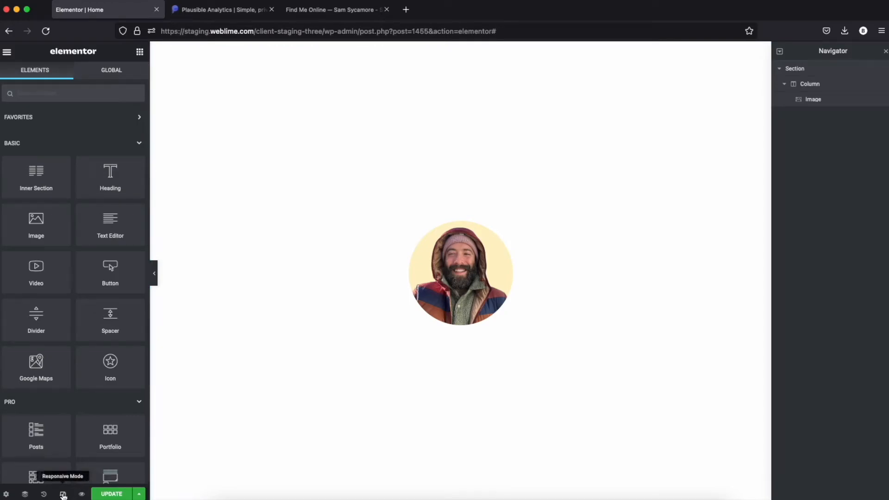
Step: Turn on responsive mode and switch the page preview to the mobile device view
left_click(68, 495)
left_click(63, 495)
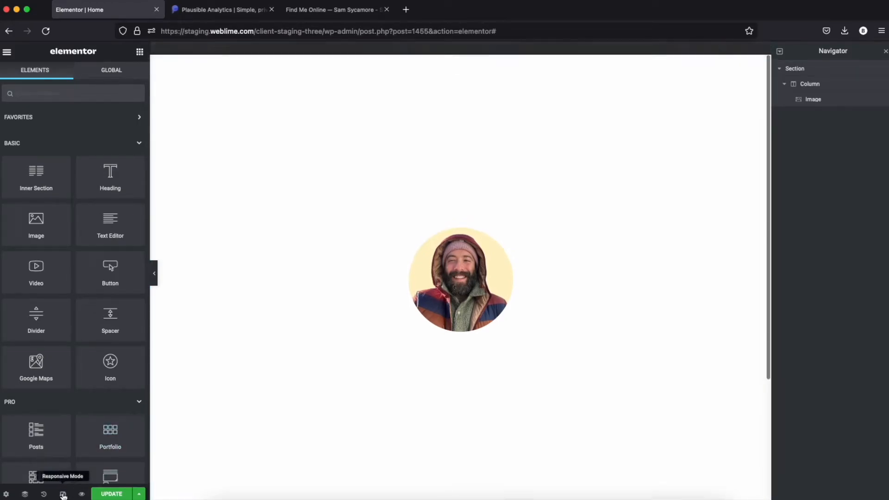
left_click(63, 495)
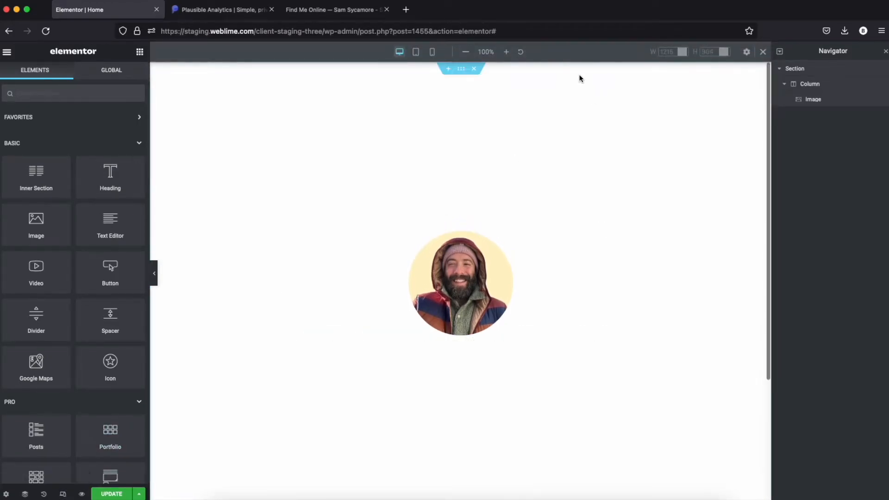
left_click(433, 53)
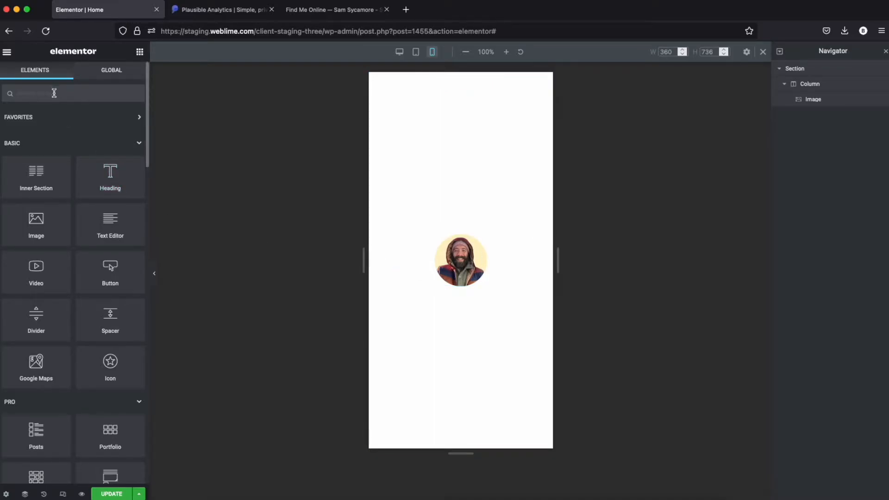
Step: Add a Heading widget below the profile image and copy the person's name from the reference links page
left_click_drag(117, 181, 482, 283)
left_click(335, 9)
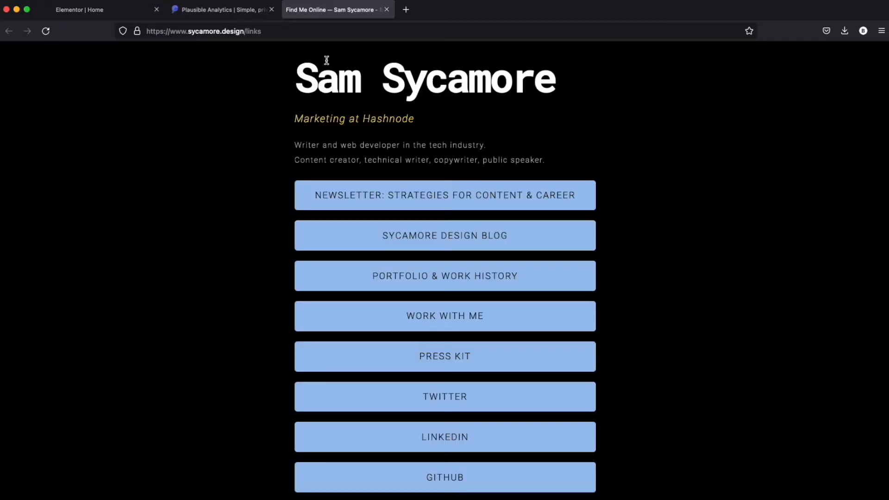
left_click_drag(301, 74, 557, 85)
key("super+c")
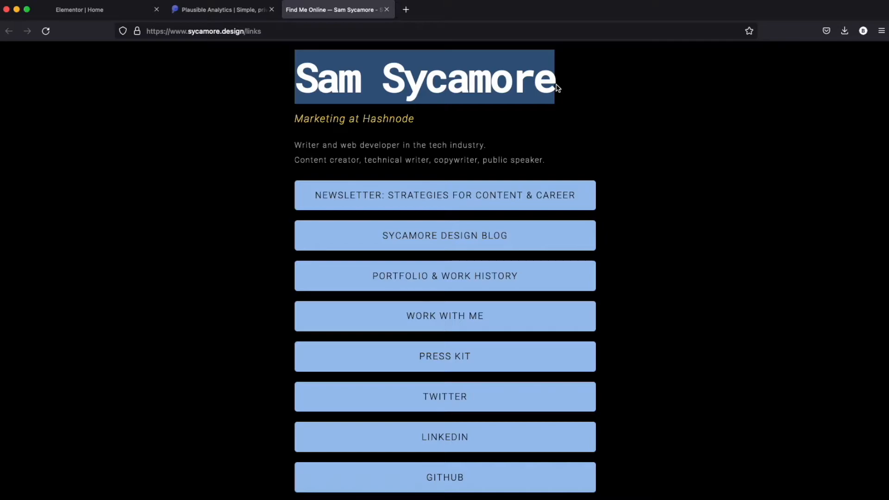
Step: Replace the new heading's placeholder title with the copied name and centre-align it
left_click(99, 12)
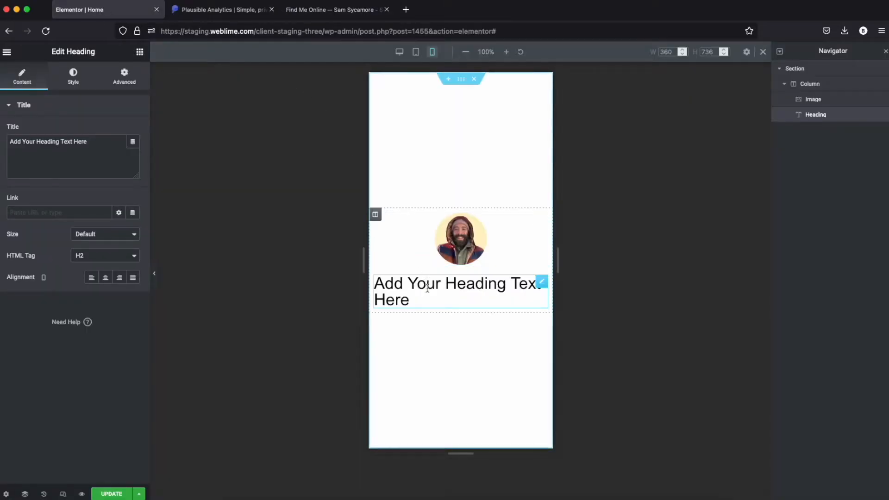
triple_click(51, 149)
key("super+v")
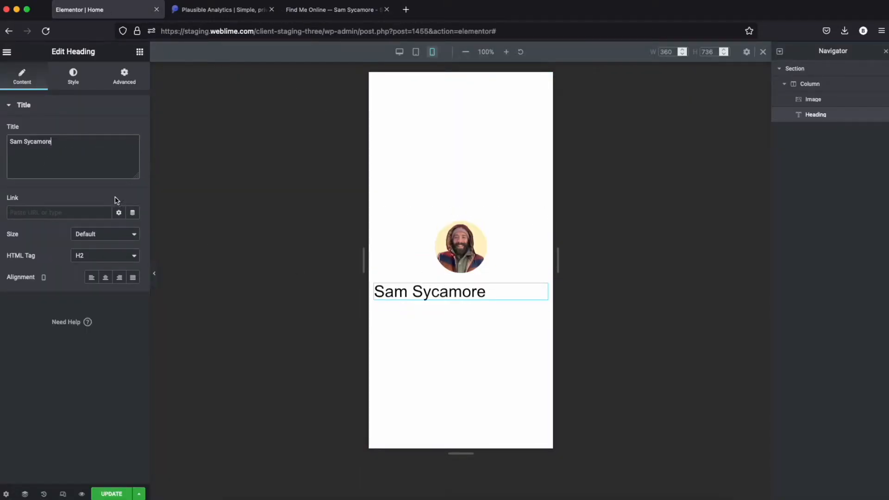
left_click(105, 277)
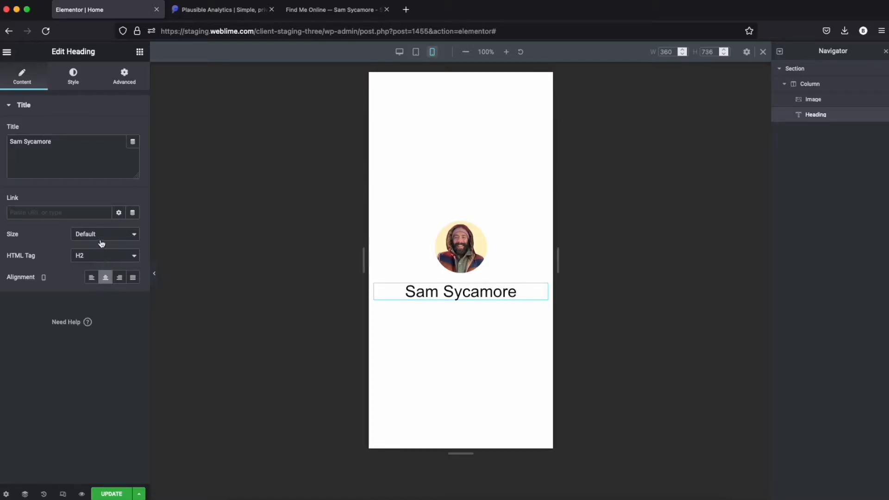
Step: Set the name heading's typography to the Helvetica family with a weight of 500
left_click(74, 76)
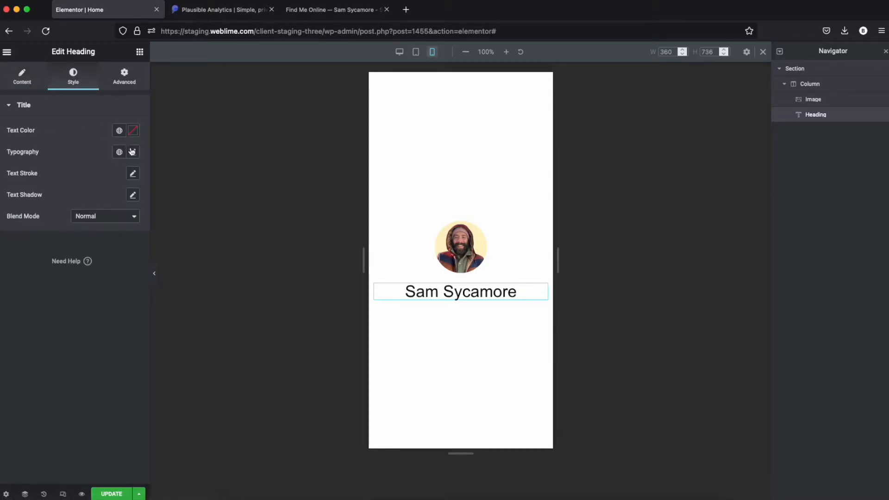
left_click(133, 153)
left_click(95, 203)
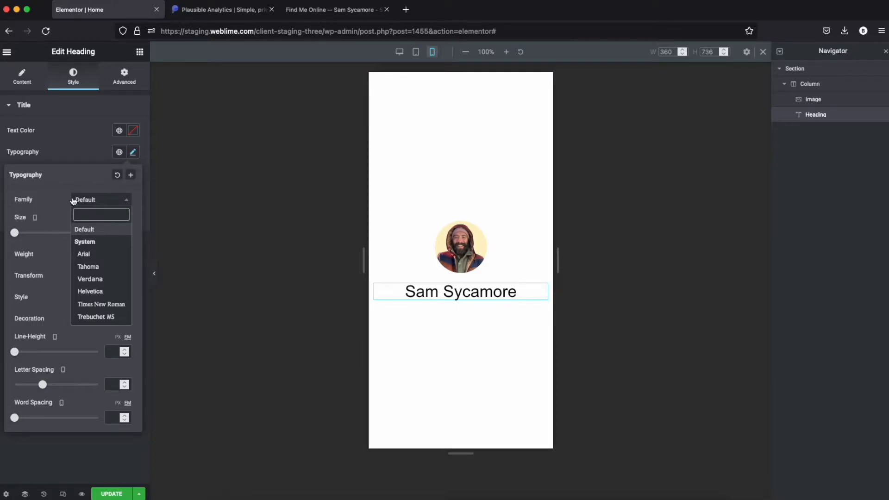
type("helv")
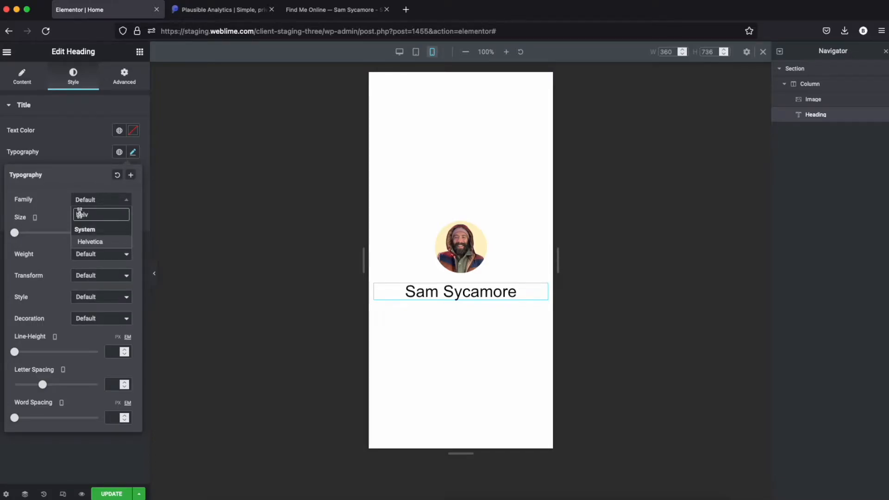
left_click(100, 244)
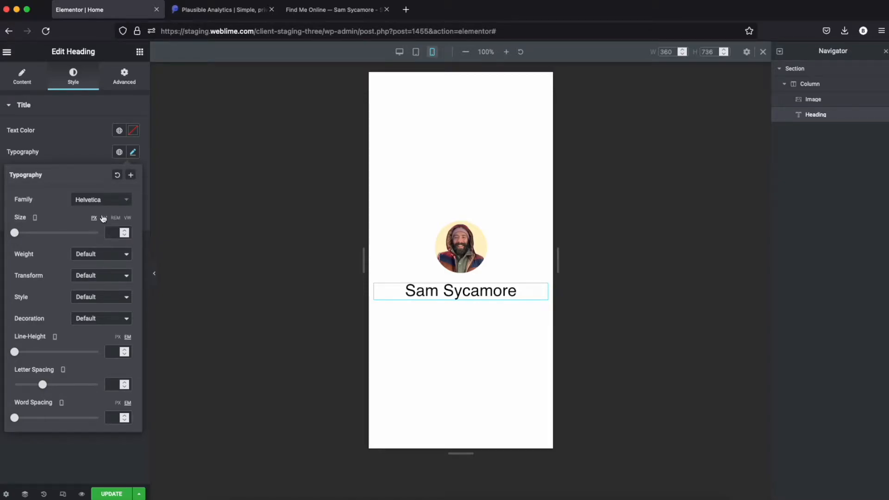
left_click(104, 255)
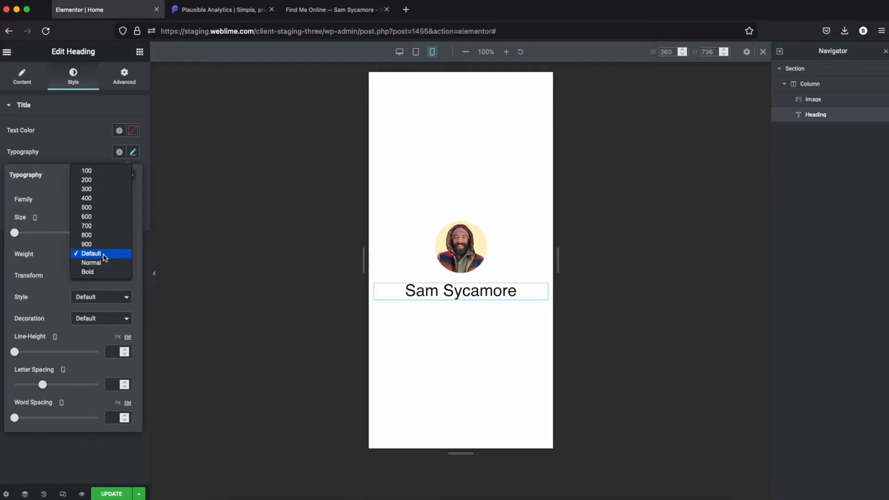
left_click(97, 216)
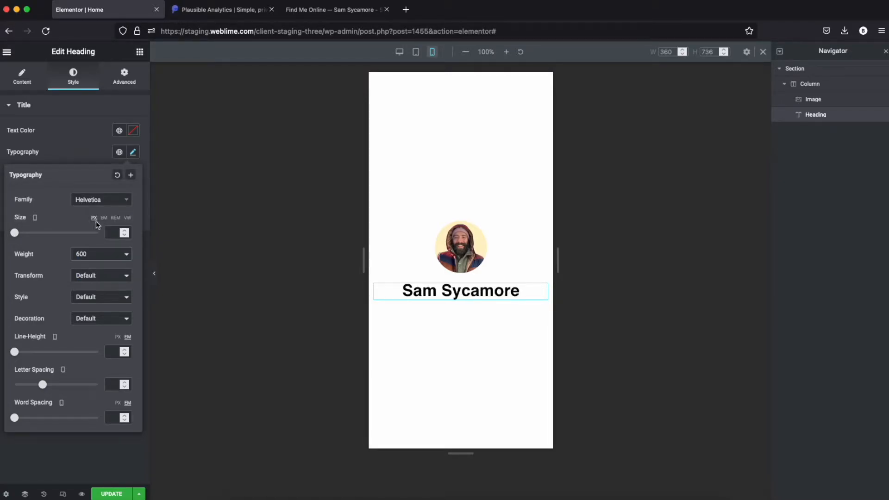
left_click(109, 254)
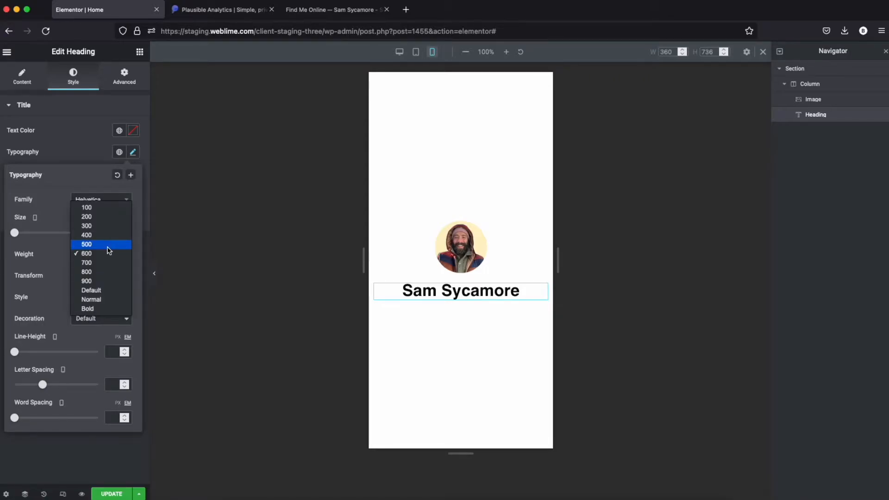
left_click(109, 244)
left_click(76, 155)
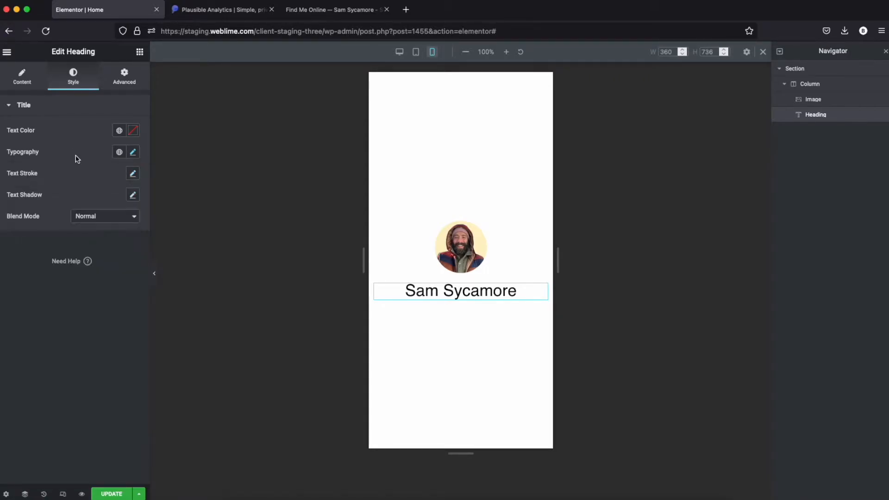
left_click(17, 79)
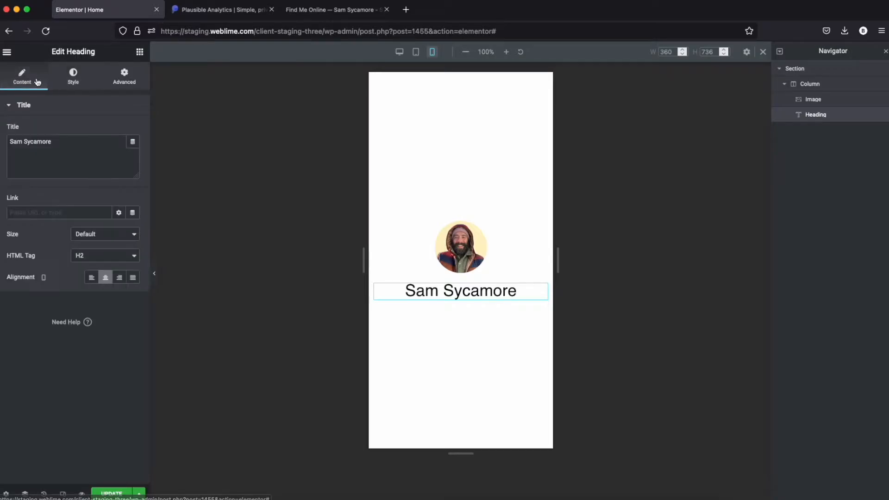
Step: Set the section's background to the black global color Saved Color #7 and compare it with the reference links page
left_click(461, 79)
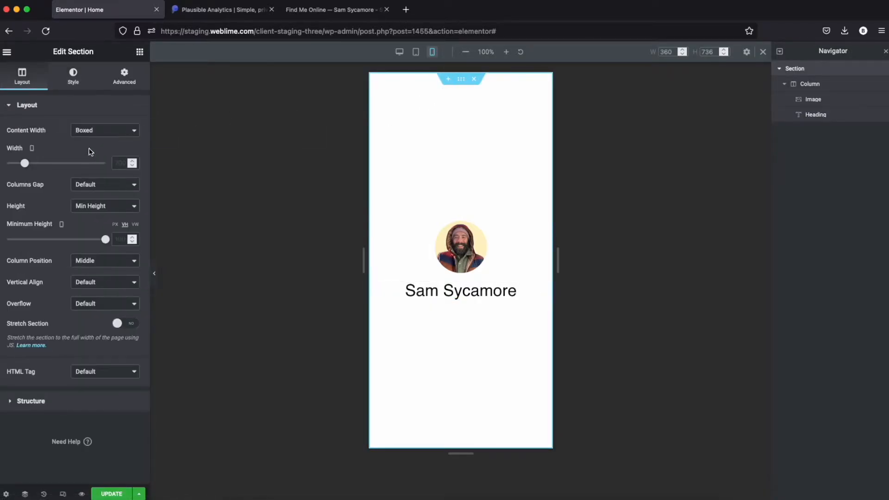
left_click(73, 76)
left_click(119, 173)
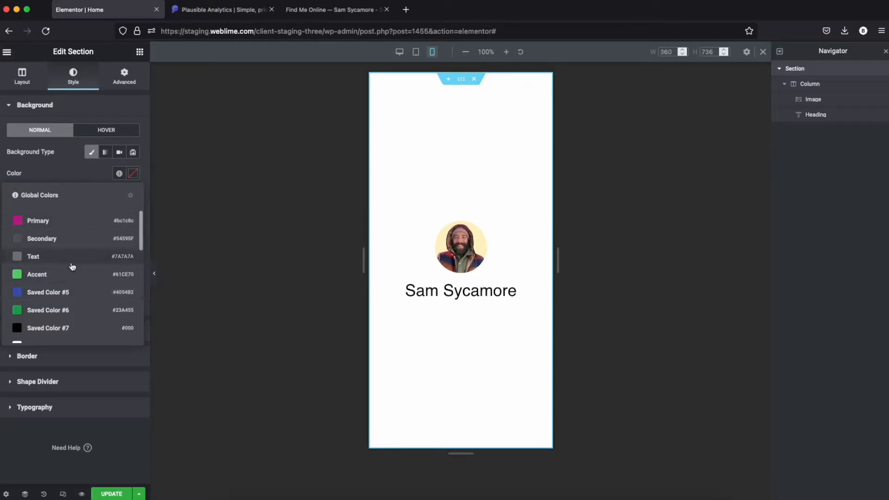
left_click(46, 328)
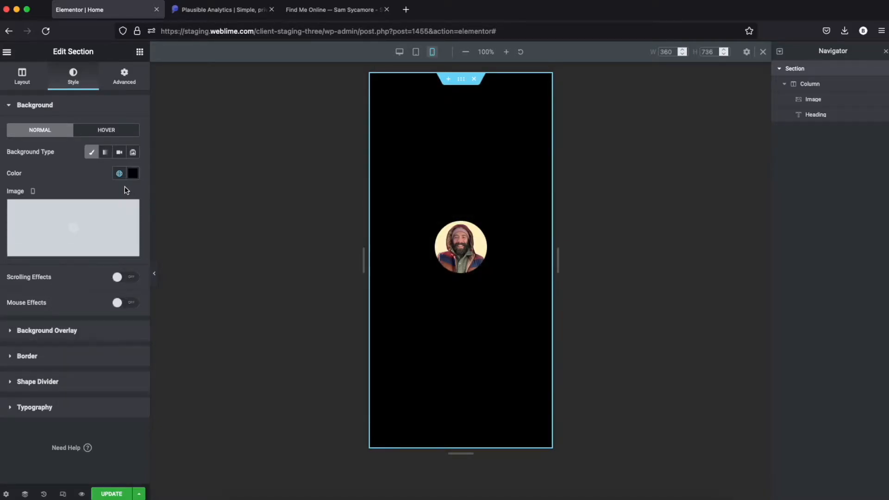
left_click(339, 9)
left_click(250, 130)
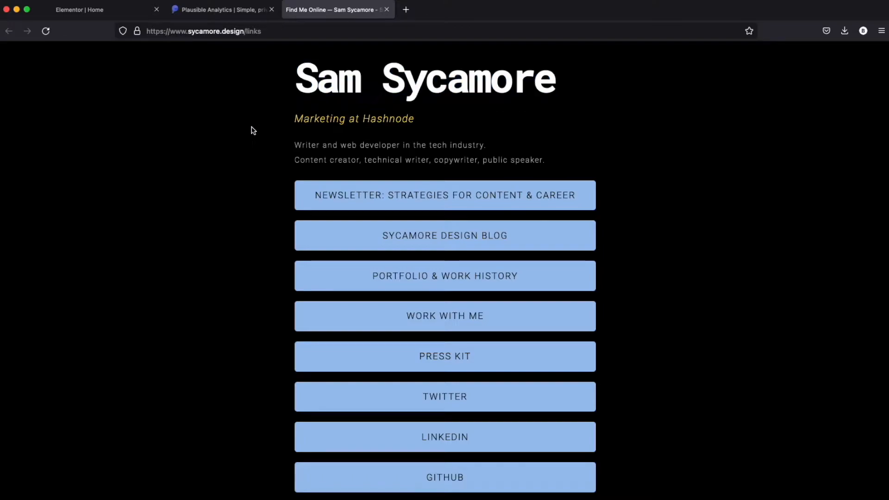
left_click(91, 14)
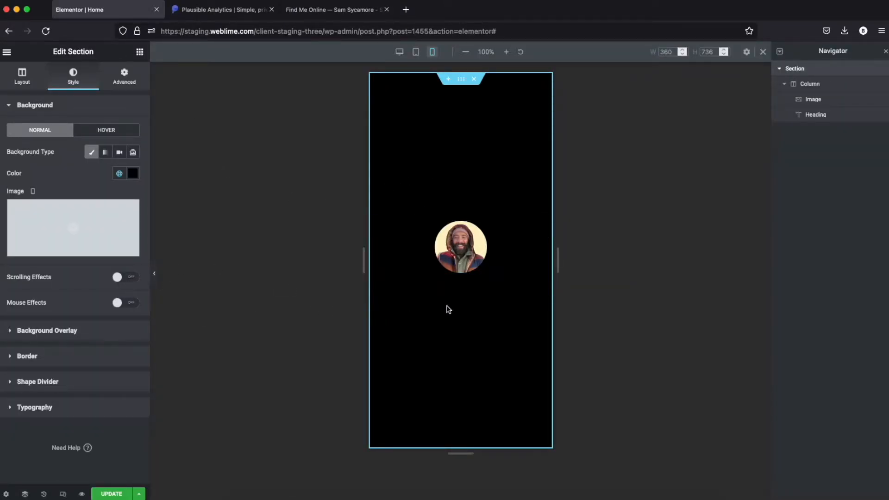
Step: Rename the Image element to "Profile Image" in the page structure
left_click(825, 100)
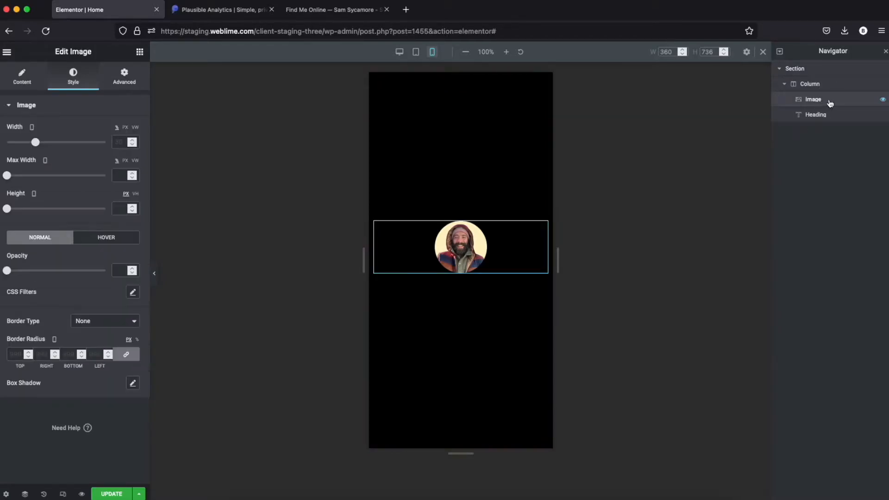
double_click(813, 100)
type("Profile Image")
key("Return")
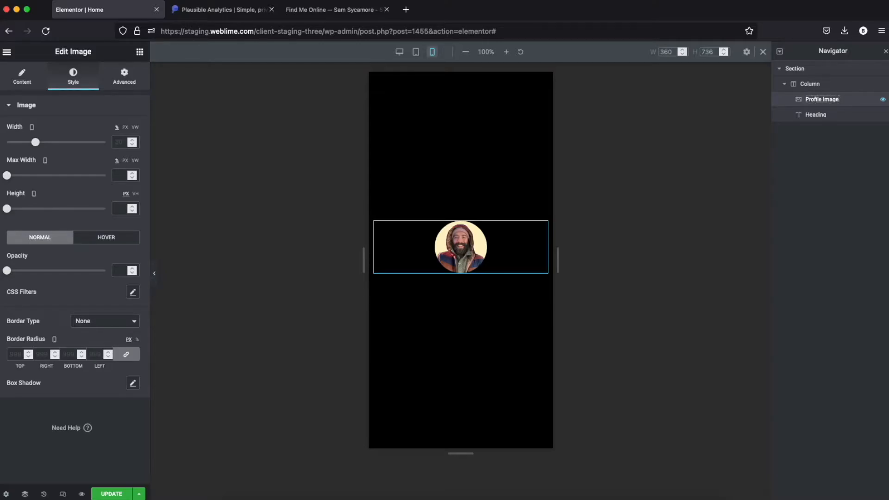
Step: Set the name heading's text color to the white global color Saved Color #8
left_click(816, 115)
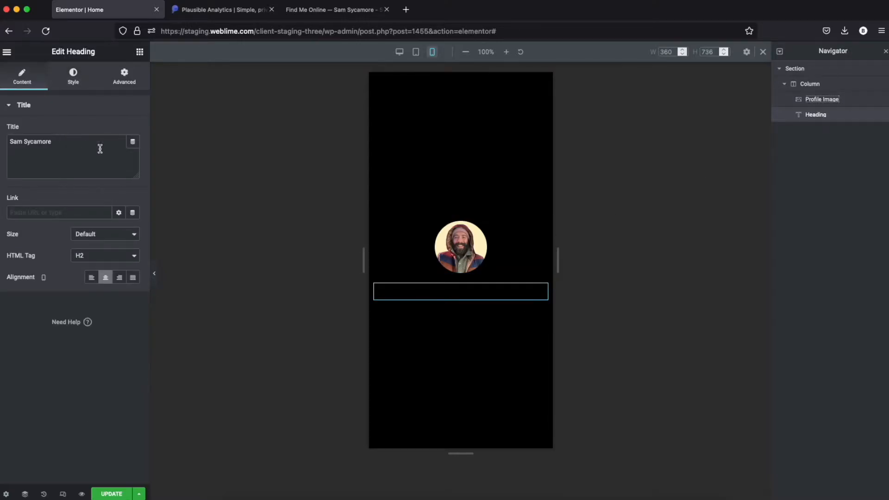
left_click(70, 76)
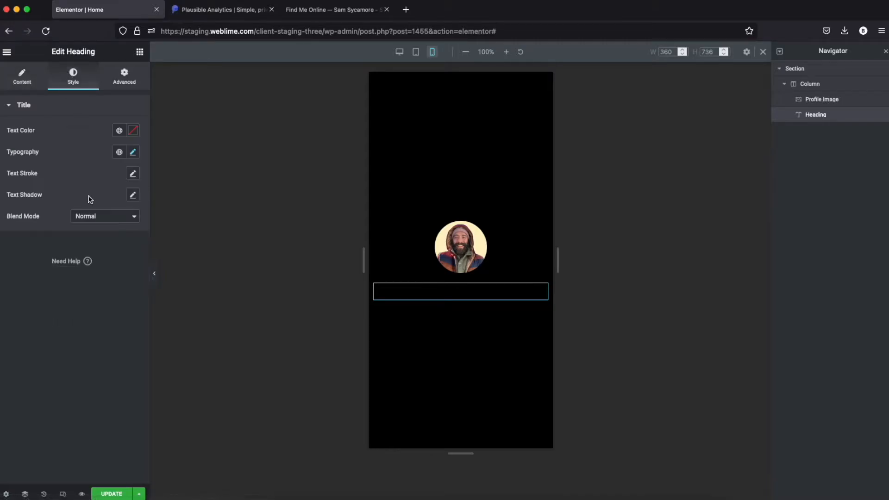
left_click(119, 131)
scroll(62, 285, "down", 2)
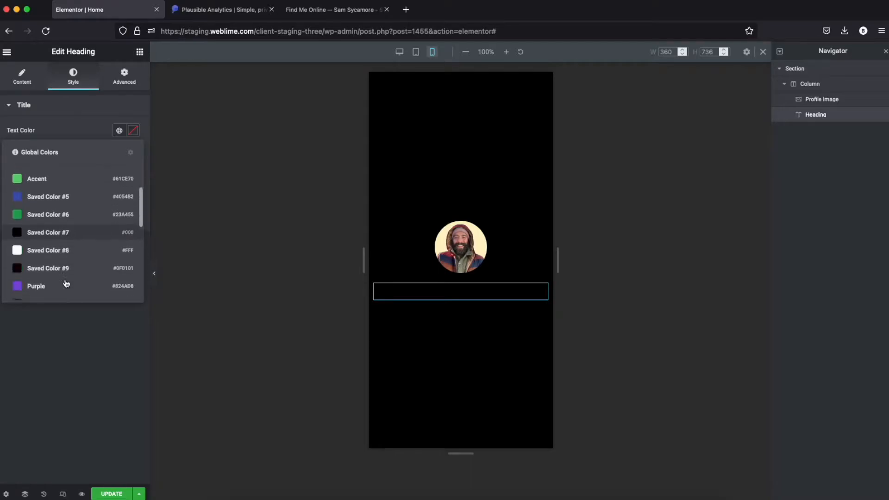
left_click(36, 254)
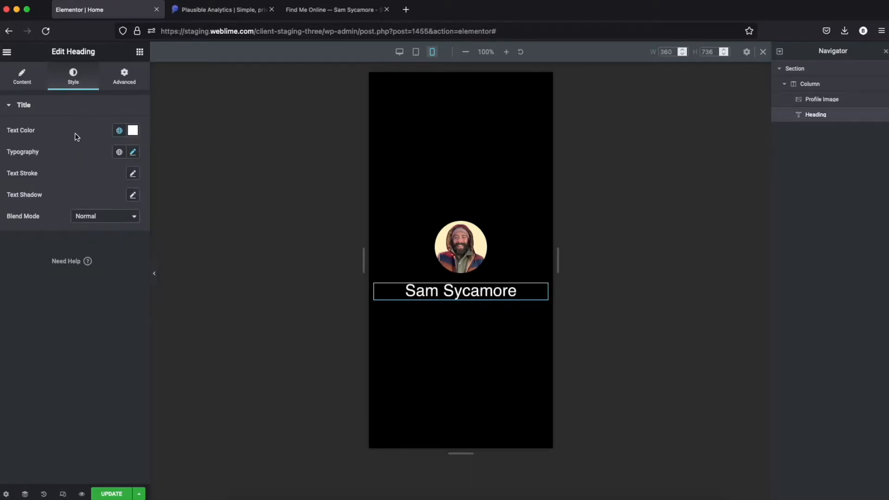
left_click(24, 80)
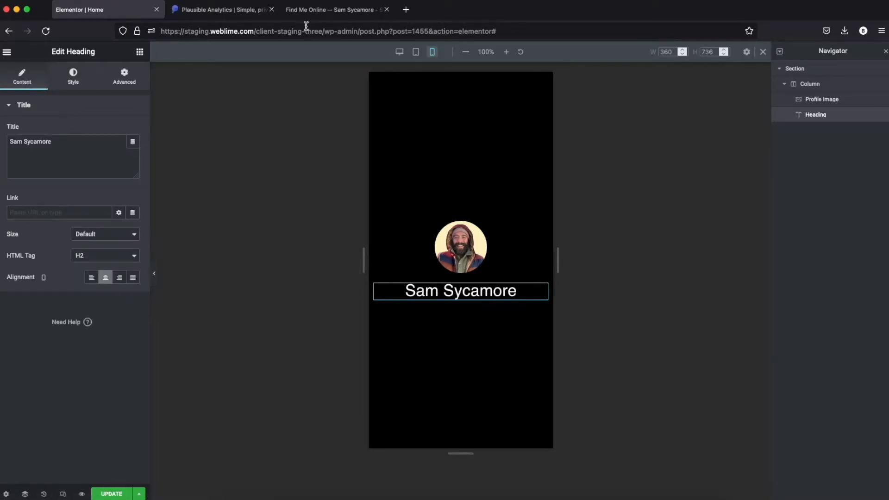
Step: Copy the two-line description from the reference links page and add a second Heading widget below the name heading
left_click(315, 15)
left_click_drag(296, 144, 555, 166)
key("super+c")
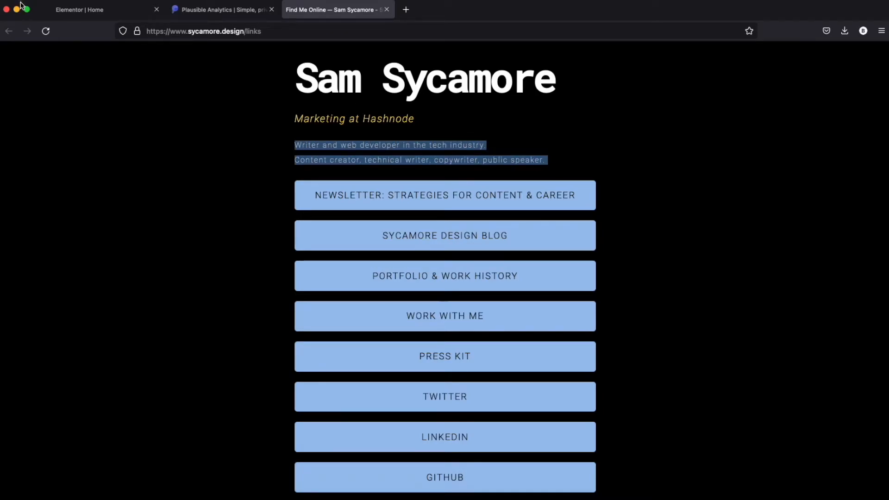
left_click(86, 10)
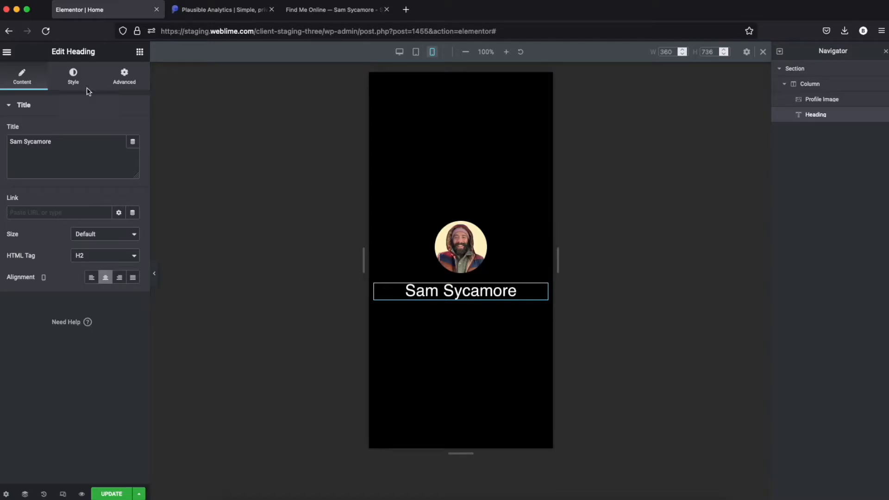
left_click(141, 53)
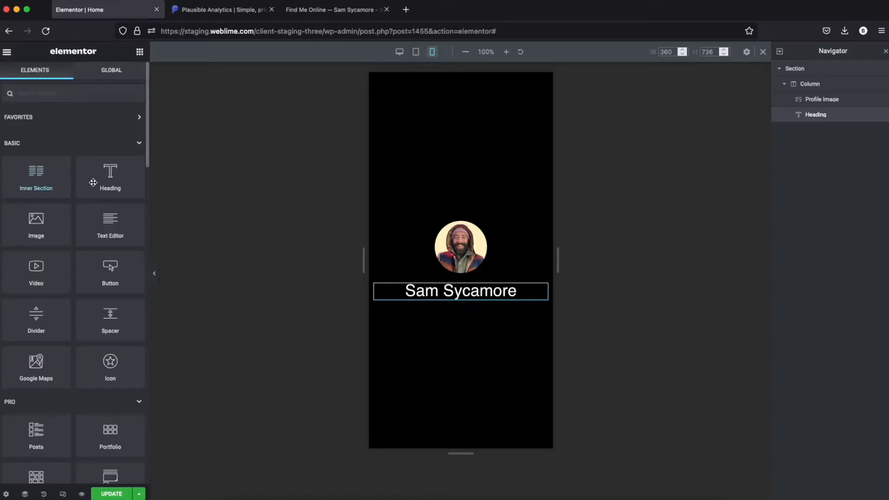
left_click_drag(103, 178, 453, 296)
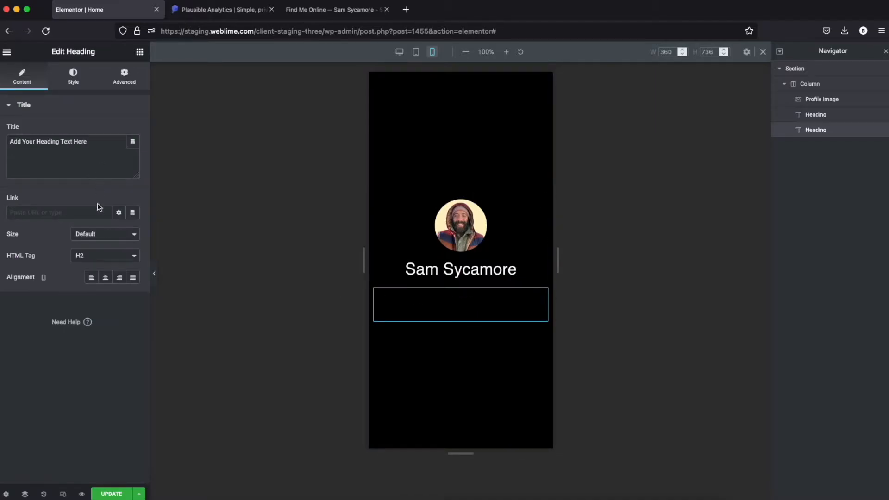
Step: Change the second heading's HTML tag and replace its placeholder title with the copied description
left_click(103, 256)
left_click(95, 320)
triple_click(66, 160)
key("super+v")
Step: Set the description heading's text color to the white global color Saved Color #8 and center its alignment
left_click(73, 83)
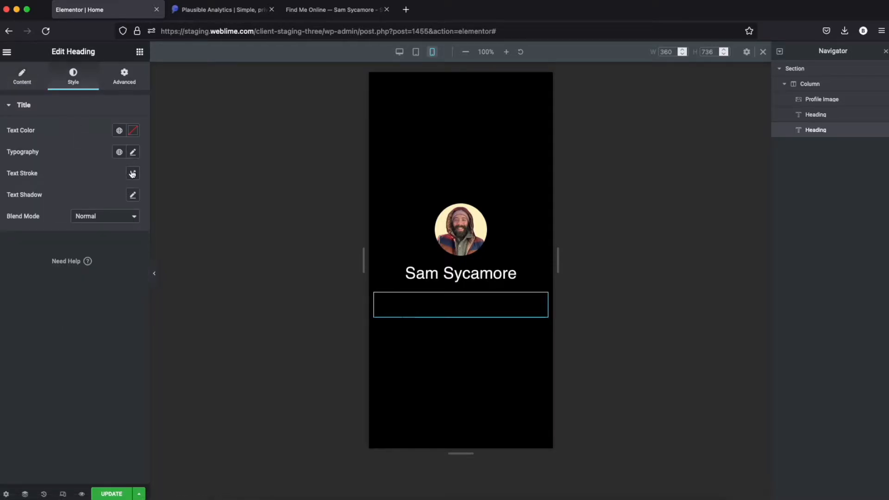
left_click(118, 131)
scroll(95, 206, "down", 5)
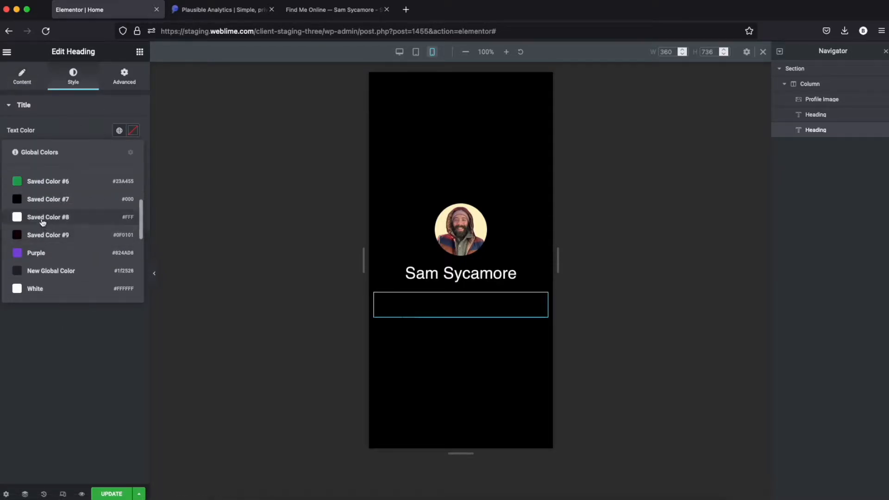
left_click(43, 216)
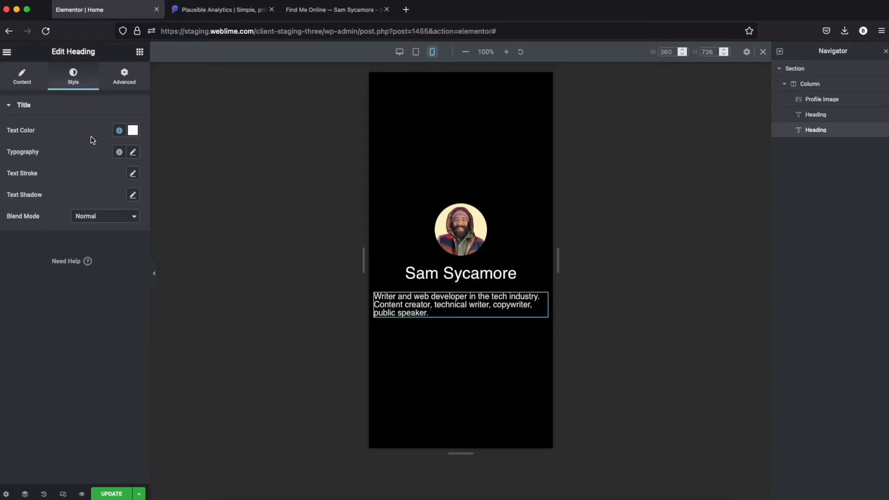
left_click(19, 80)
left_click(105, 277)
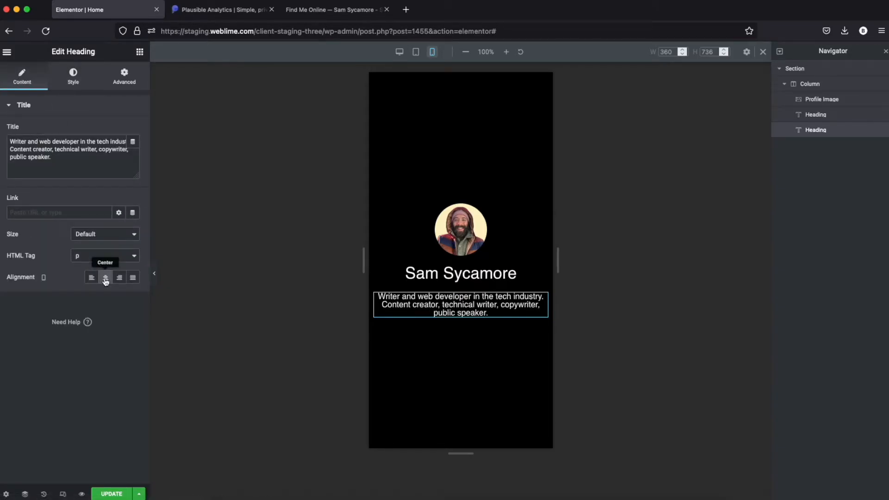
Step: Compare the description with the reference links page and try left alignment for it
left_click(328, 11)
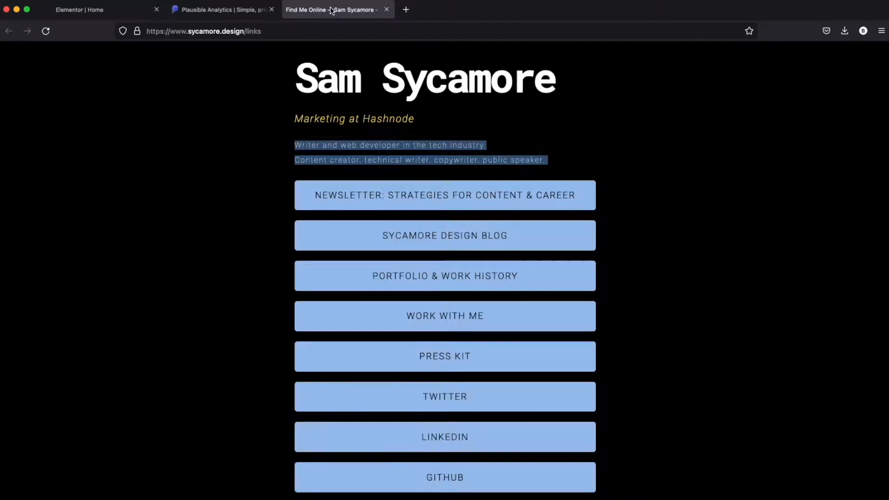
left_click(104, 11)
left_click(91, 278)
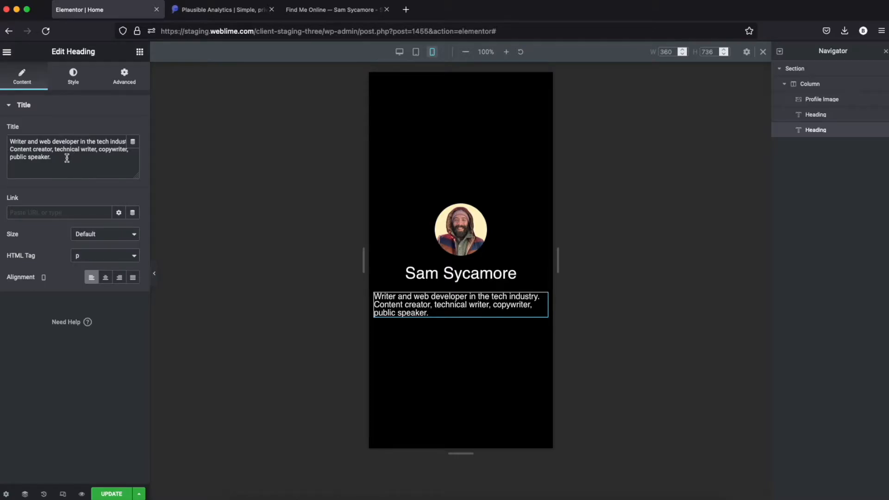
Step: Shorten the description to "Writer and web developer in the tech industry." and center it
left_click_drag(53, 158, 7, 151)
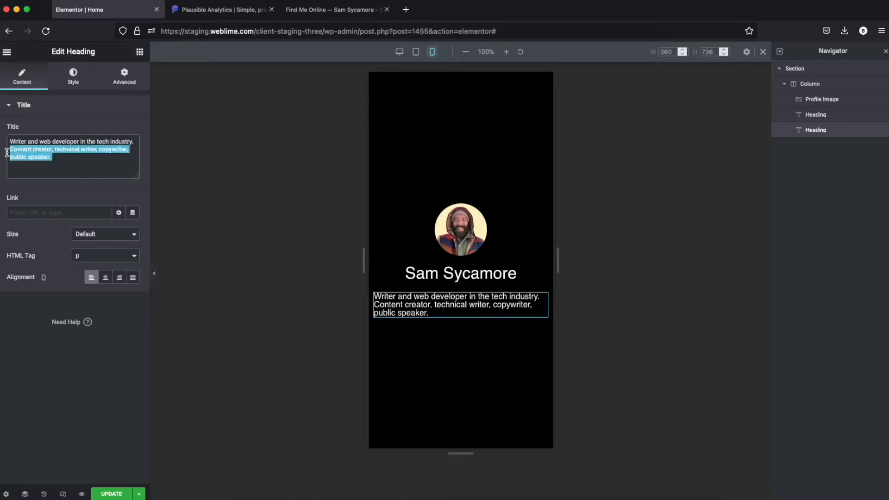
key("BackSpace")
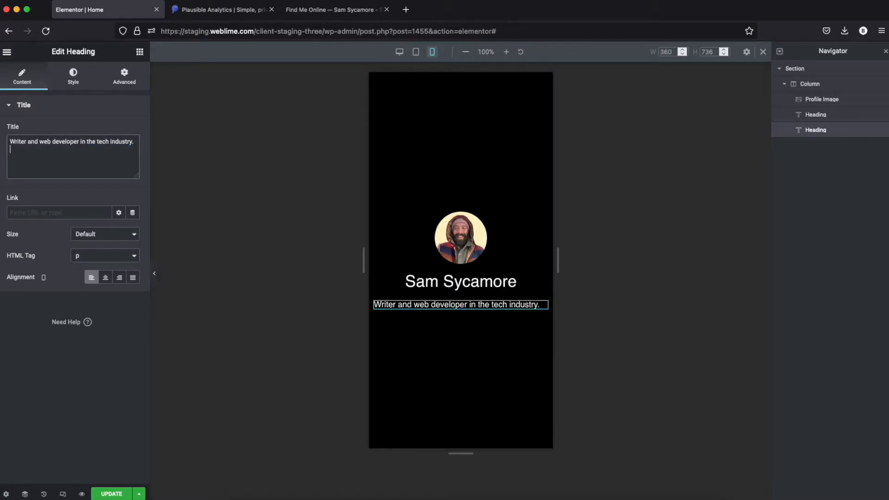
left_click(105, 278)
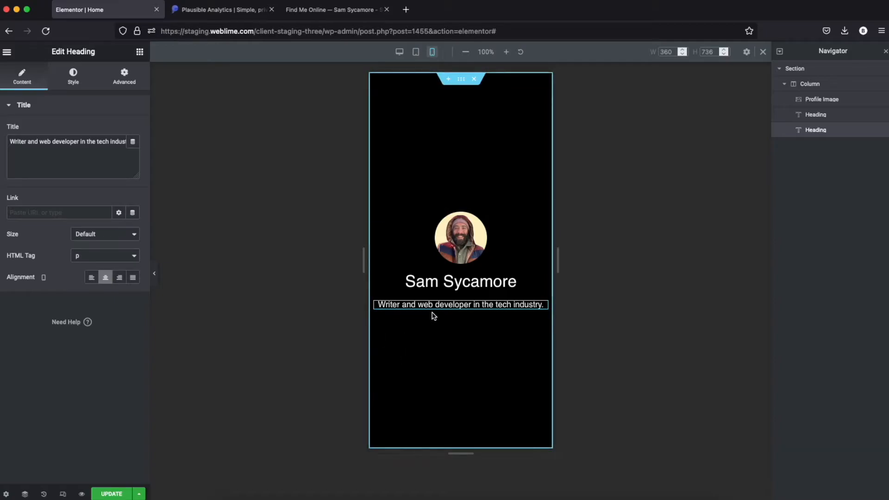
Step: Add a Button widget below the description and set its alignment to Justified
left_click(140, 52)
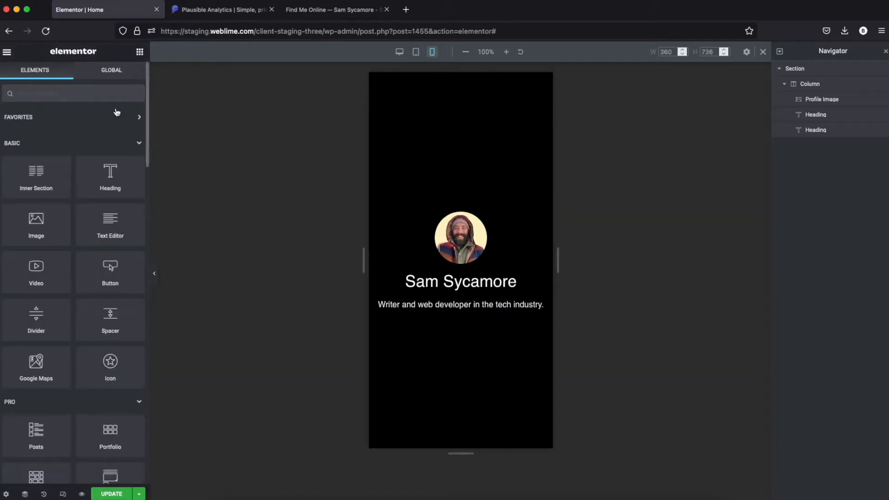
type("button")
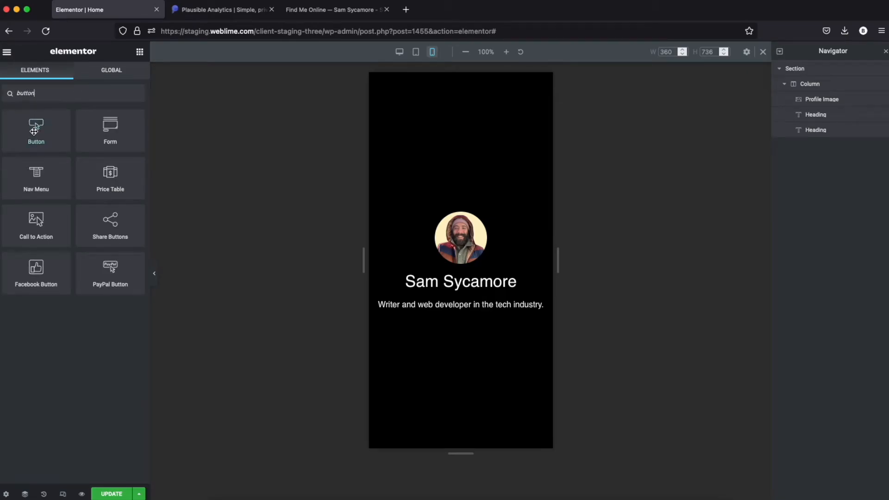
left_click_drag(35, 129, 455, 306)
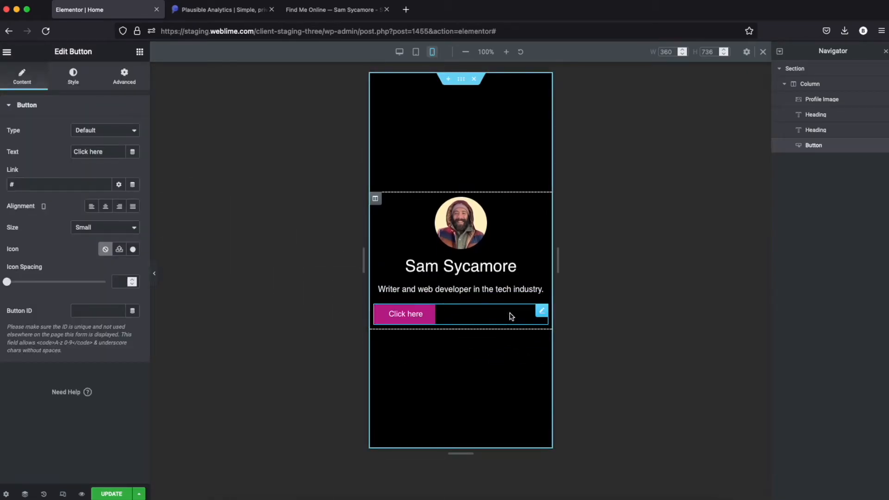
left_click(132, 206)
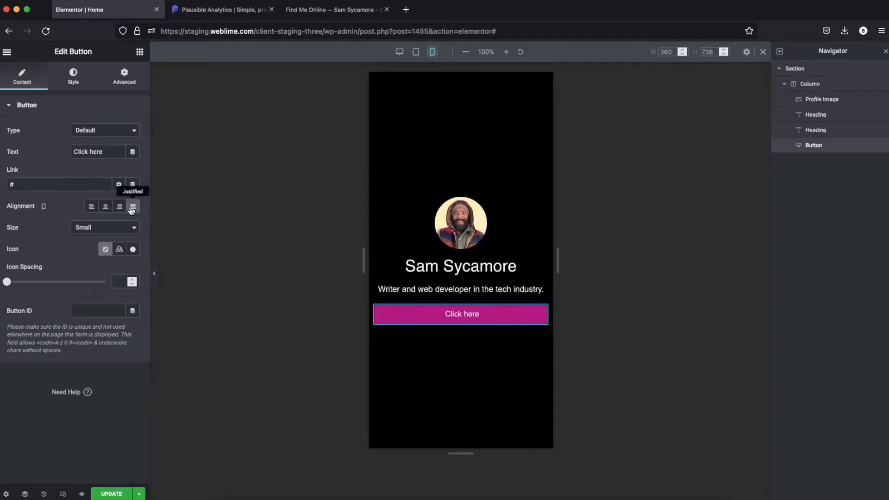
Step: Give the button a border radius of 10 px on all corners
left_click(73, 79)
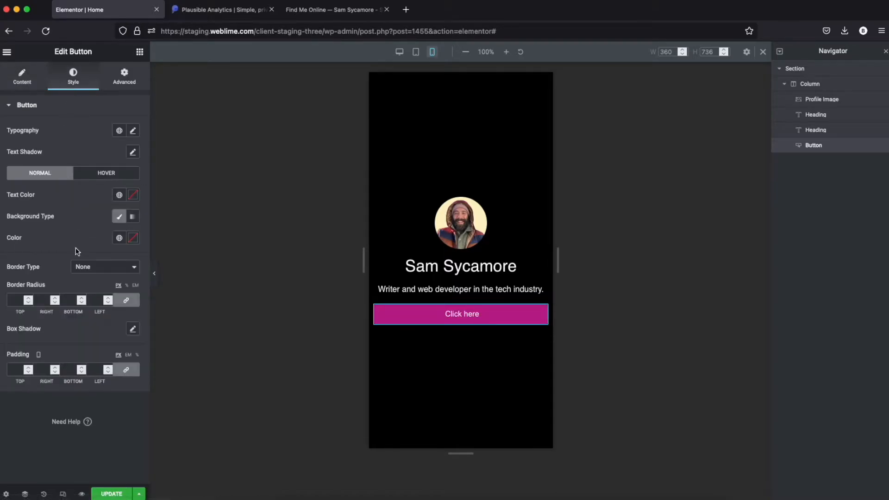
left_click(16, 300)
type("10")
Step: Inspect the newsletter button on the reference links page and copy its light blue background color with the eyedropper
left_click(323, 13)
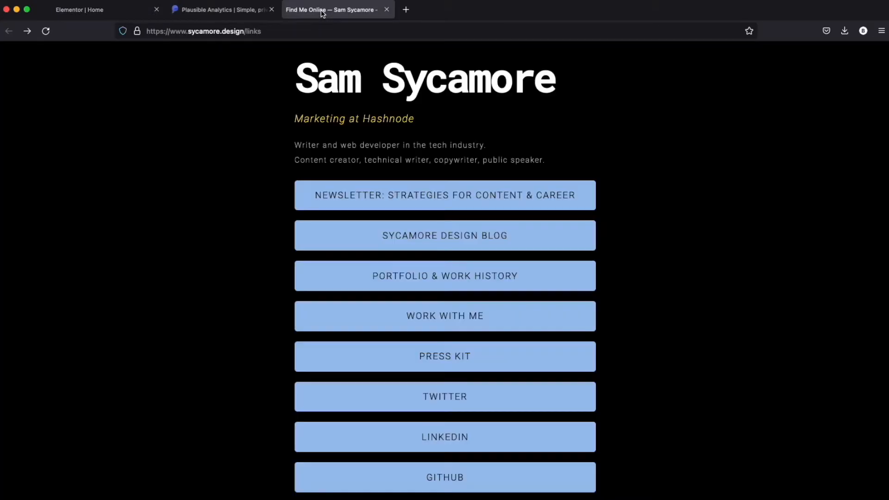
right_click(251, 191)
left_click(290, 341)
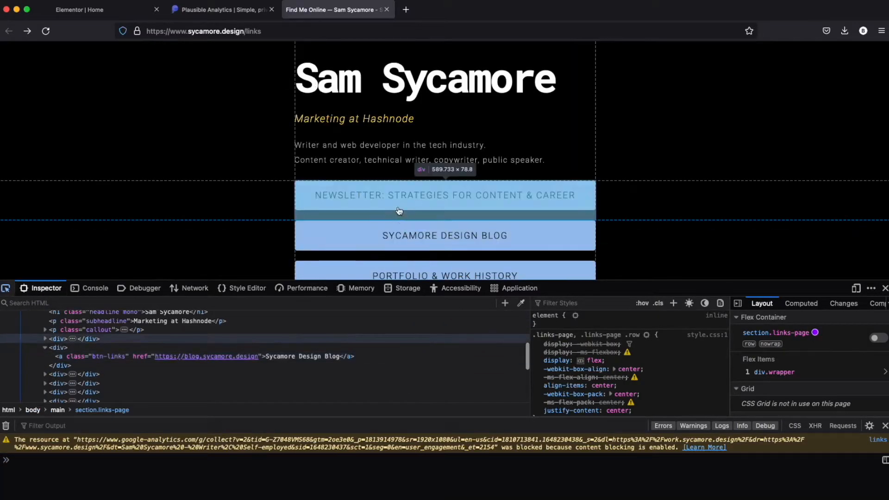
left_click(302, 204)
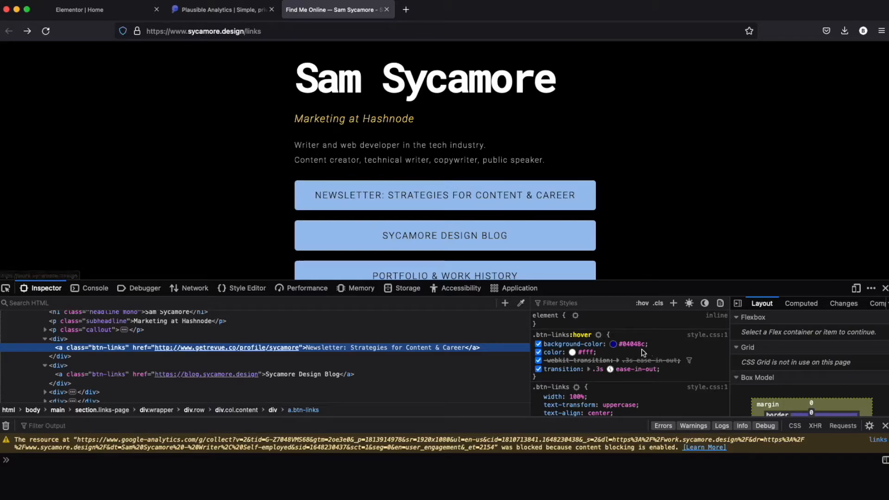
left_click(521, 303)
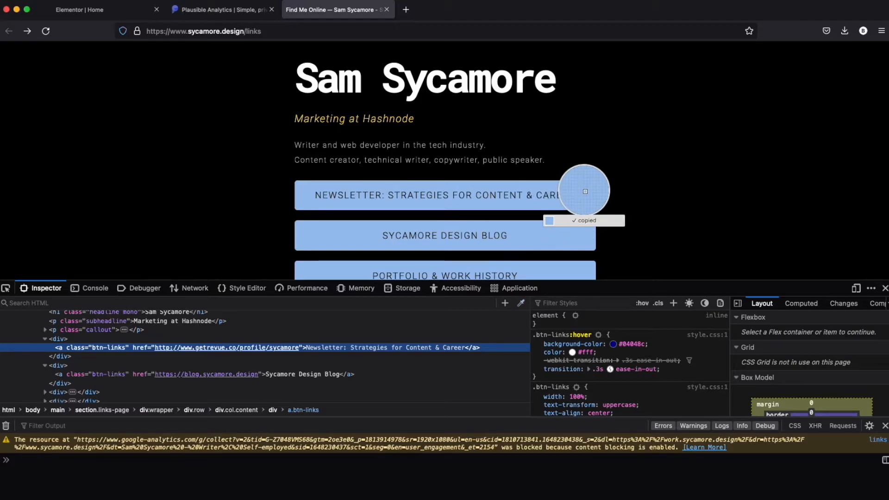
Step: Set the button's normal background color to the copied light blue #9dc2ee
left_click(103, 12)
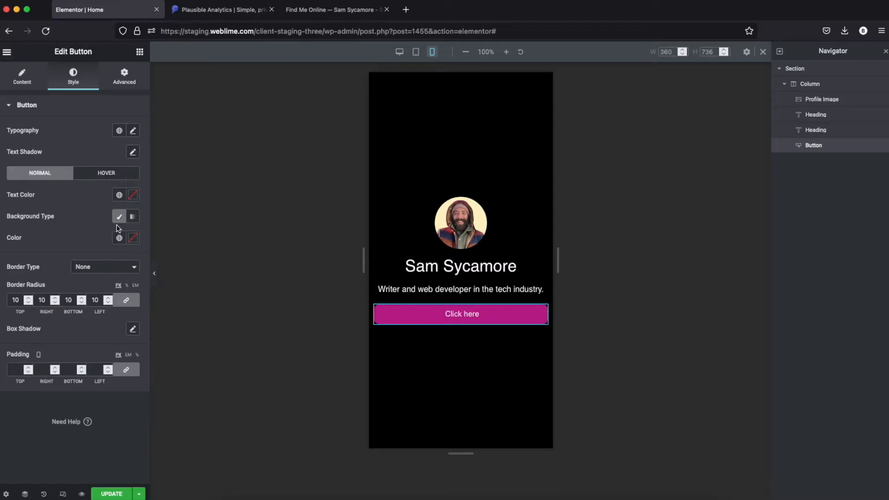
left_click(121, 239)
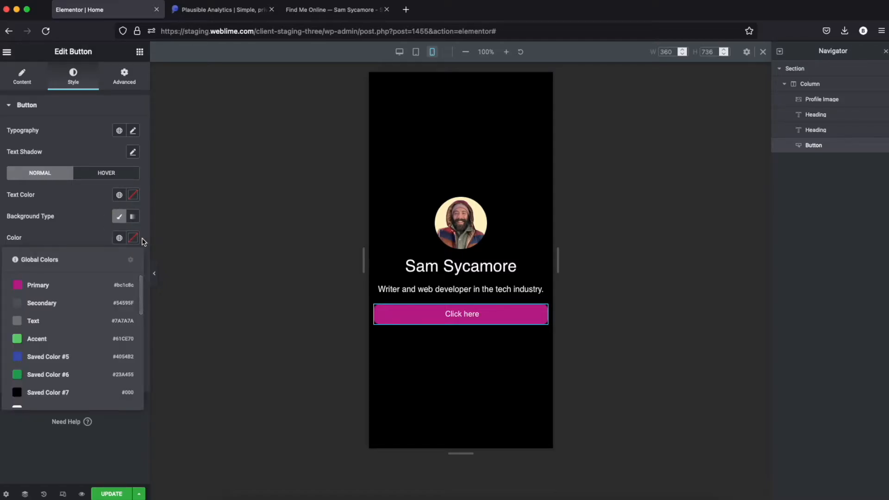
left_click(132, 237)
type("#9dc2ee")
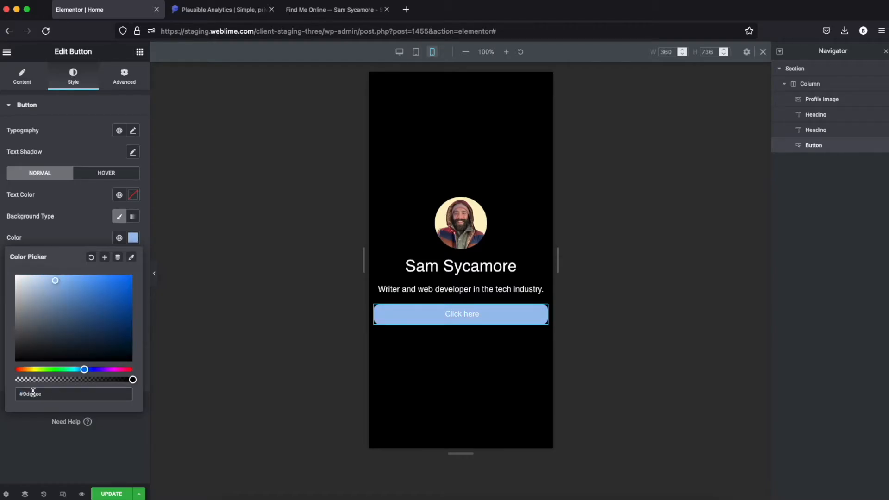
left_click(83, 232)
Step: Look up the reference button's hover background and set the new button's hover background color to 04048c
left_click(303, 11)
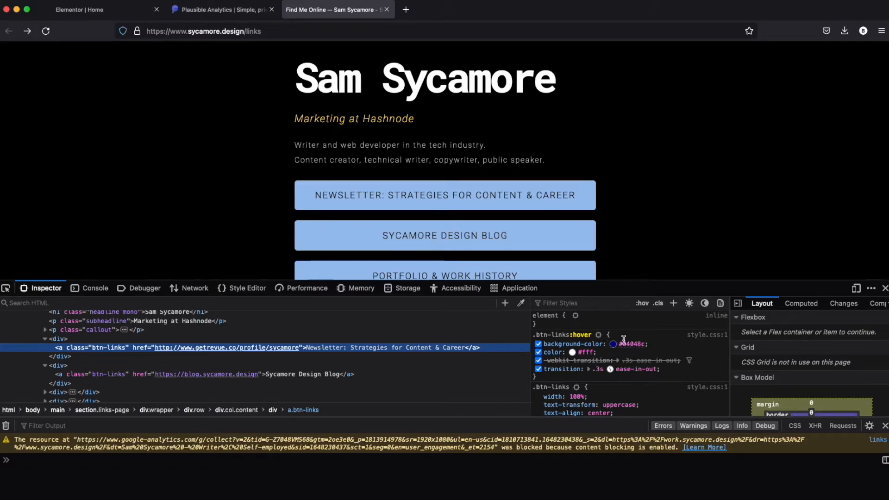
left_click(107, 11)
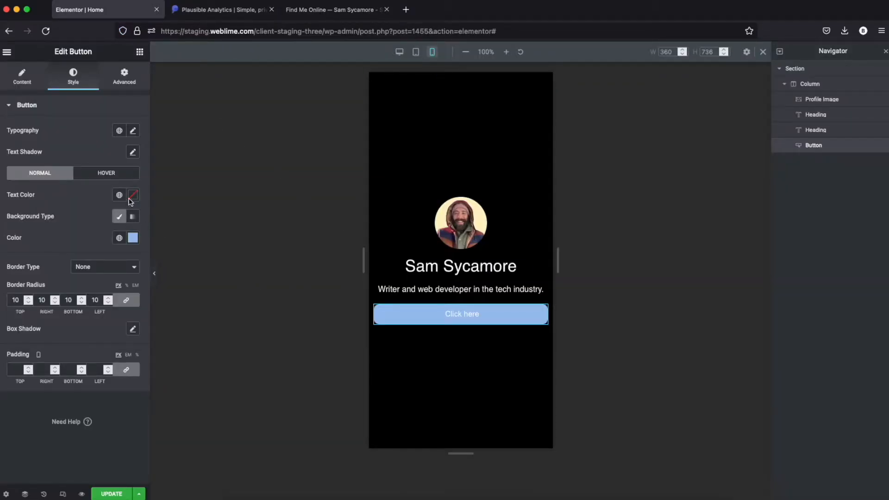
left_click(111, 175)
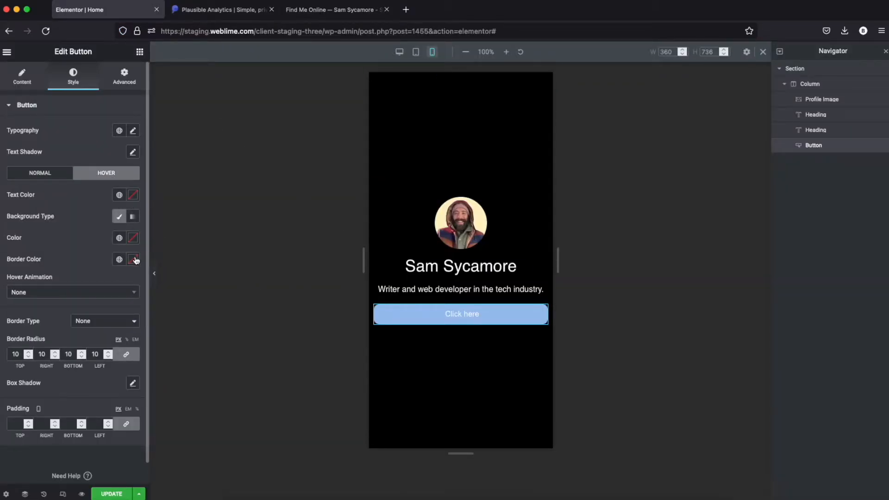
left_click(133, 237)
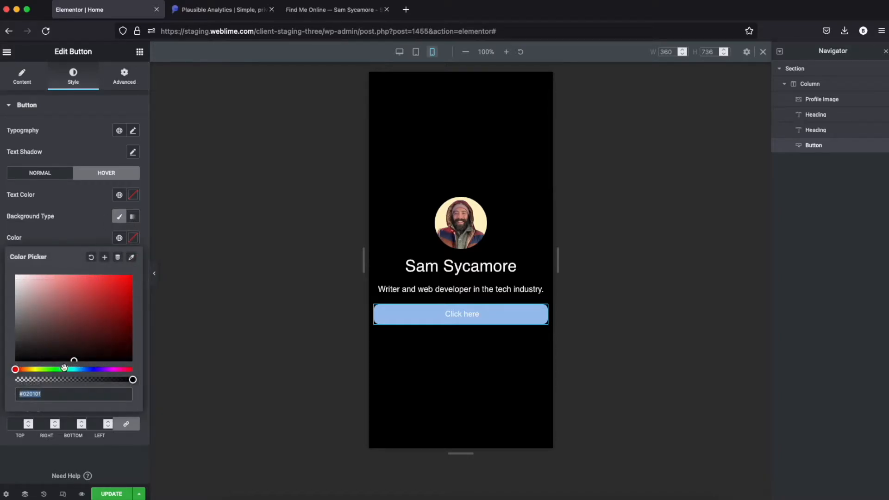
type("04048c")
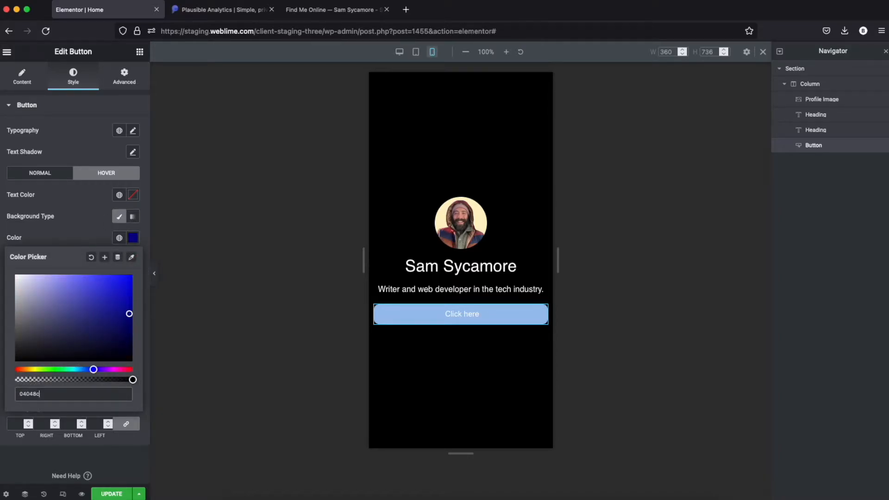
left_click(132, 235)
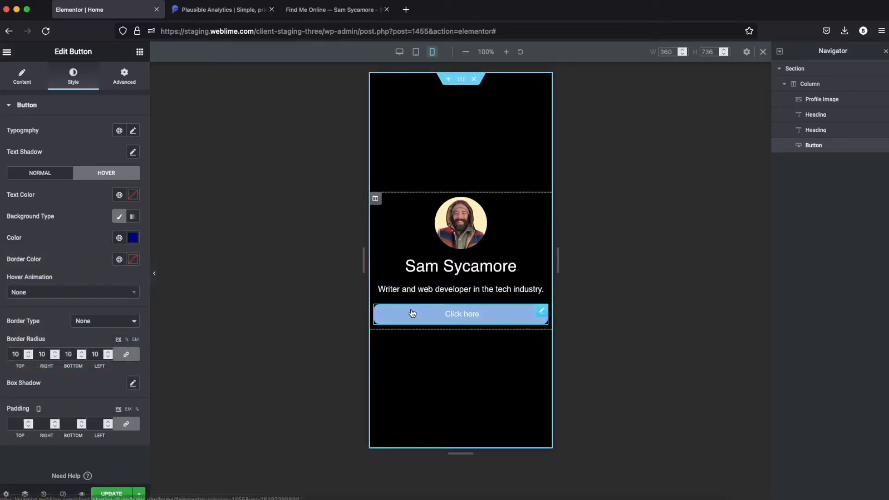
Step: Inspect the newsletter button on the reference links page and copy its label text from the HTML
left_click(329, 10)
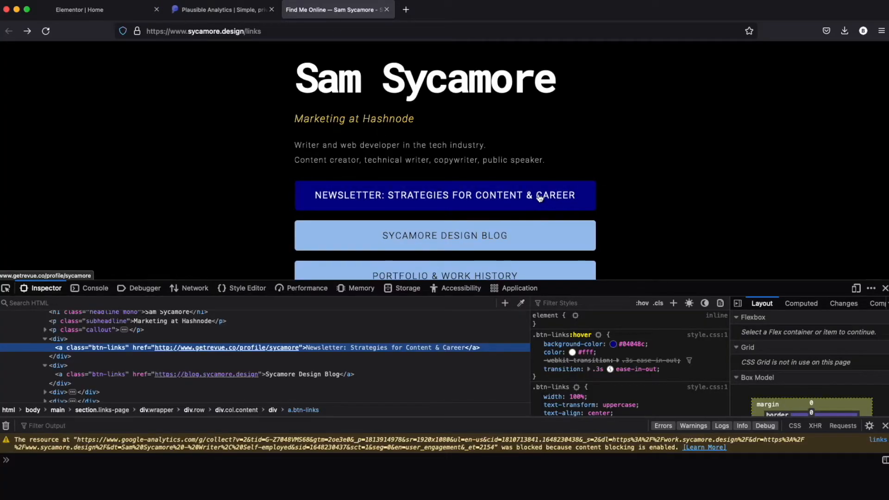
left_click(6, 288)
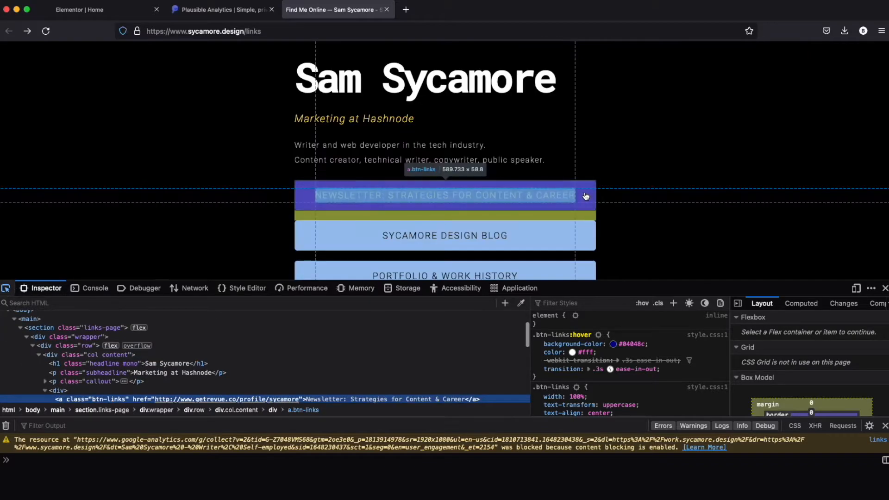
left_click(585, 195)
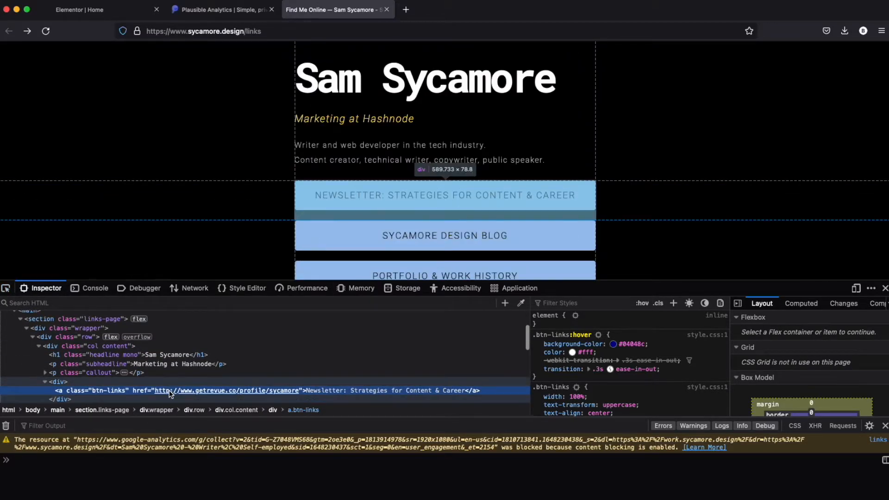
scroll(115, 379, "down", 2)
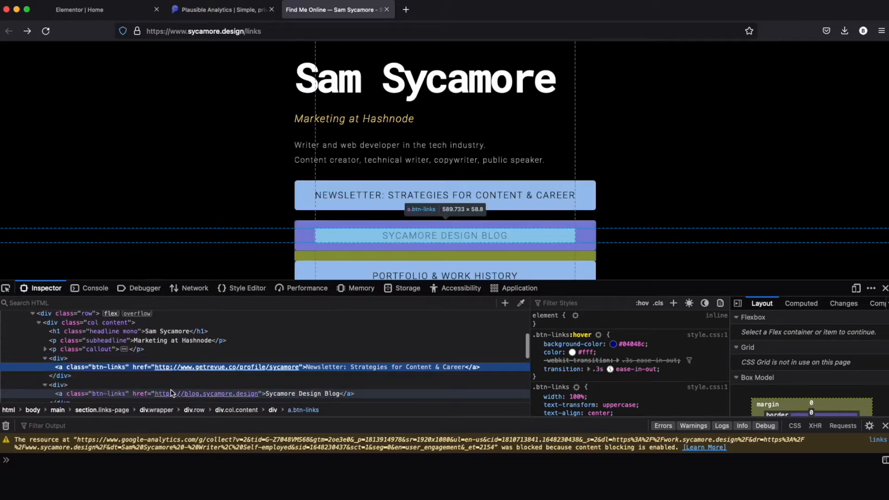
double_click(339, 367)
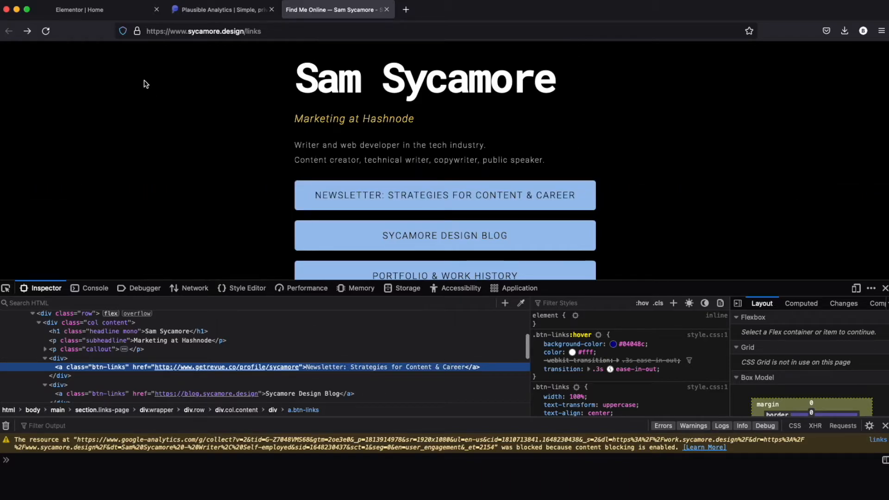
Step: Replace the button's placeholder text with "Newsletter: Strategies for Content & Career"
left_click(107, 10)
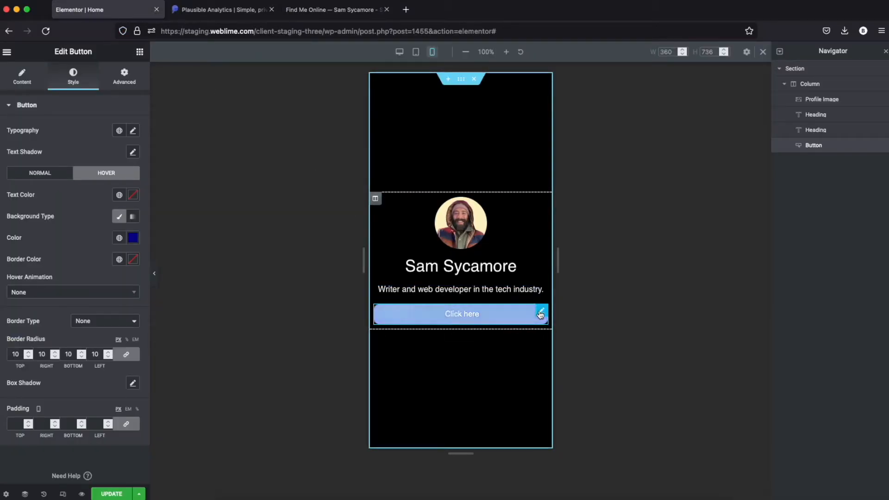
left_click(19, 76)
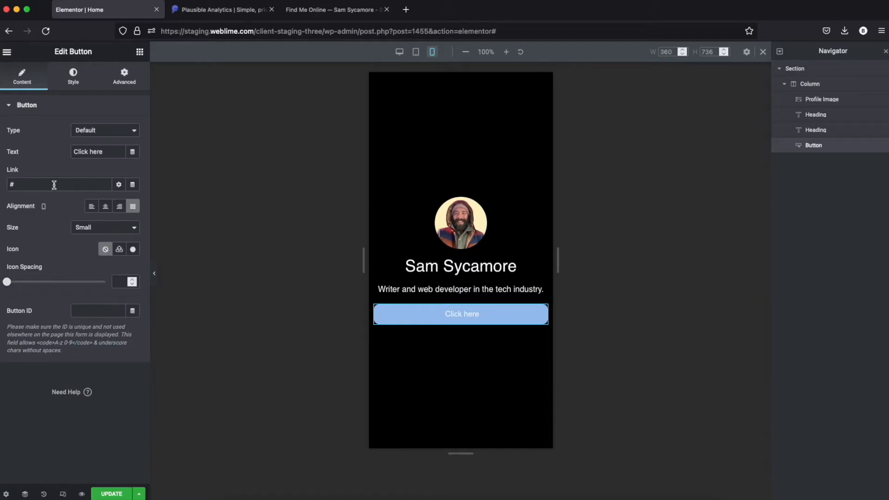
triple_click(98, 156)
type("Newsletter: Strategies for Content & Career")
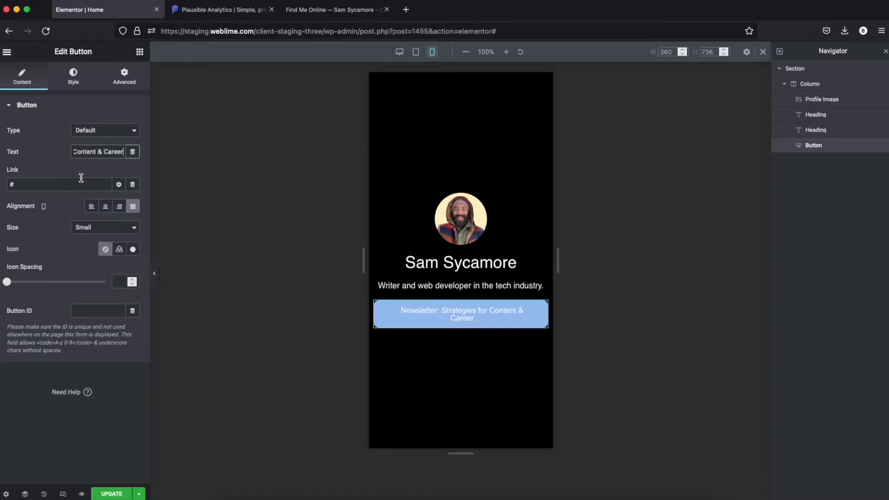
Step: Copy the newsletter button's link from the reference links page and set it as the new button's link
left_click(331, 10)
right_click(432, 195)
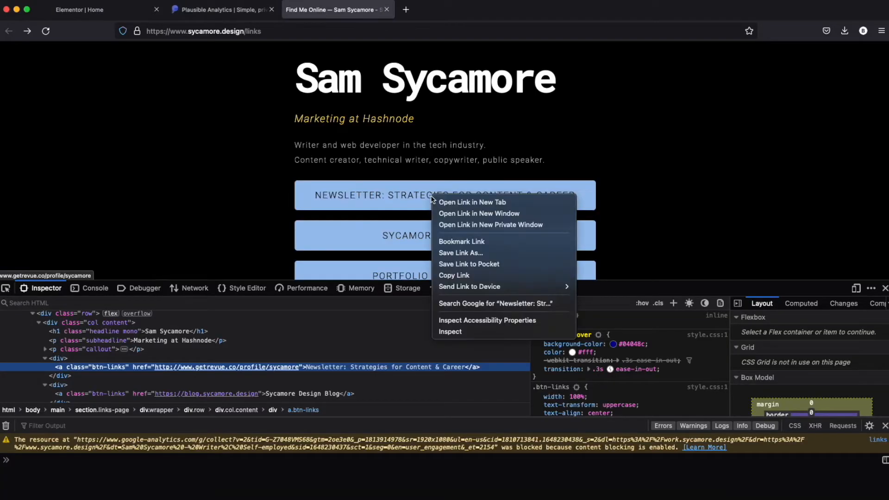
left_click(454, 275)
left_click(73, 10)
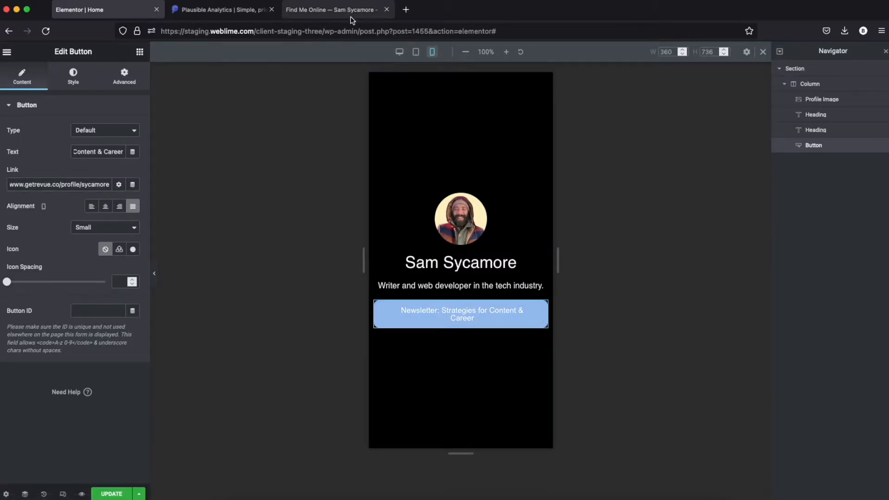
Step: Compare the new newsletter button's normal and hover appearance with the newsletter button on the reference links page
right_click(542, 308)
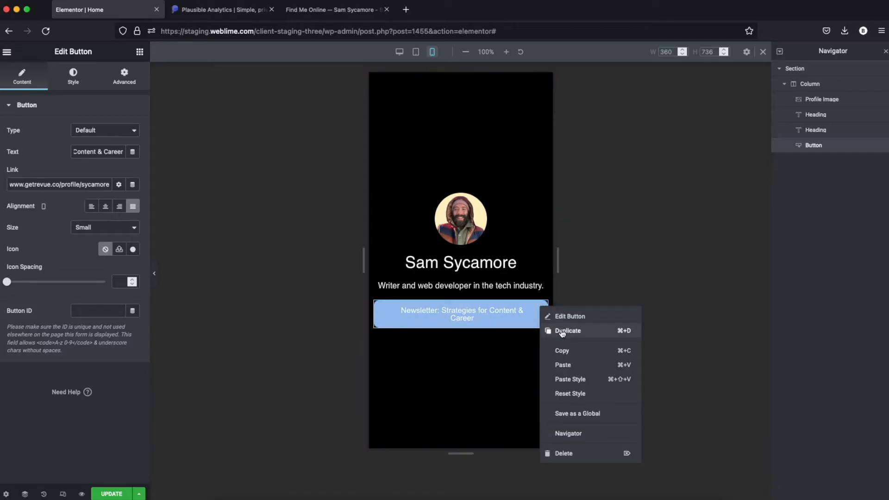
left_click(336, 9)
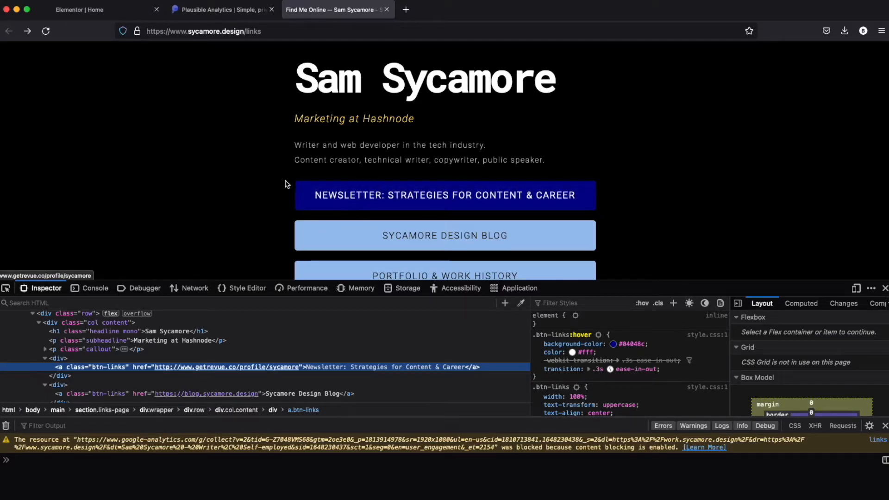
left_click(105, 16)
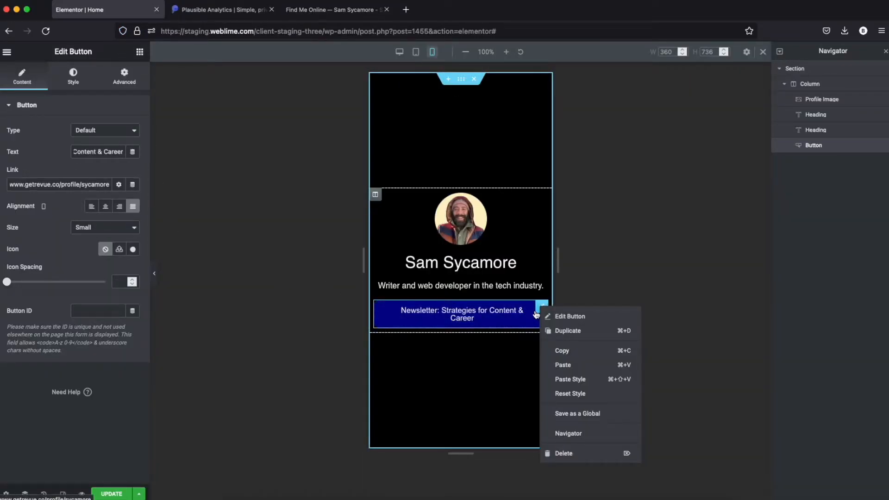
left_click(565, 295)
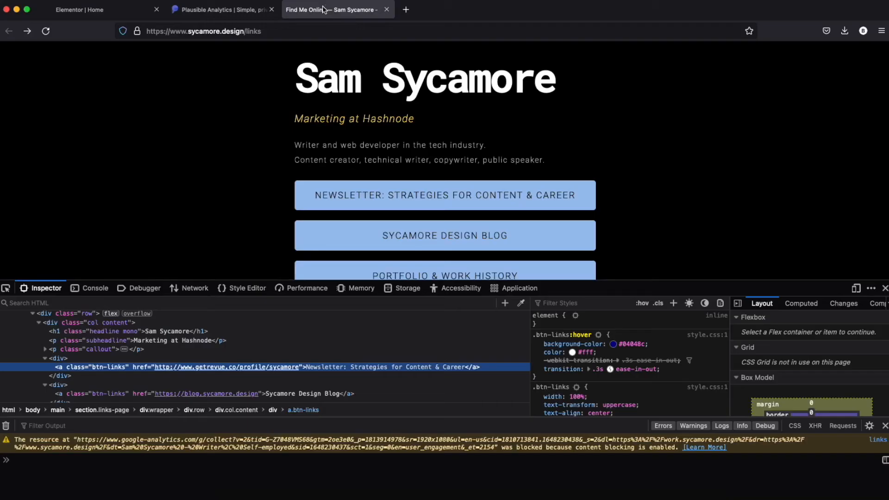
left_click(328, 10)
left_click(92, 10)
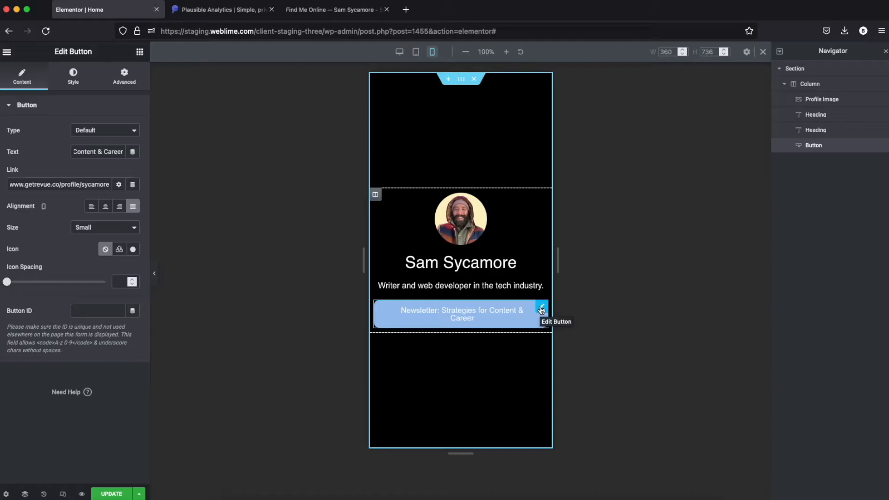
Step: Set the newsletter button's normal text color to the global black, Saved Color #7 (#000)
left_click(73, 76)
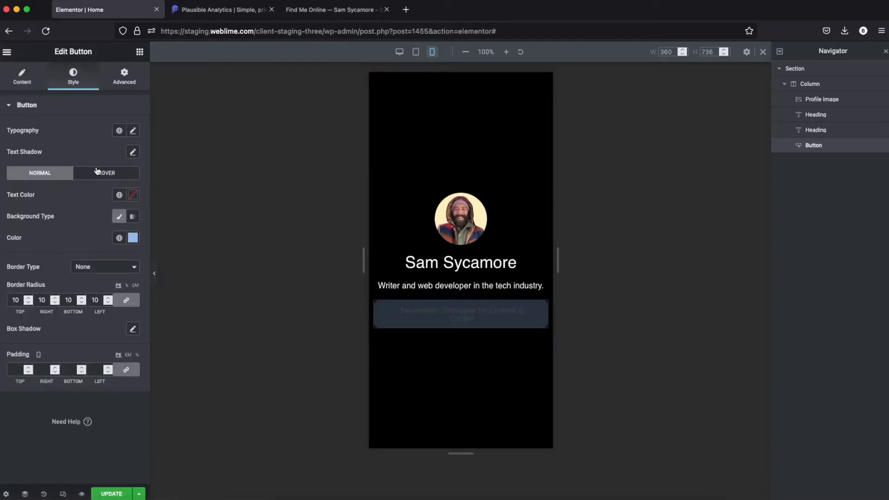
left_click(119, 195)
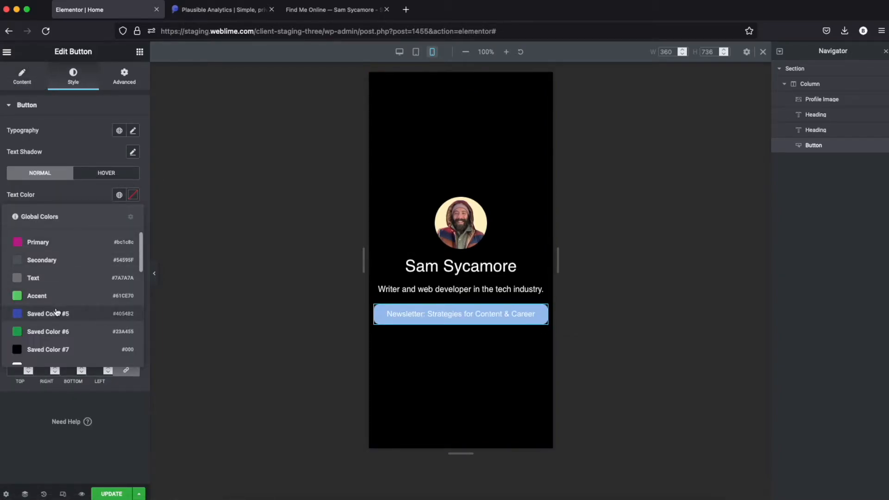
left_click(54, 351)
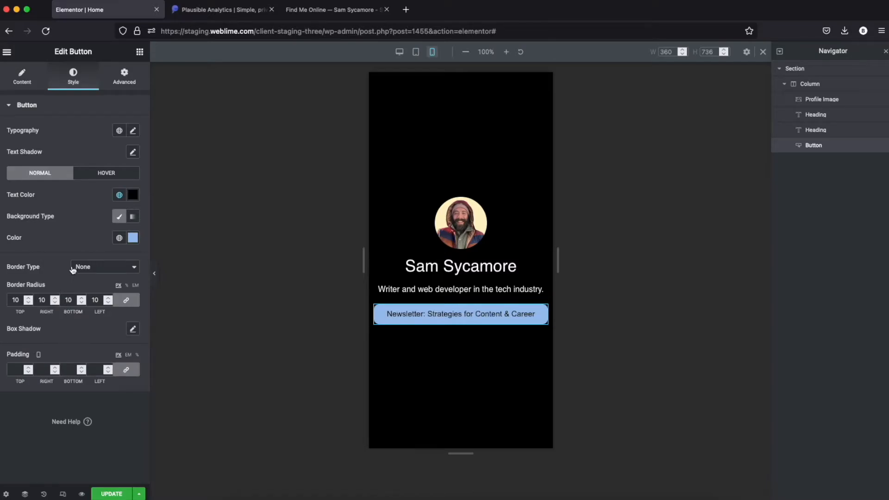
Step: Set the newsletter button's hover text color to the global white, Saved Color #8 (#FFF)
left_click(106, 174)
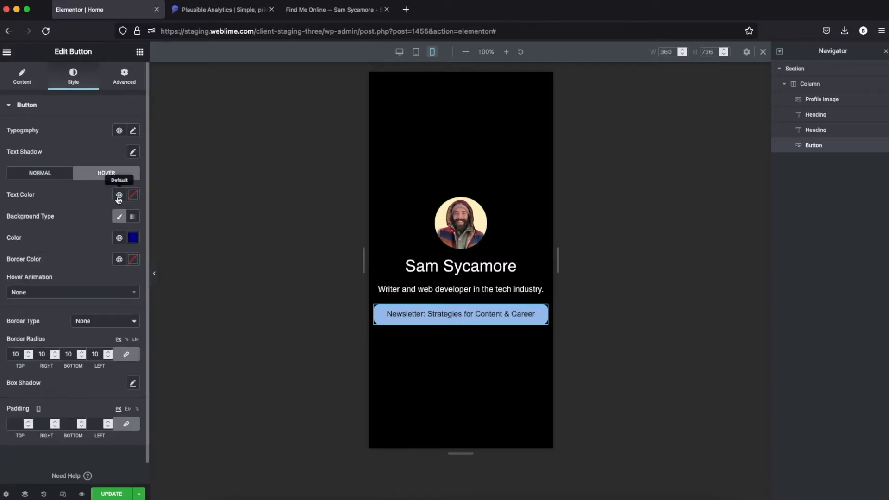
left_click(119, 196)
scroll(50, 305, "down", 3)
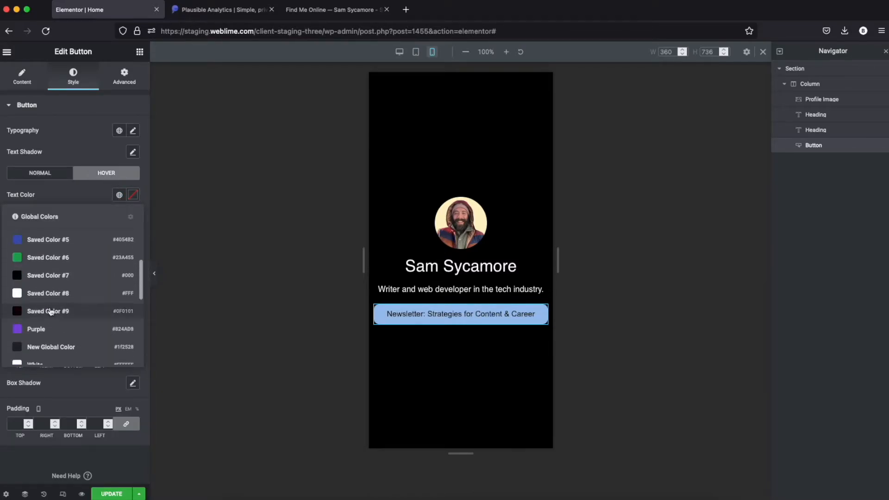
left_click(41, 297)
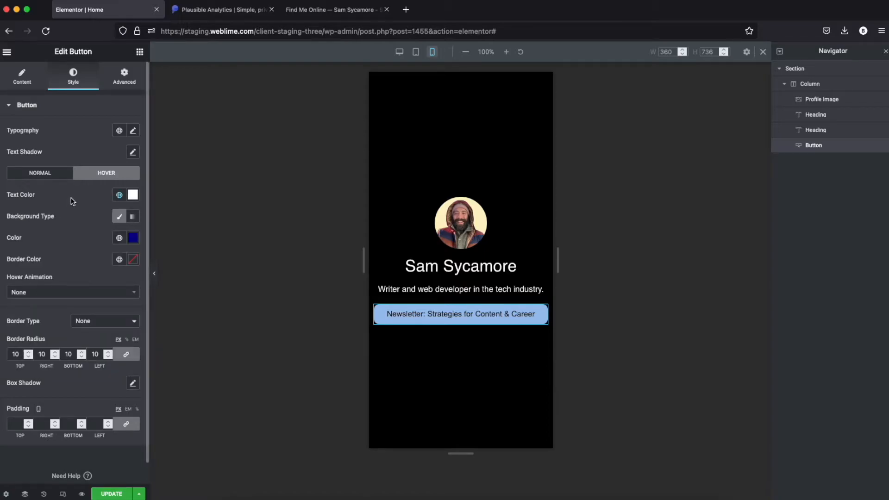
left_click(53, 178)
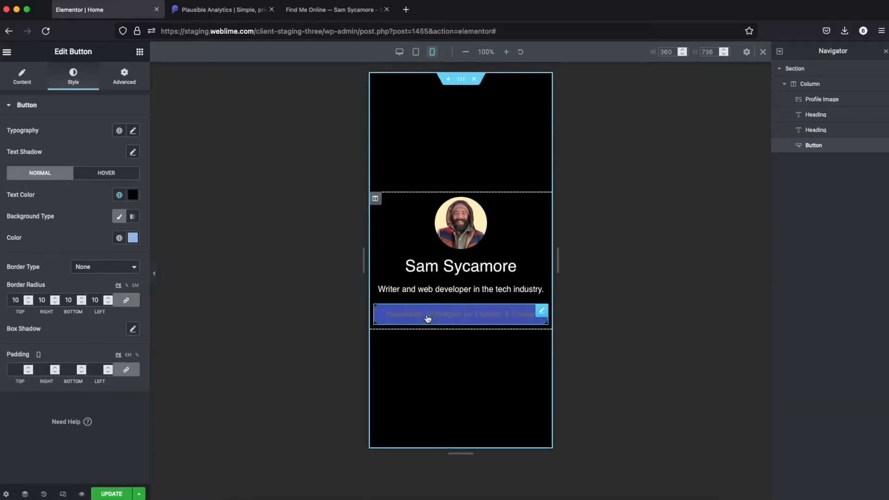
Step: Duplicate the newsletter button three times to make a stack of four buttons
right_click(541, 315)
left_click(570, 337)
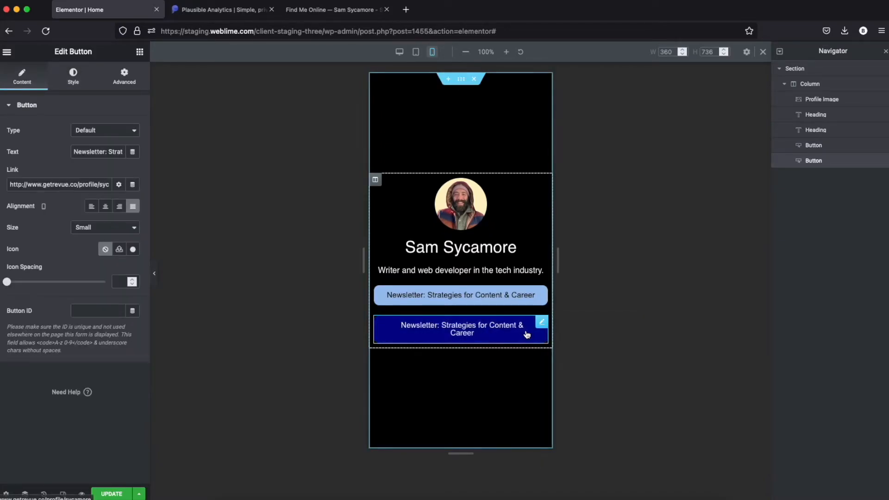
right_click(540, 343)
left_click(559, 354)
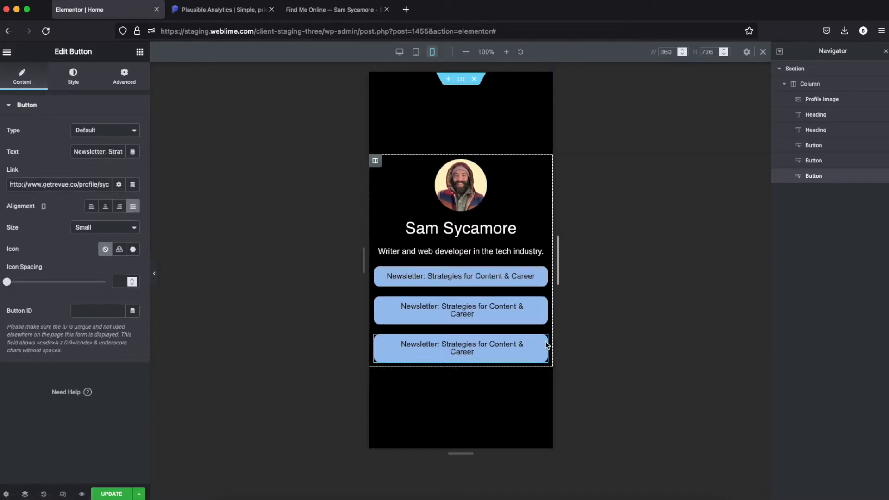
right_click(542, 345)
left_click(566, 371)
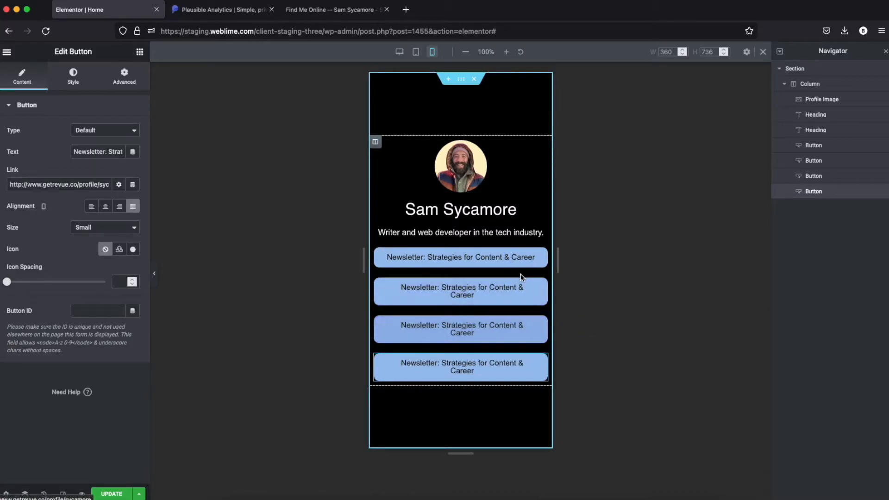
Step: Copy the second button's label from the reference page's HTML and set the second button's text to "Sycamore Design Blog"
left_click(343, 12)
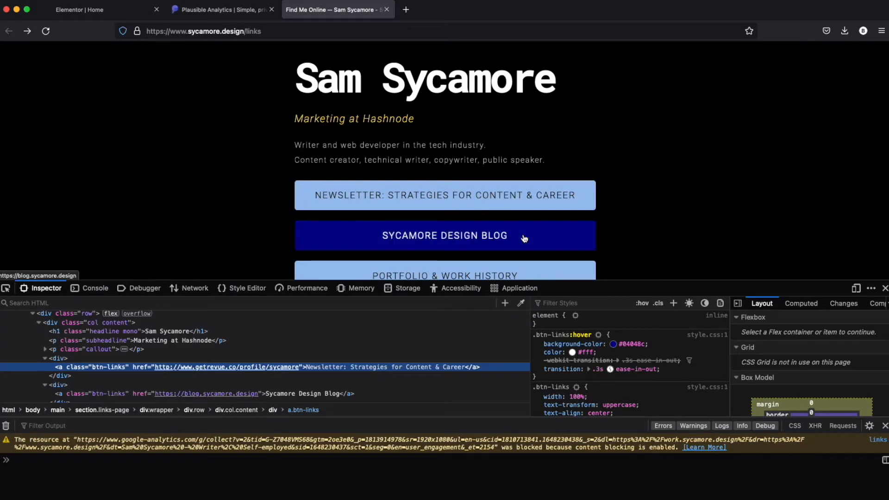
left_click(5, 288)
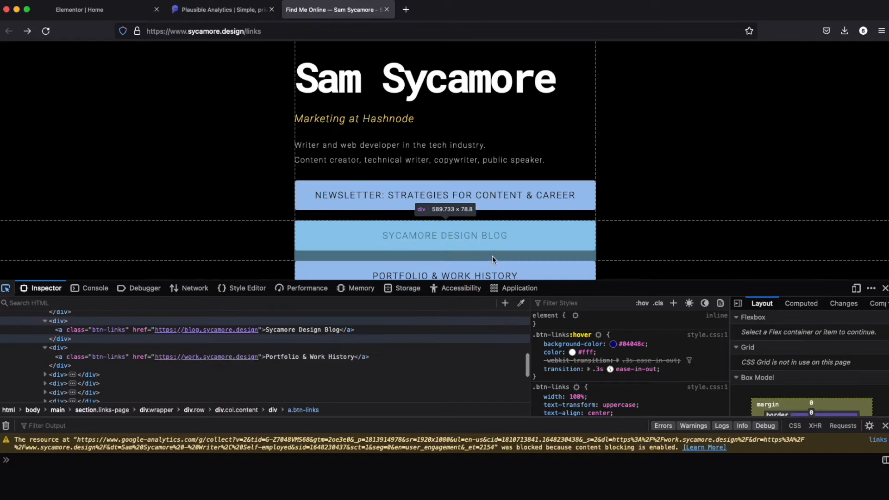
left_click(572, 240)
left_click(276, 329)
left_click(88, 9)
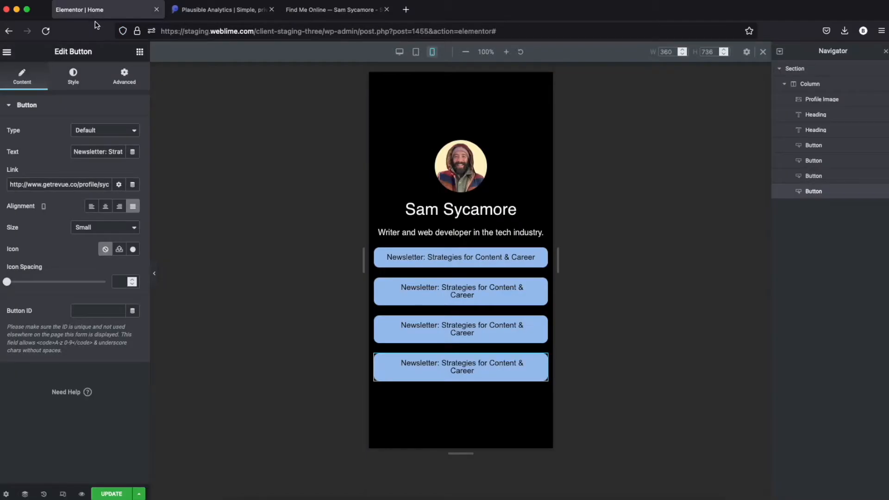
left_click(455, 291)
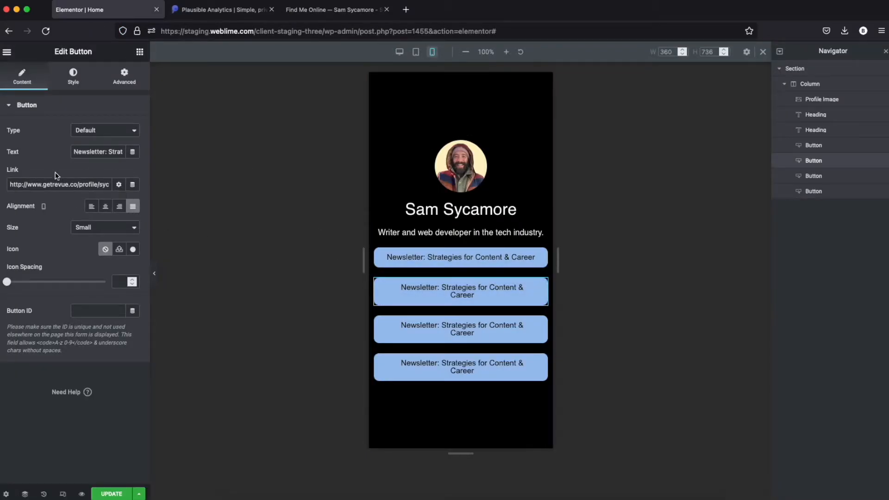
triple_click(91, 152)
type("Sycamore Design Blog")
left_click(352, 10)
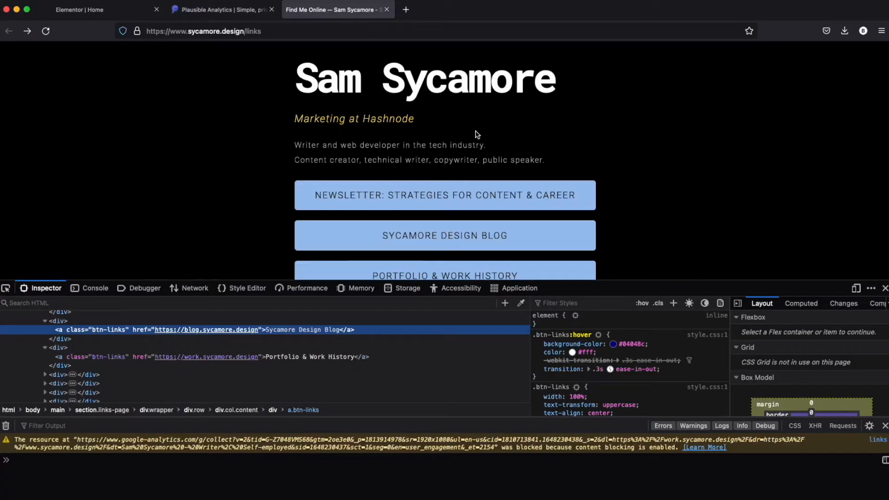
right_click(507, 237)
left_click(532, 311)
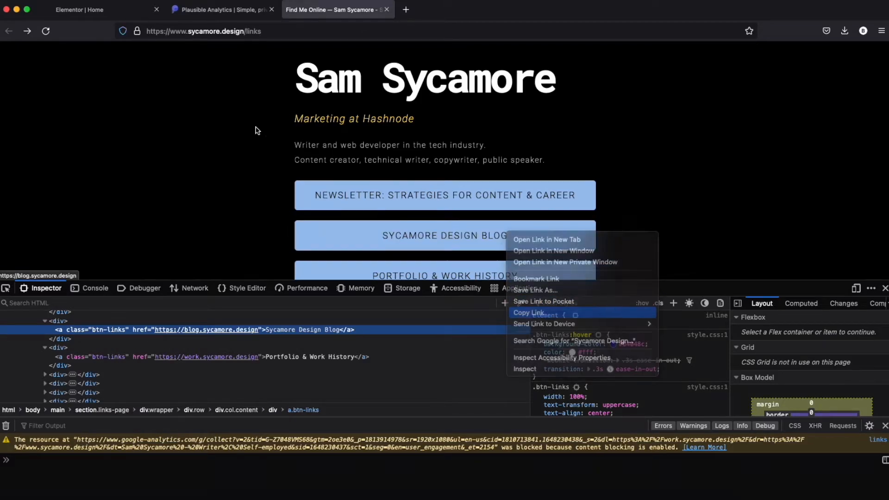
left_click(113, 13)
triple_click(86, 184)
key("ctrl+v")
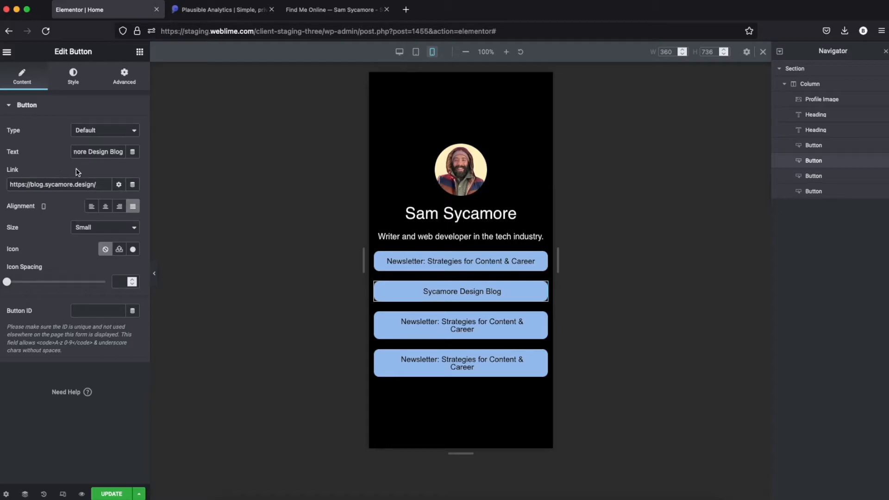
Step: Copy the portfolio button's label from the reference page's HTML and set the third button's text to "Portfolio & Work History"
left_click(331, 10)
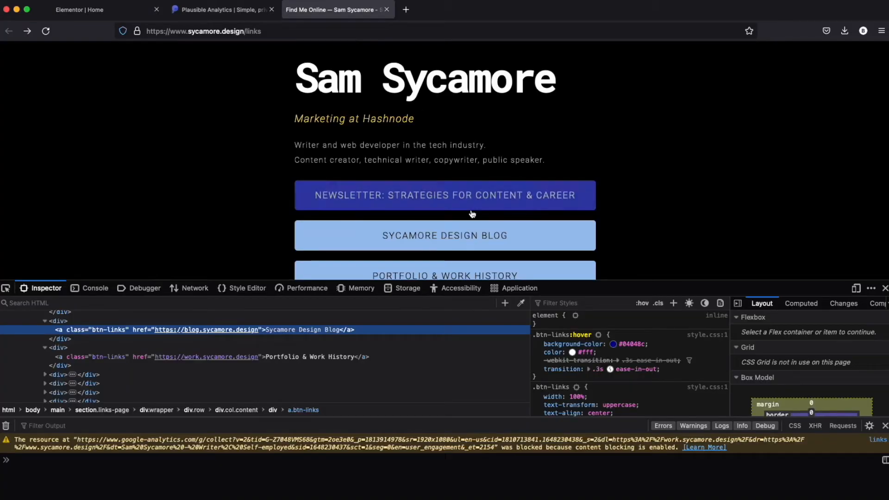
scroll(472, 213, "down", 3)
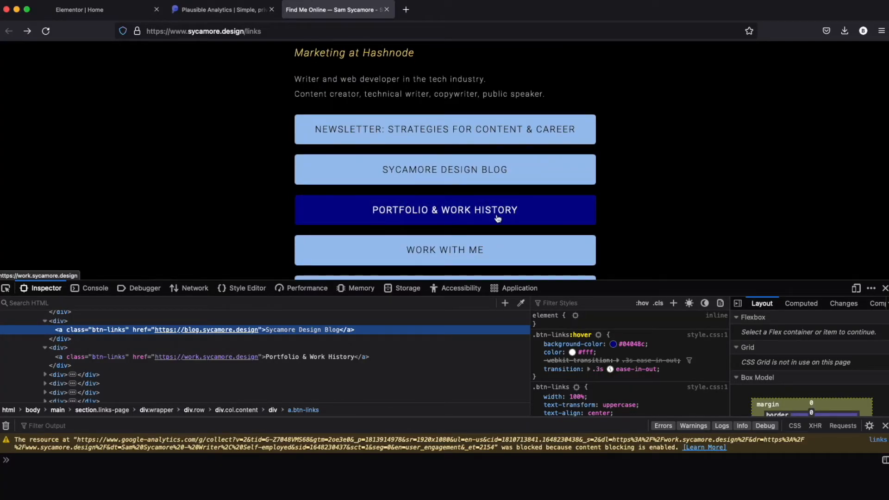
left_click(6, 288)
left_click(580, 206)
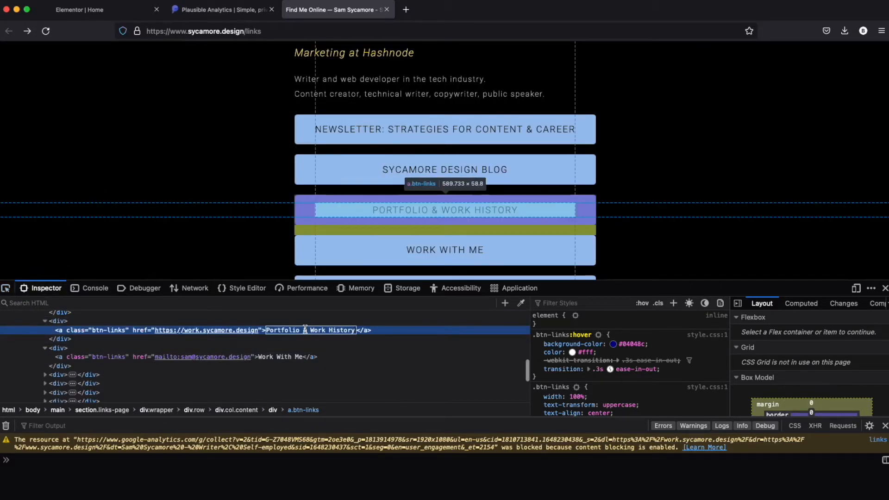
left_click(76, 10)
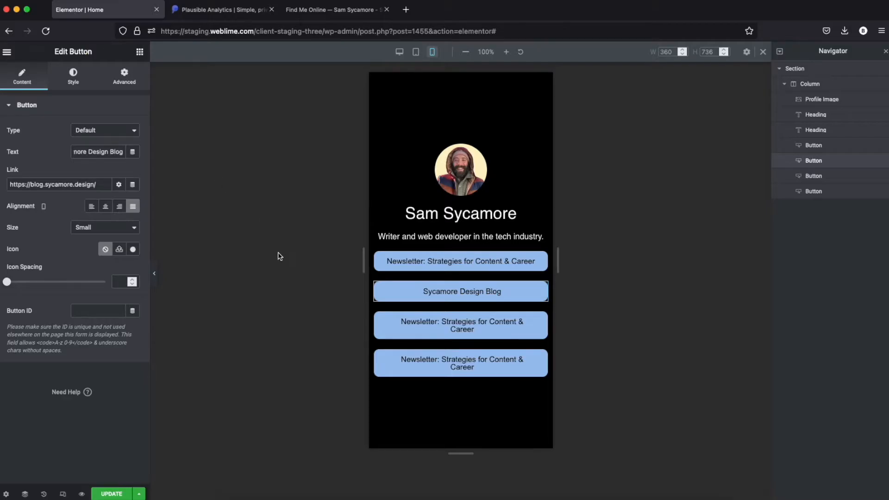
left_click(542, 320)
left_click(93, 152)
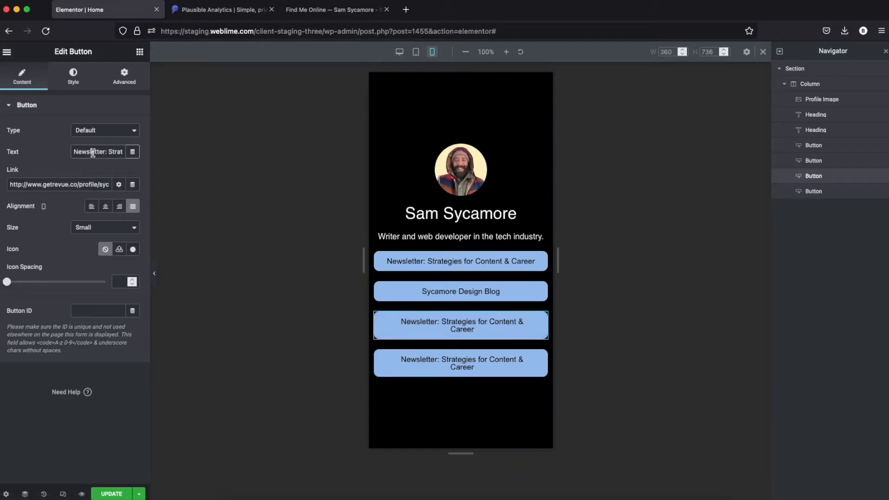
key("super+a")
key("super+v")
left_click(300, 10)
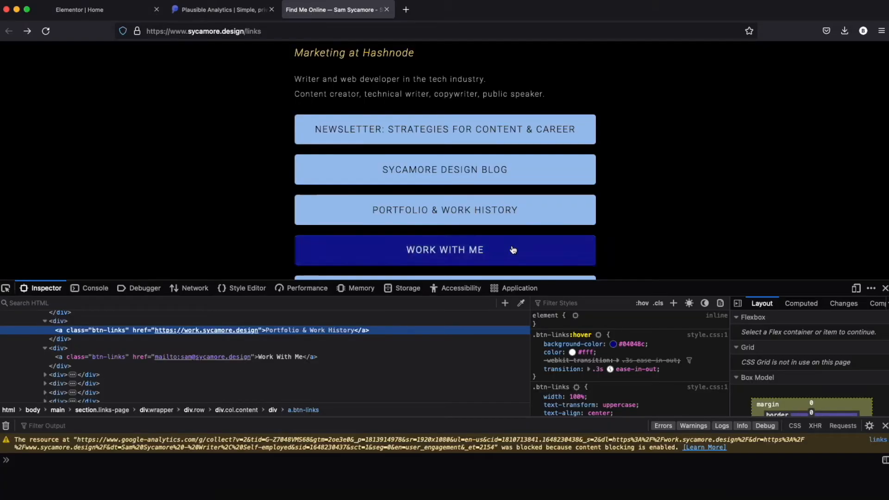
right_click(514, 207)
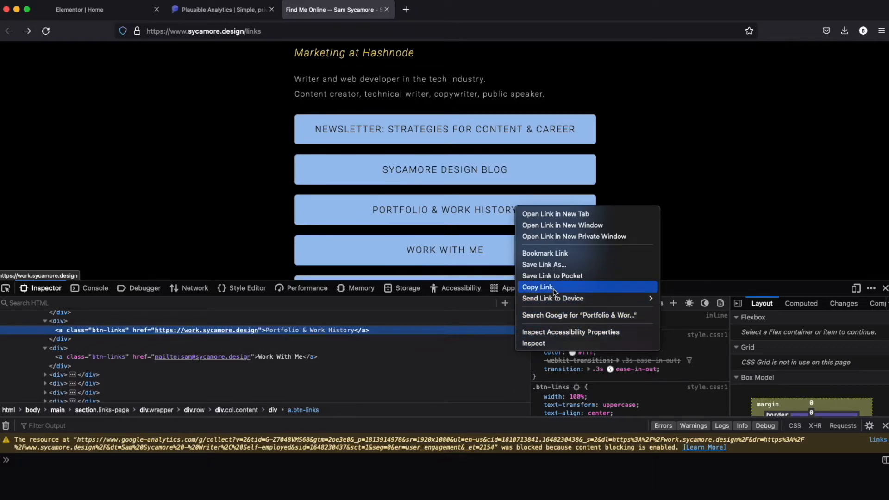
left_click(537, 287)
left_click(88, 10)
left_click(78, 185)
key("super+a")
key("super+v")
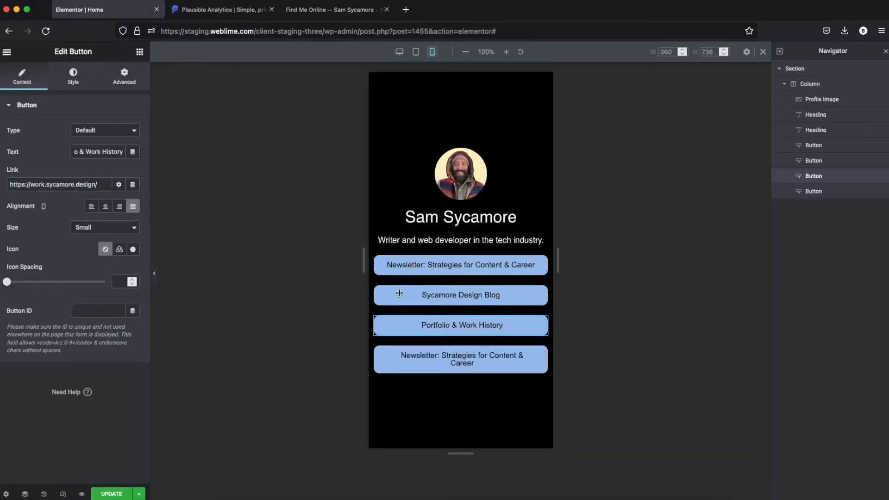
Step: Delete the leftover fourth newsletter button and preview the Home page in the browser before returning to the Elementor editor
right_click(542, 357)
left_click(564, 492)
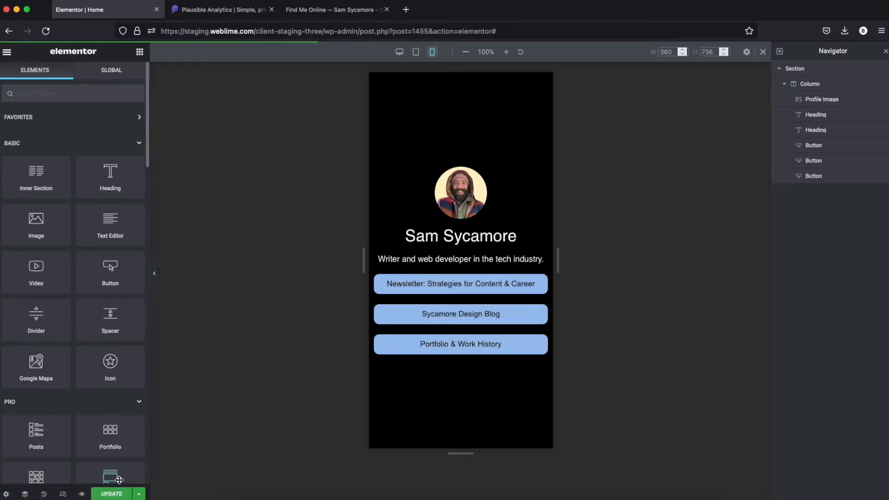
left_click(82, 494)
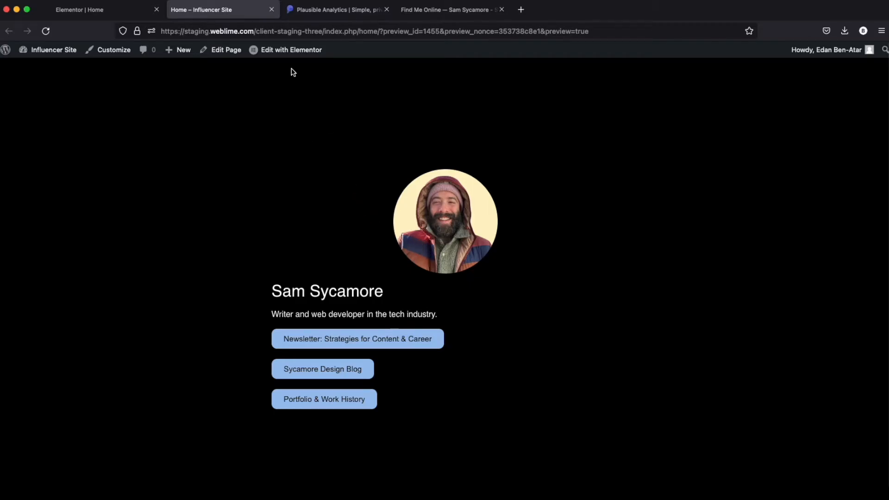
left_click(92, 10)
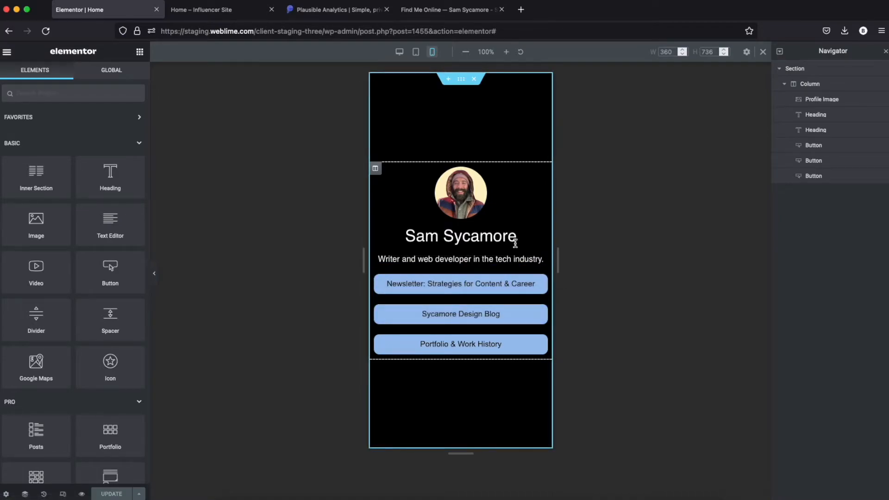
Step: Leave the mobile preview mode and centre-align the name heading and the description heading at desktop size
left_click(63, 494)
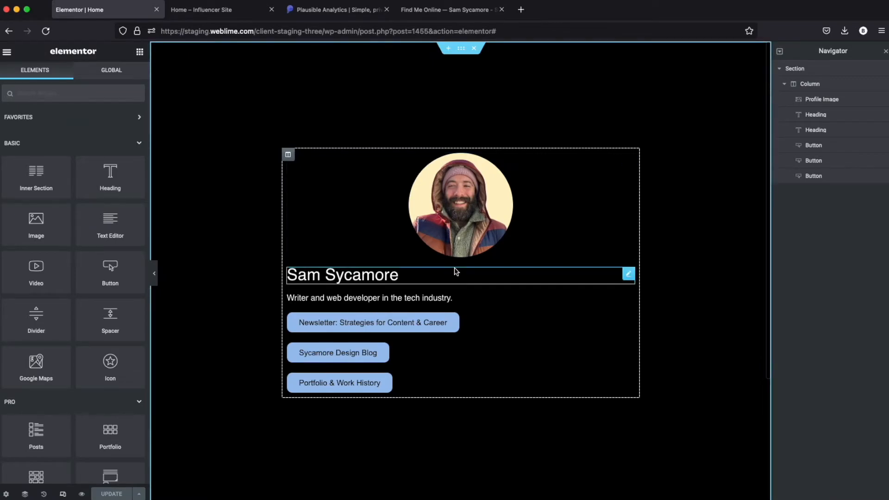
left_click(628, 276)
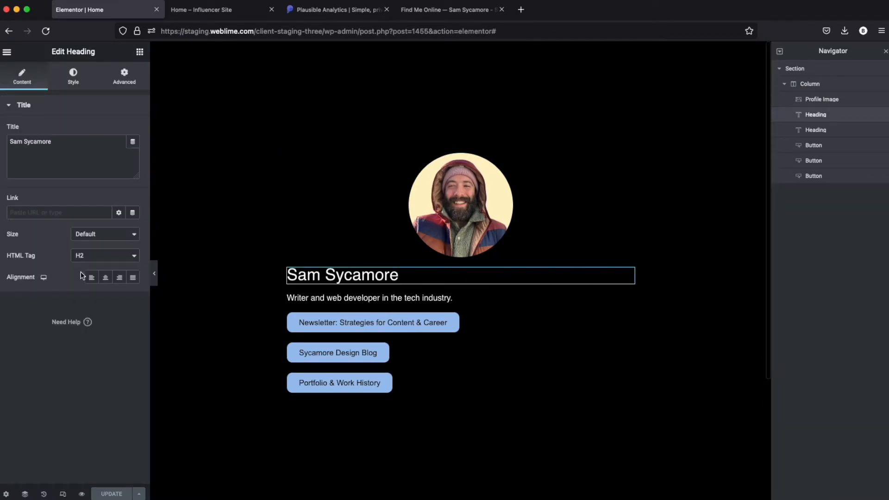
left_click(106, 277)
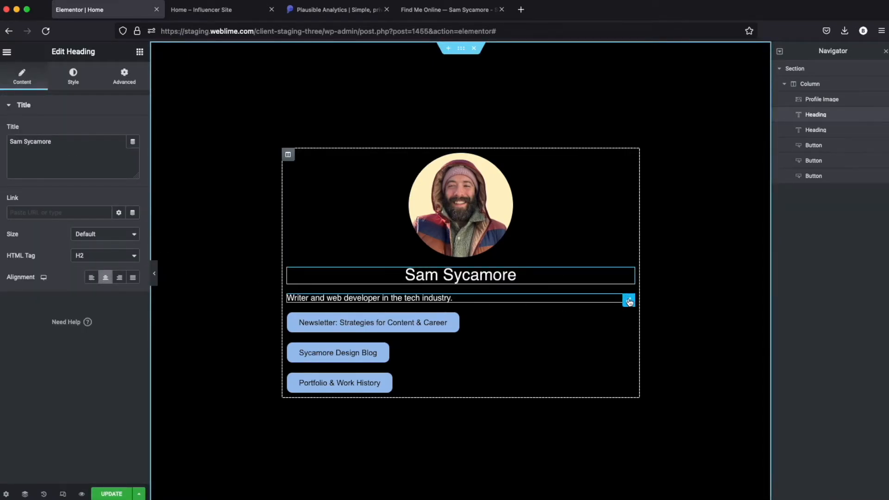
left_click(628, 301)
left_click(106, 277)
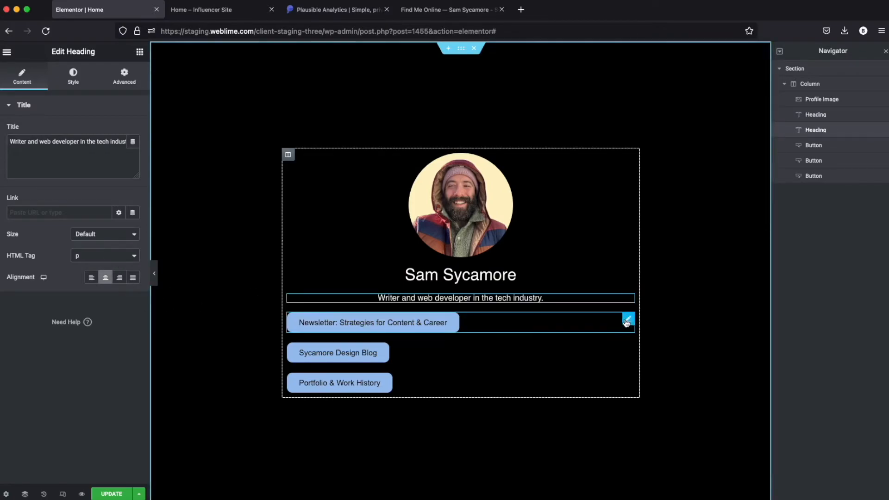
Step: Set the newsletter button's alignment to justified so it spans the full column width
left_click(628, 320)
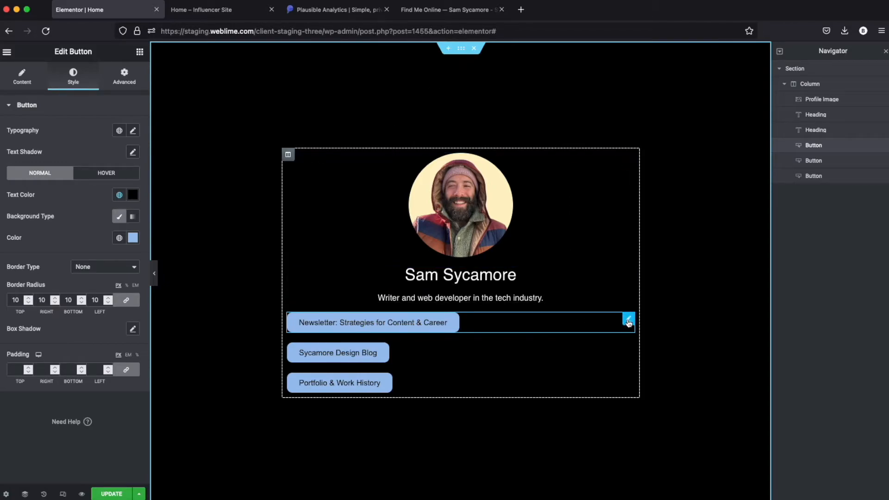
left_click(22, 76)
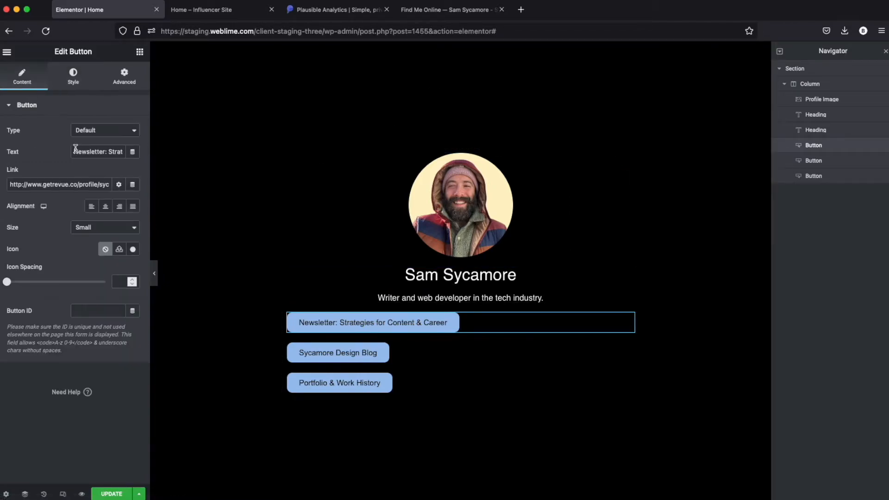
left_click(133, 207)
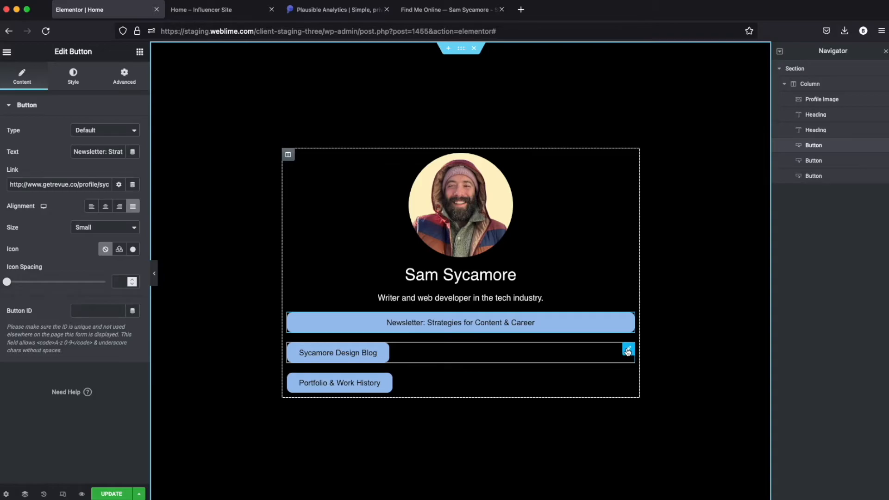
Step: Copy the newsletter button's style onto the Sycamore Design Blog and Portfolio & Work History buttons
right_click(629, 323)
left_click(652, 366)
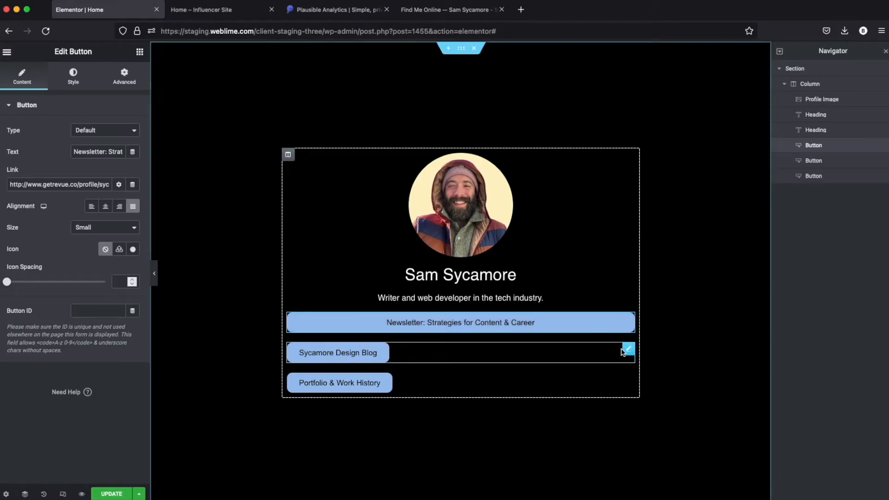
right_click(629, 352)
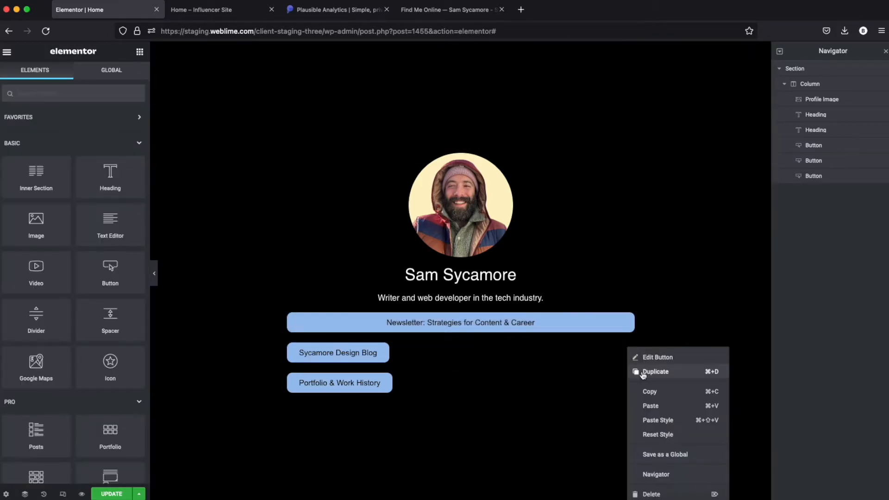
left_click(658, 420)
left_click(629, 351)
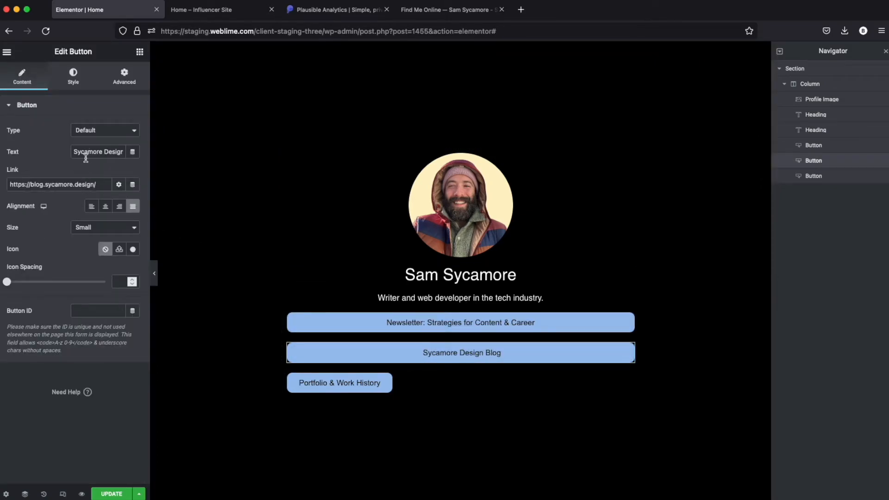
right_click(628, 352)
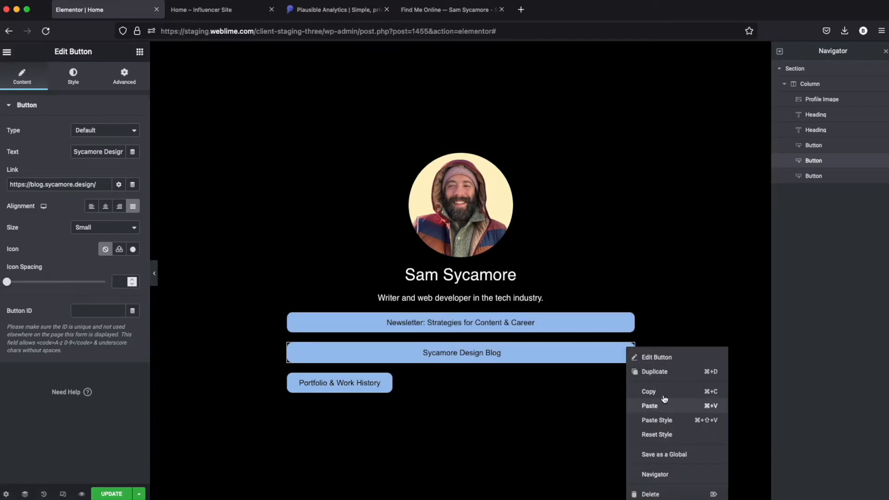
left_click(640, 391)
right_click(610, 382)
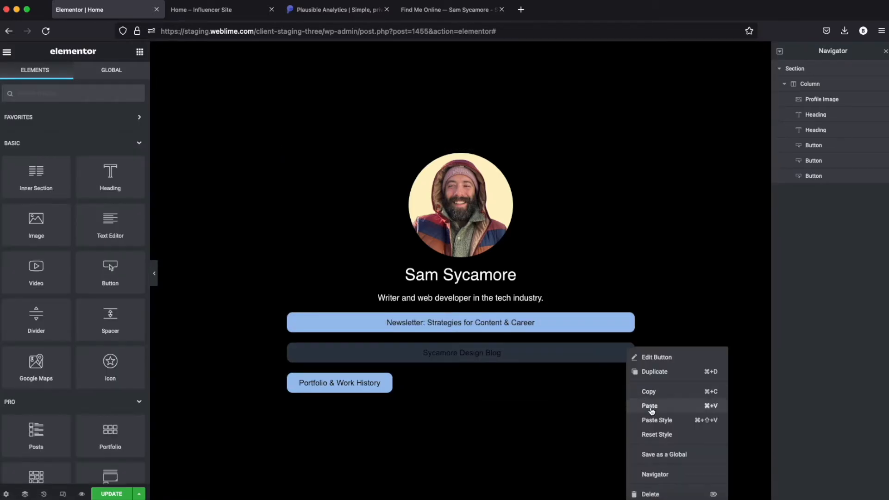
left_click(602, 423)
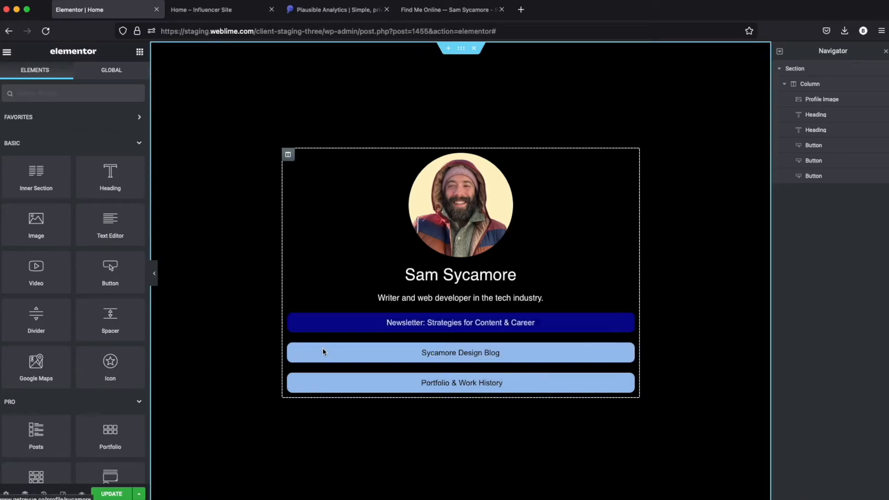
Step: Close the inspector on the reference links page and compare that page's layout with the Home page preview
left_click(431, 10)
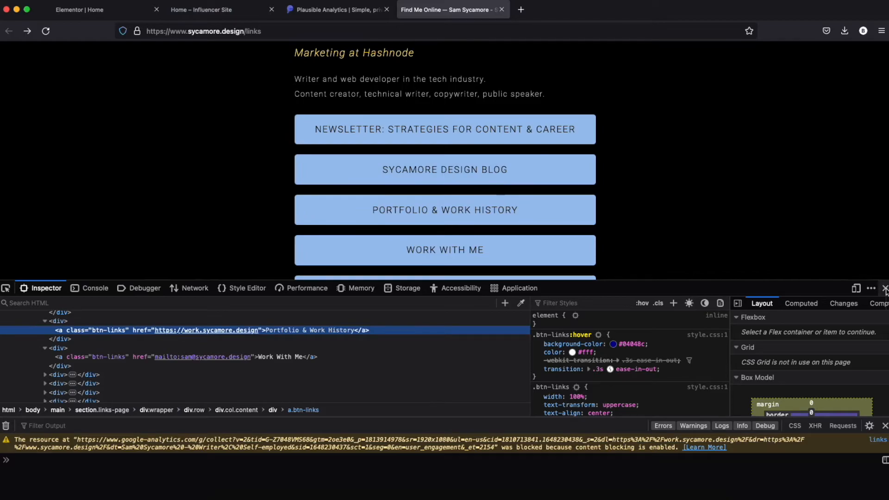
left_click(885, 288)
left_click(218, 14)
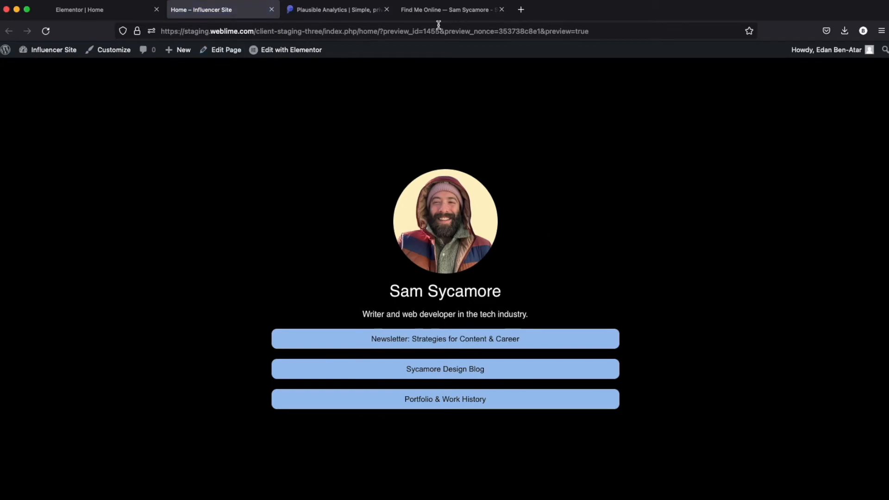
left_click(452, 18)
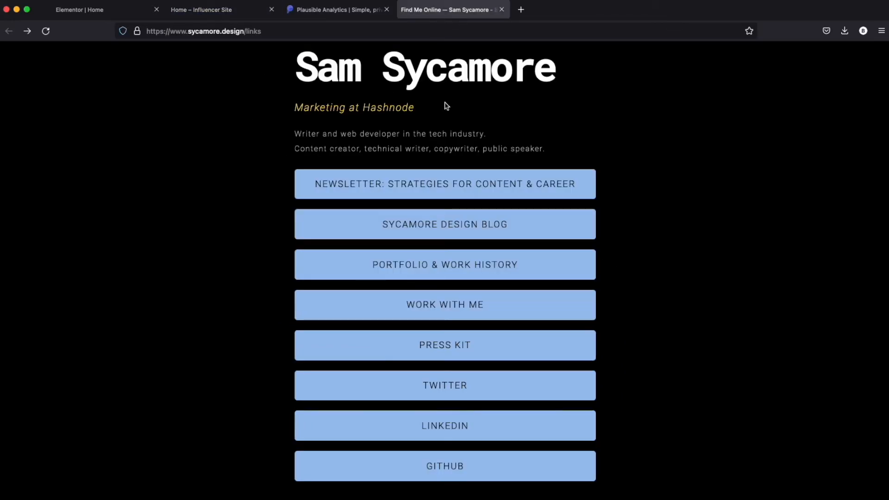
left_click(212, 10)
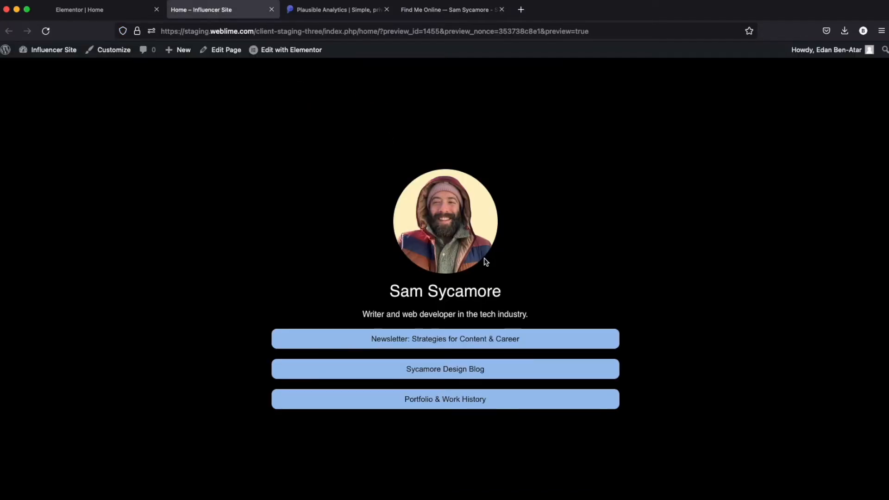
left_click(457, 16)
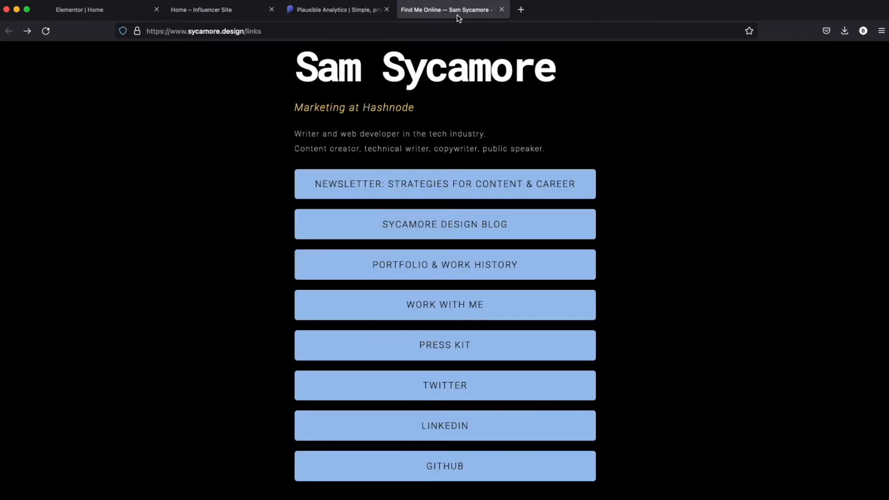
left_click(192, 15)
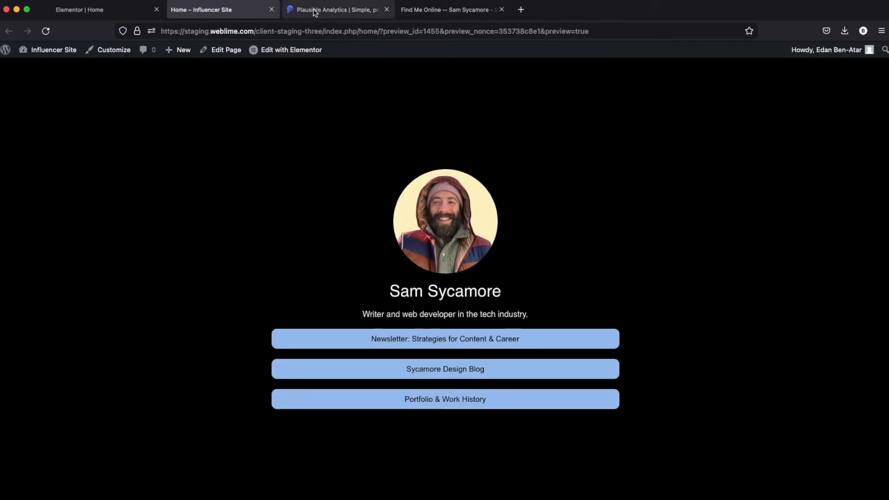
Step: Bring up Plausible's new-website form and set the reporting timezone to (GMT-05:00) Eastern Time (US & Canada)
left_click(315, 12)
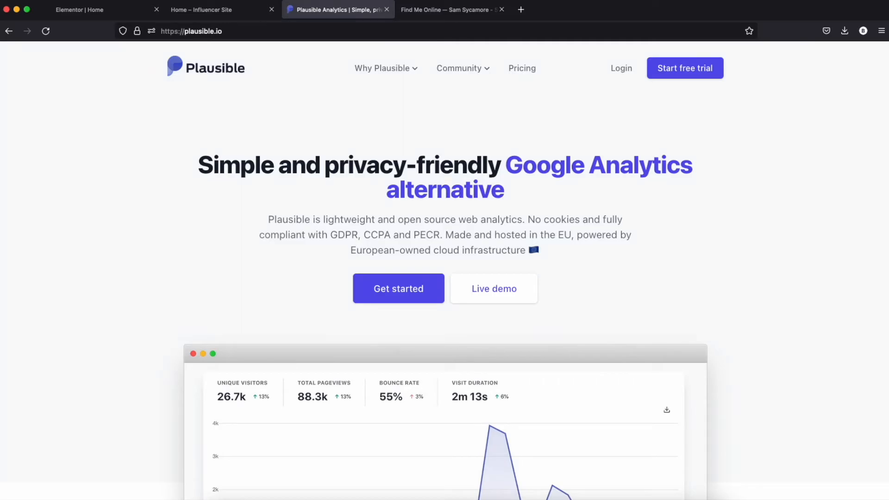
key("ctrl+shift+Tab")
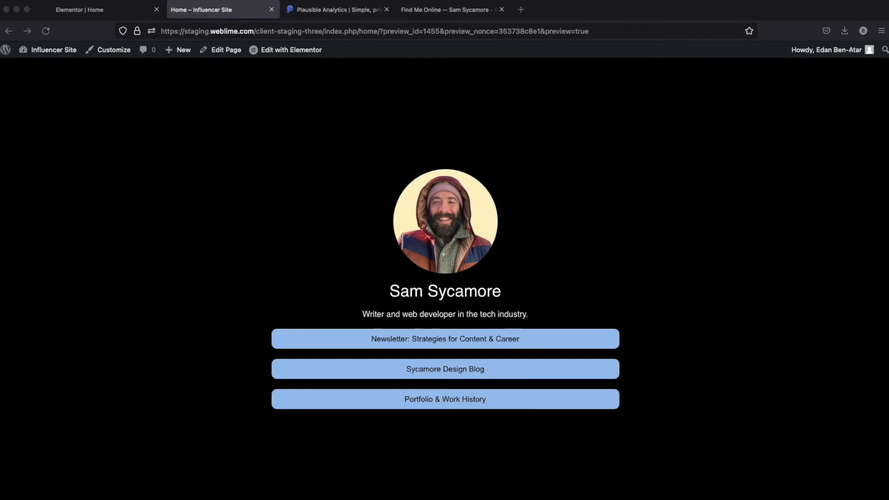
left_click_drag(1, 20, 534, 78)
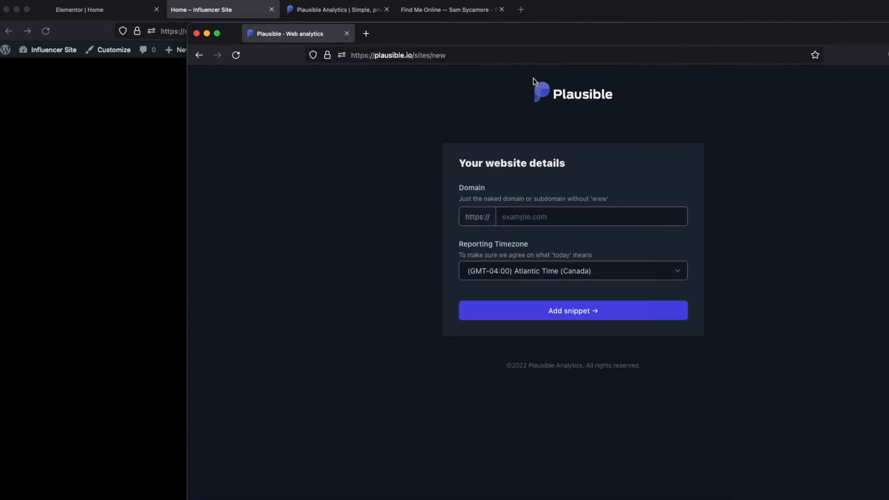
left_click_drag(565, 34, 494, 15)
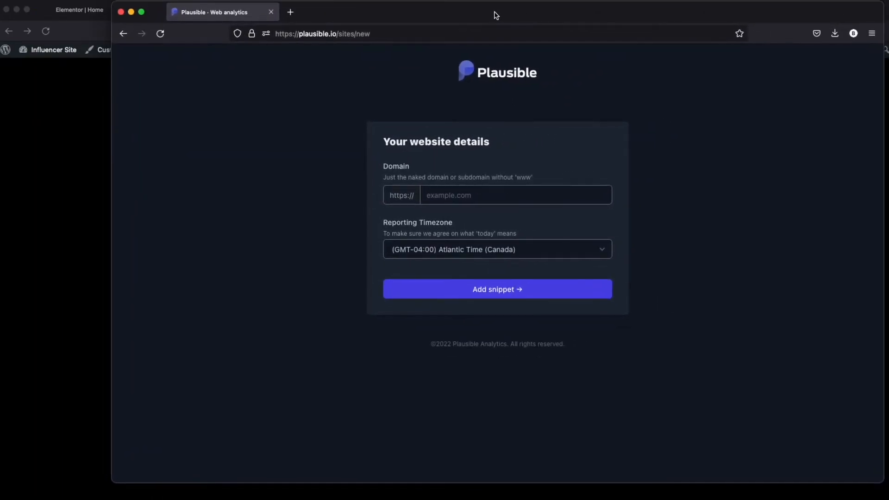
left_click(582, 244)
left_click(573, 238)
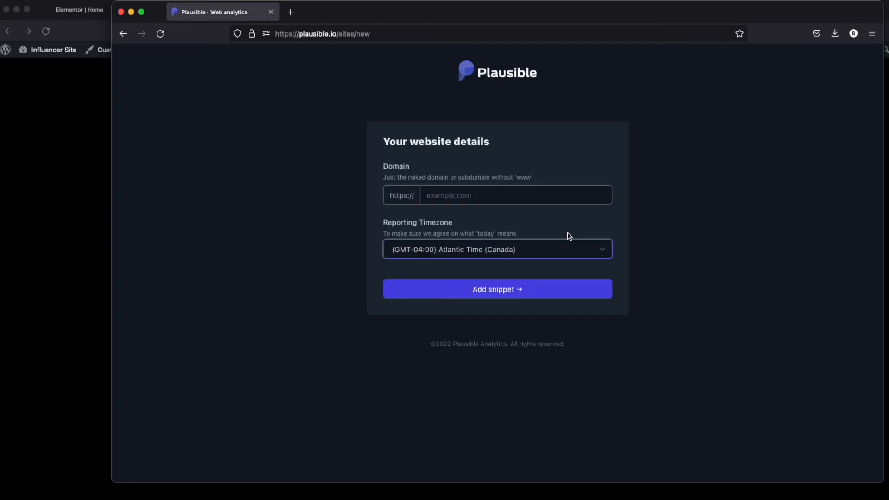
left_click(580, 248)
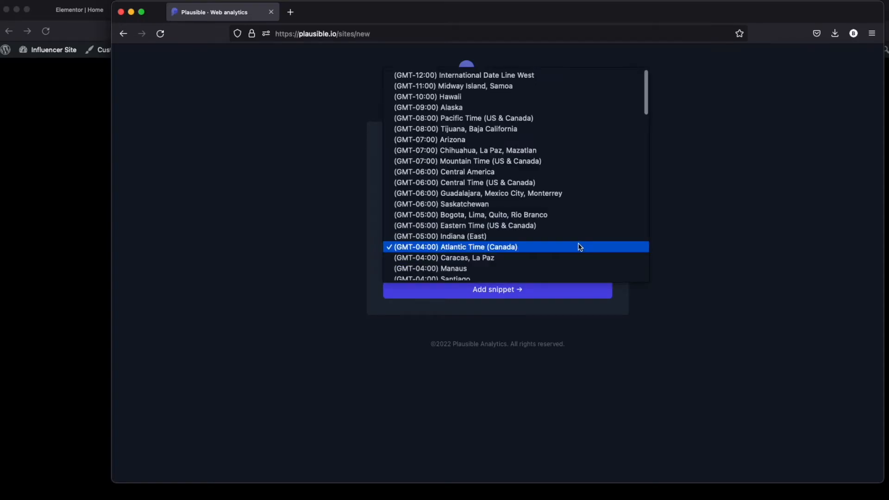
left_click(550, 226)
Step: Copy the staging site's base address from the Home preview and submit staging.weblime.com/client-staging-three as the domain in Plausible's website form
left_click_drag(477, 14, 0, 41)
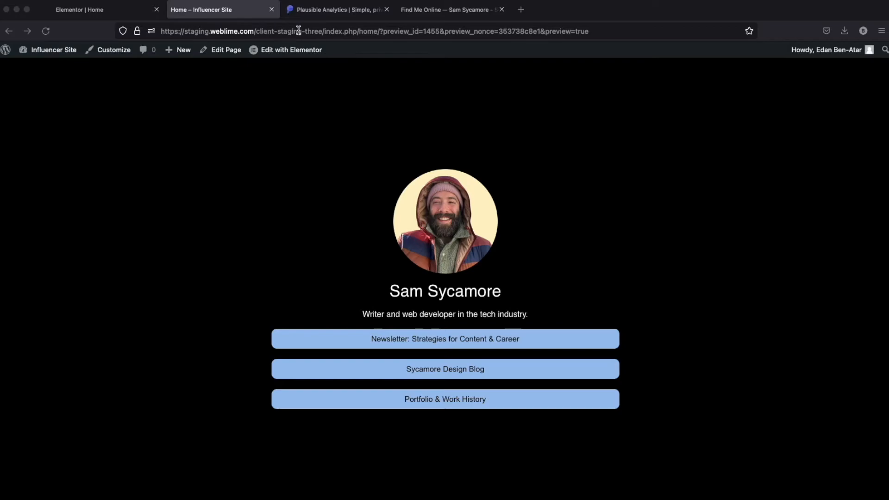
left_click_drag(321, 32, 159, 34)
key("super+c")
key("Escape")
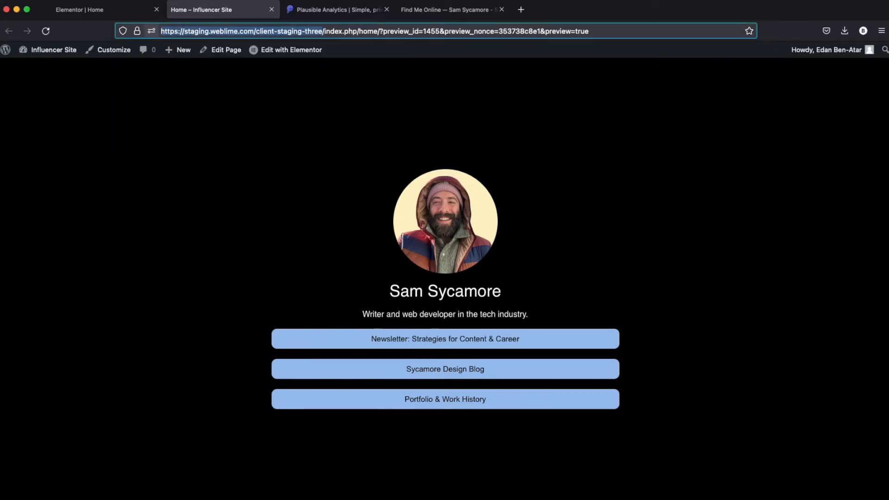
left_click_drag(1, 17, 305, 10)
left_click(388, 191)
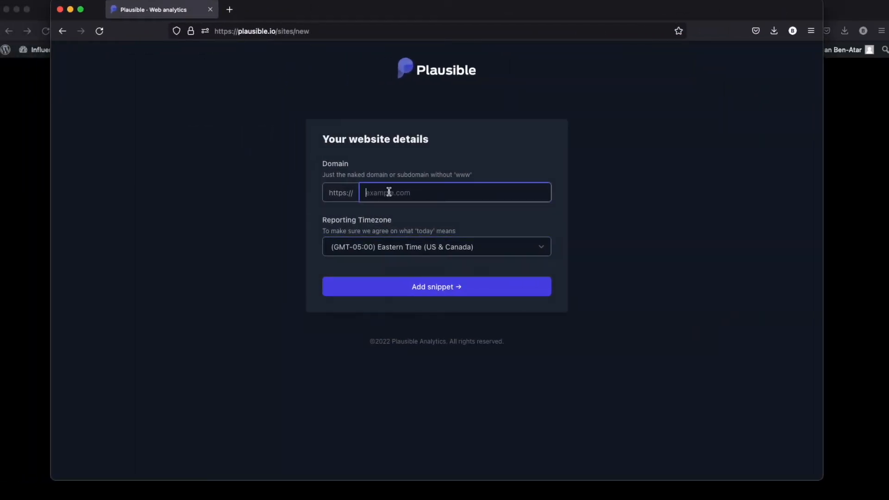
key("super+v")
left_click(449, 287)
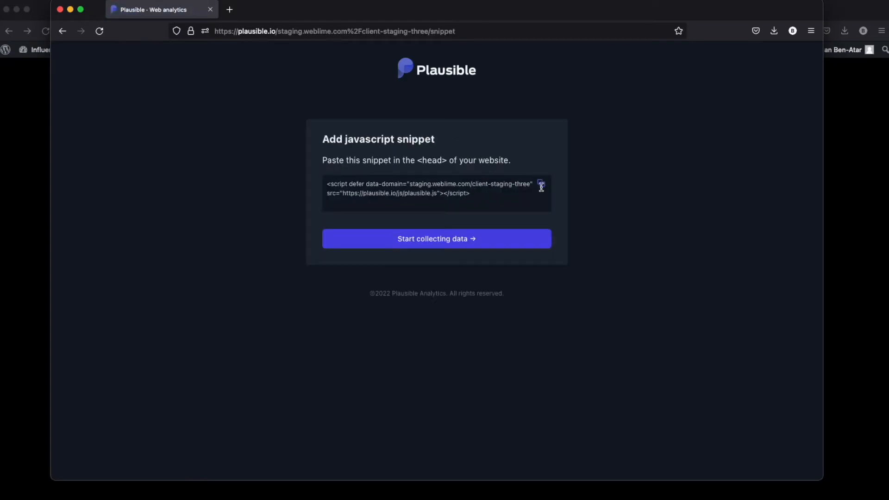
Step: Copy Plausible's JavaScript tracking snippet and open Elementor's Custom Code page in the WordPress dashboard
left_click(541, 185)
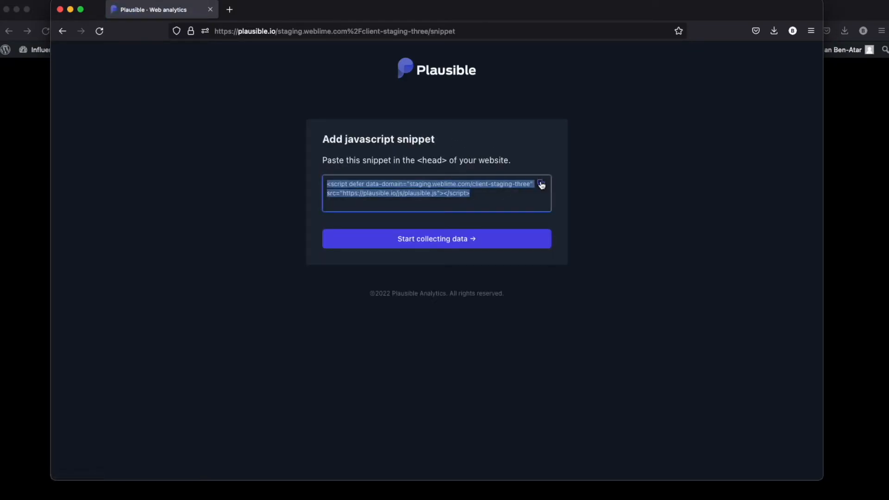
left_click_drag(504, 18, 353, 36)
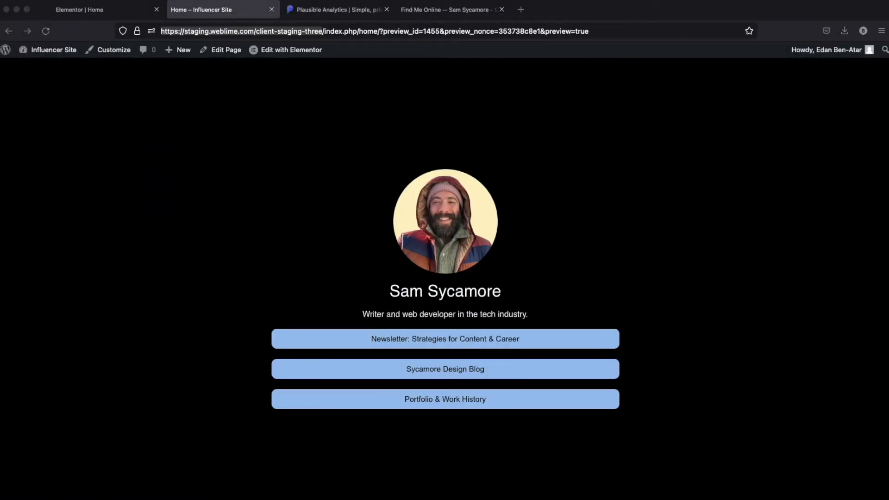
left_click(122, 12)
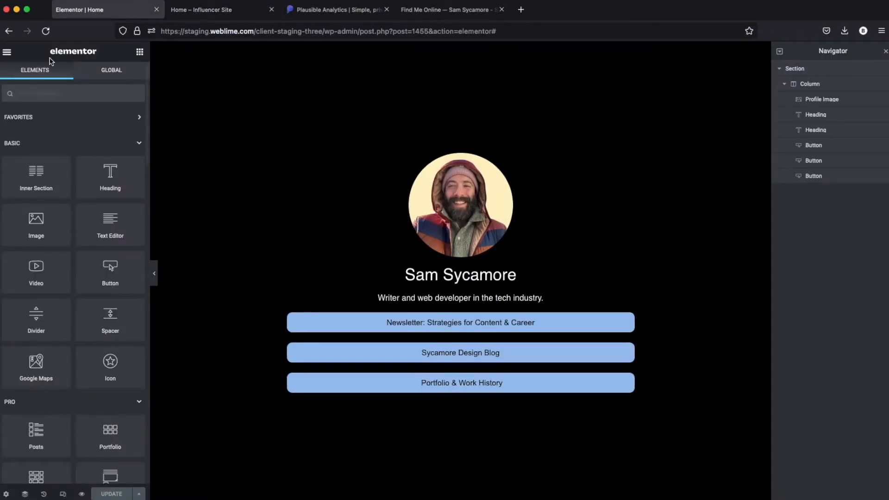
left_click(7, 52)
left_click(69, 234)
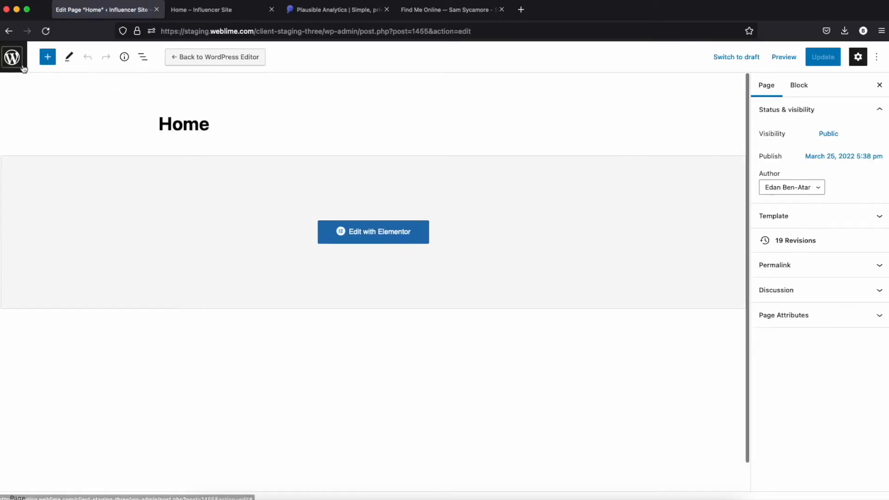
left_click(19, 67)
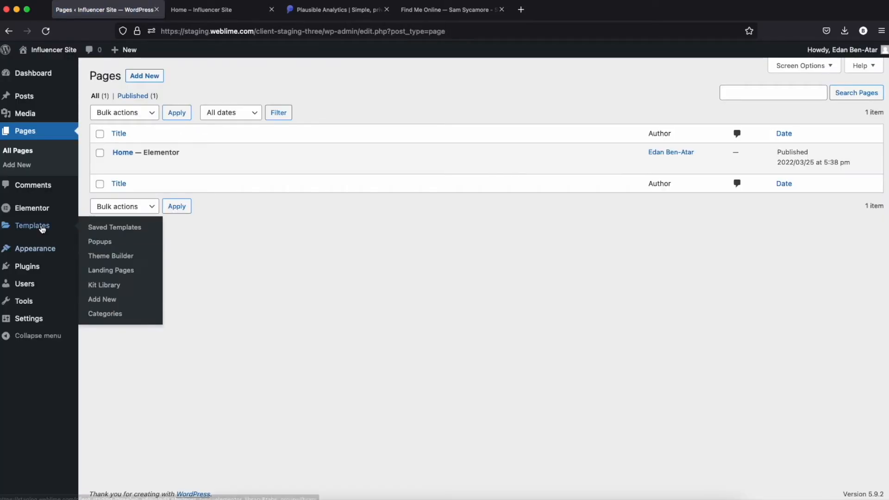
mouse_move(44, 207)
left_click(107, 265)
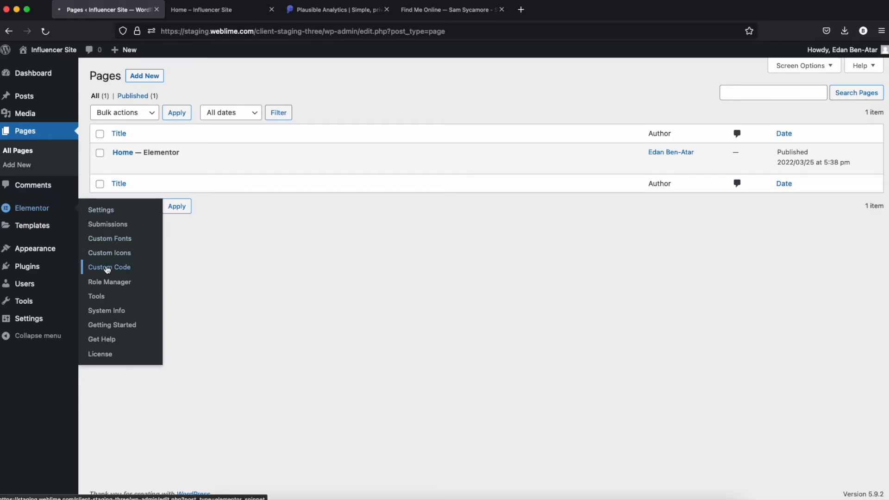
Step: Create a new custom code entry titled Plausible Tracking in the <head> location and paste the copied Plausible script into it
left_click(463, 257)
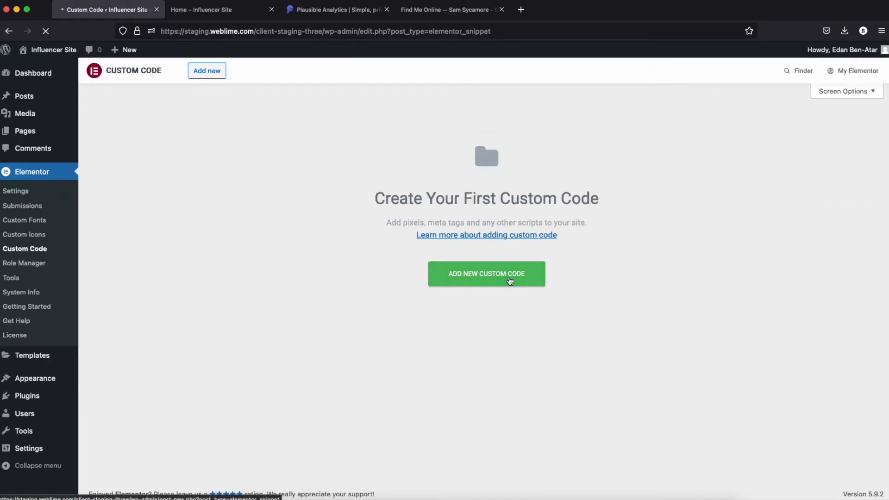
type("Plausible")
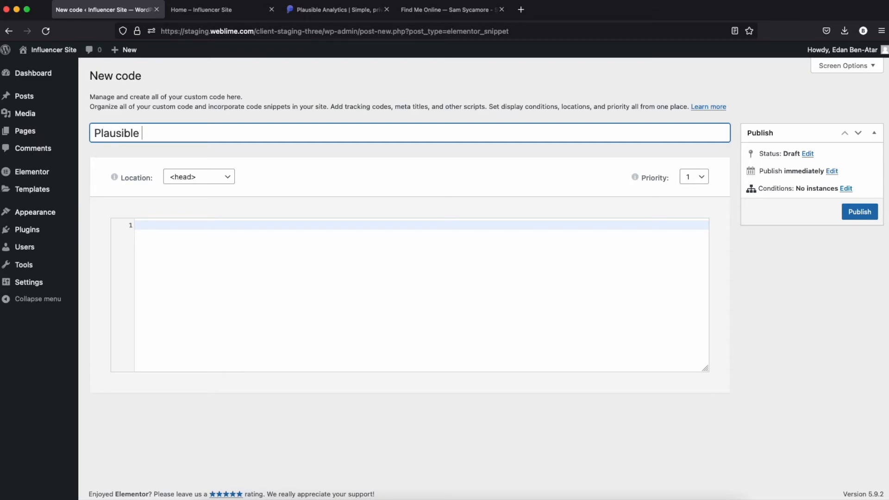
type(" Tracking")
left_click(290, 245)
type("<script defer data-domain=\"staging.weblime.com/client-staging-three\" src=\"https://plausible.io/js/plausible.js\"></script>")
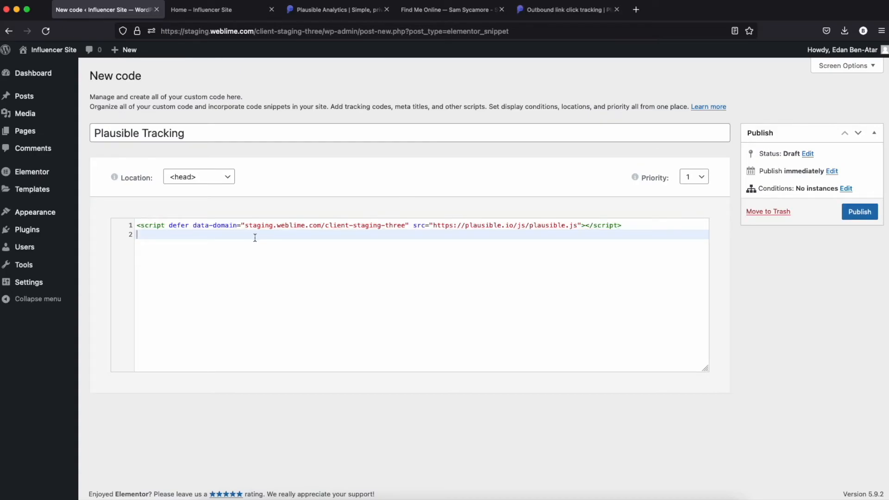
key("BackSpace")
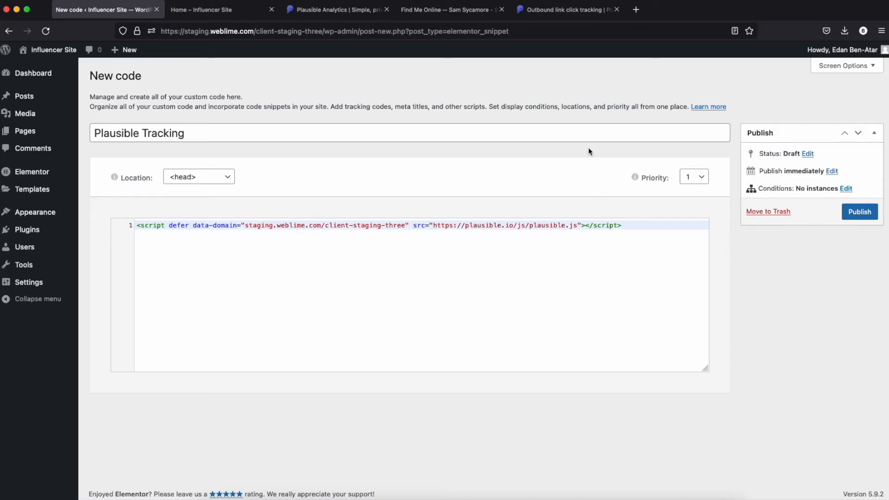
Step: Copy the outbound-links script from Plausible's Outbound link click tracking documentation and review its custom event goal instructions
left_click(245, 15)
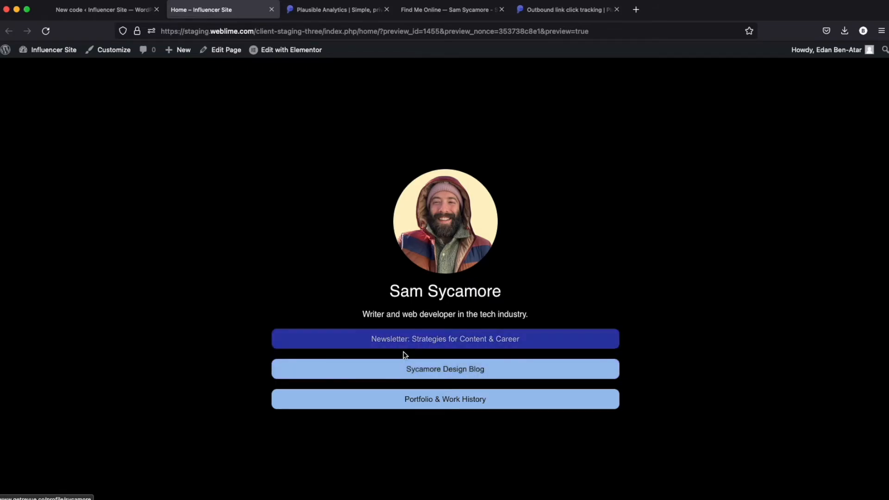
left_click(102, 12)
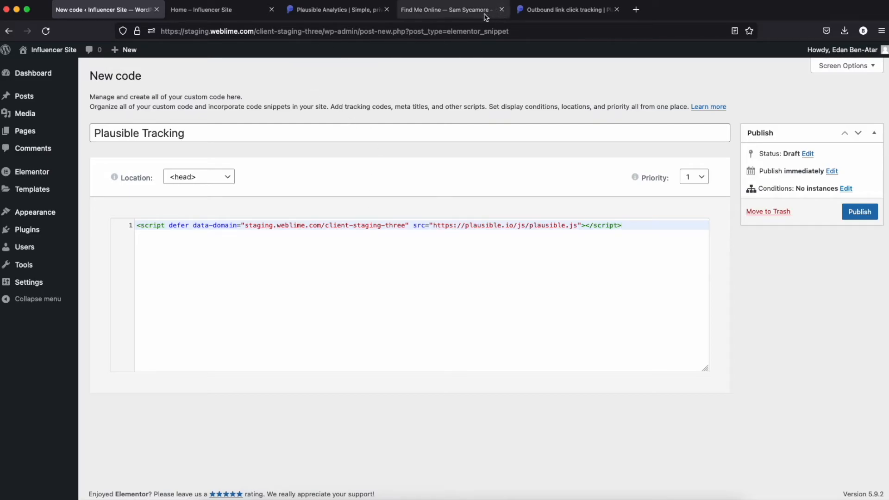
left_click_drag(638, 230, 107, 228)
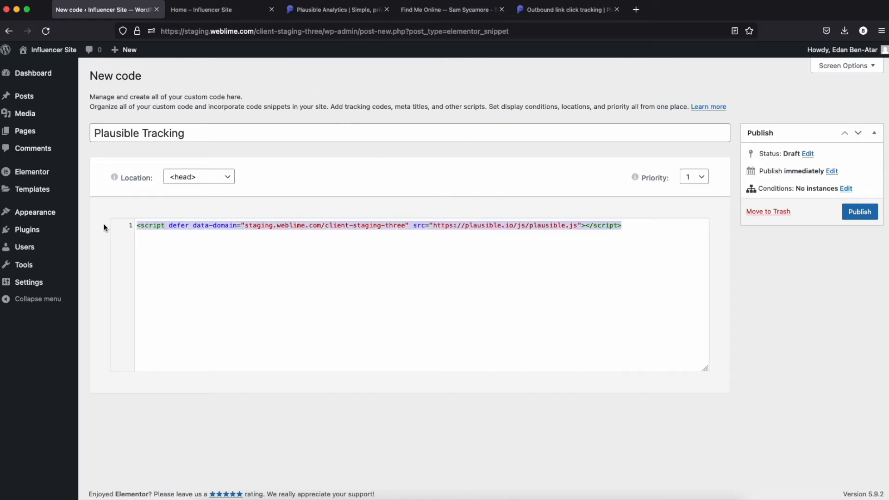
left_click(301, 277)
left_click(565, 9)
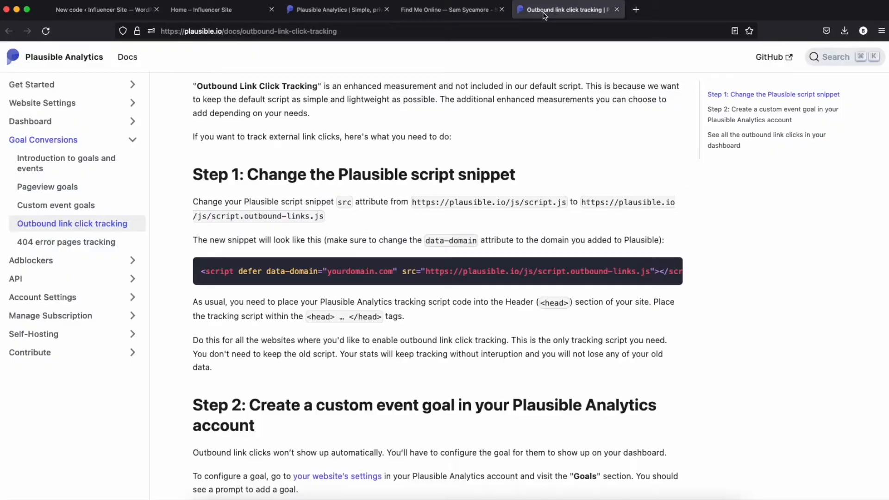
left_click(666, 272)
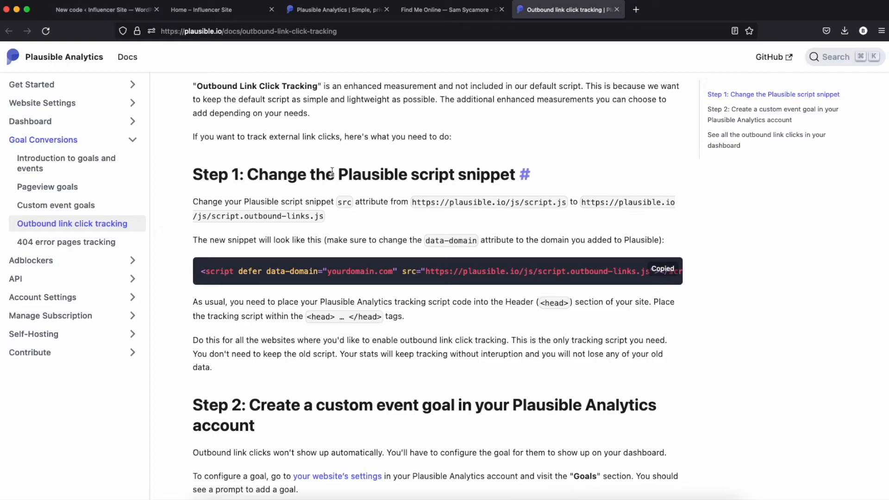
scroll(305, 186, "down", 2)
scroll(310, 187, "down", 5)
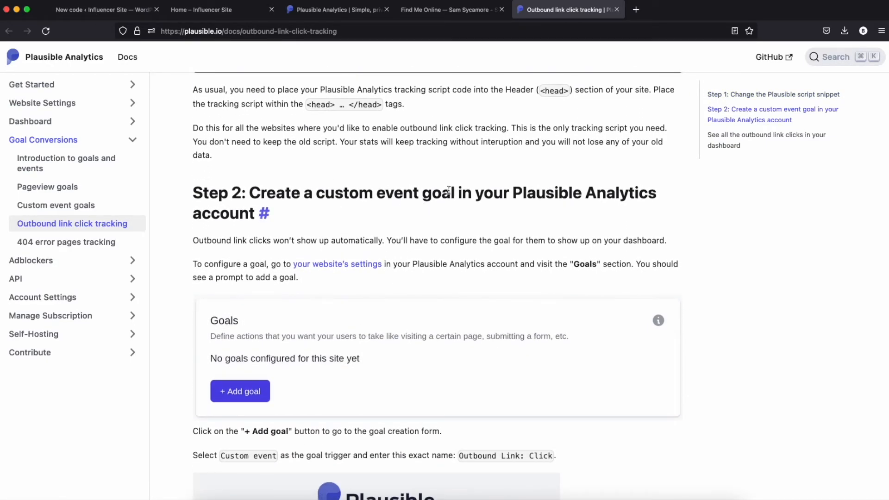
left_click_drag(453, 191, 362, 193)
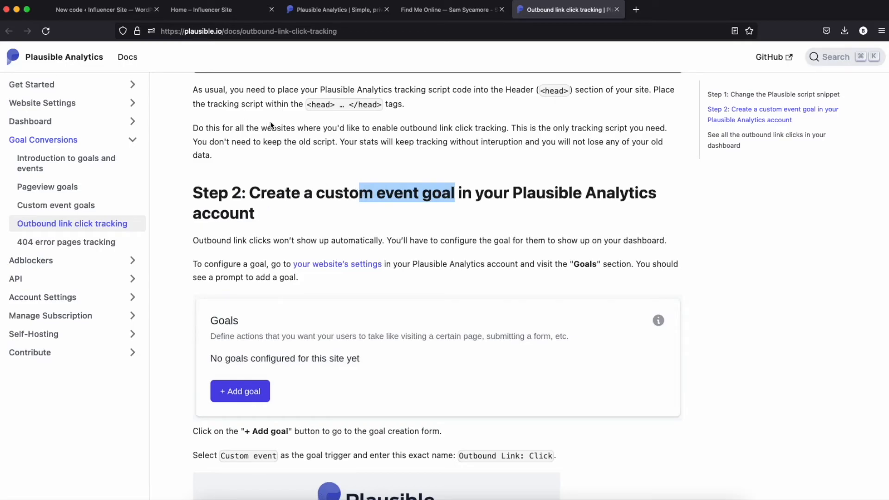
Step: Add the outbound-links script on a second line of the Plausible Tracking code, with staging.weblime.com/client-staging-three as its data-domain
left_click(128, 9)
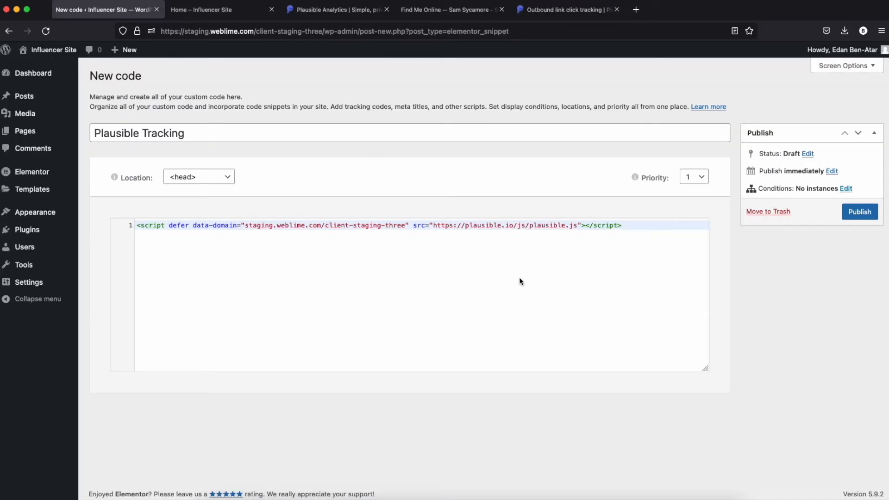
key("Return")
key("super+v")
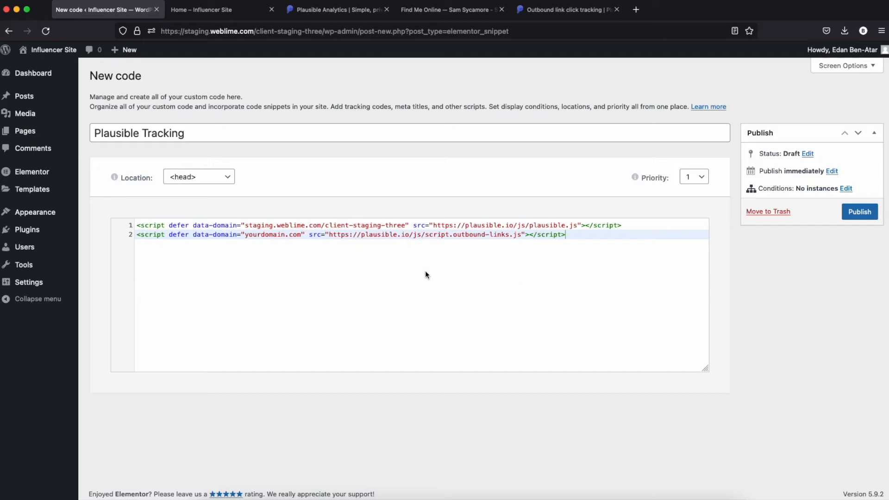
left_click_drag(405, 225, 247, 227)
key("super+c")
left_click_drag(304, 235, 244, 234)
key("super+v")
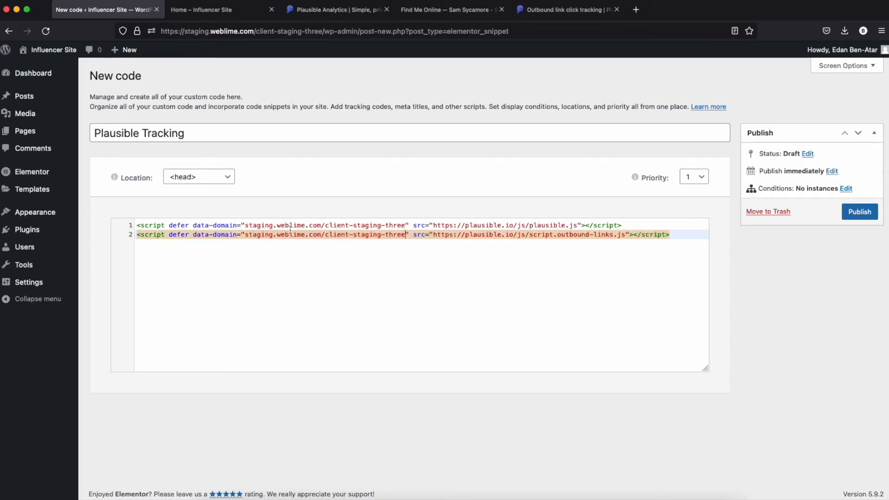
Step: Delete the original plausible.js script line and publish the custom code with the condition Include Entire Site
left_click_drag(650, 225, 122, 230)
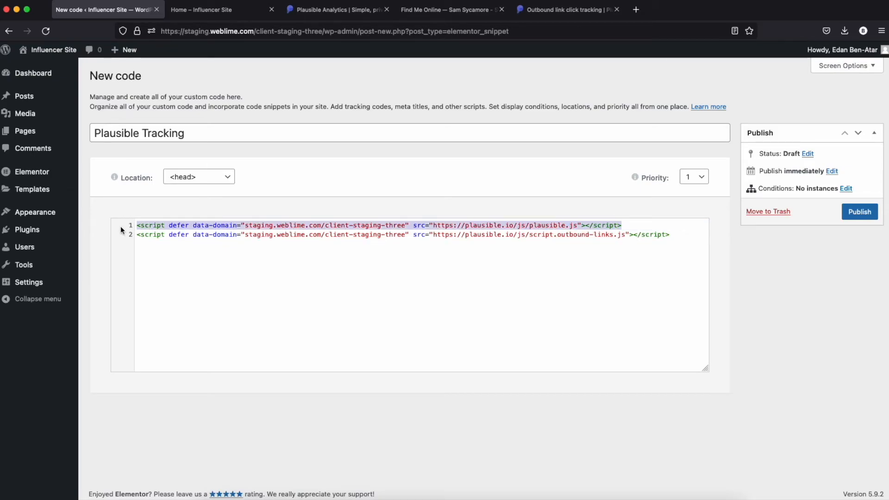
key("BackSpace")
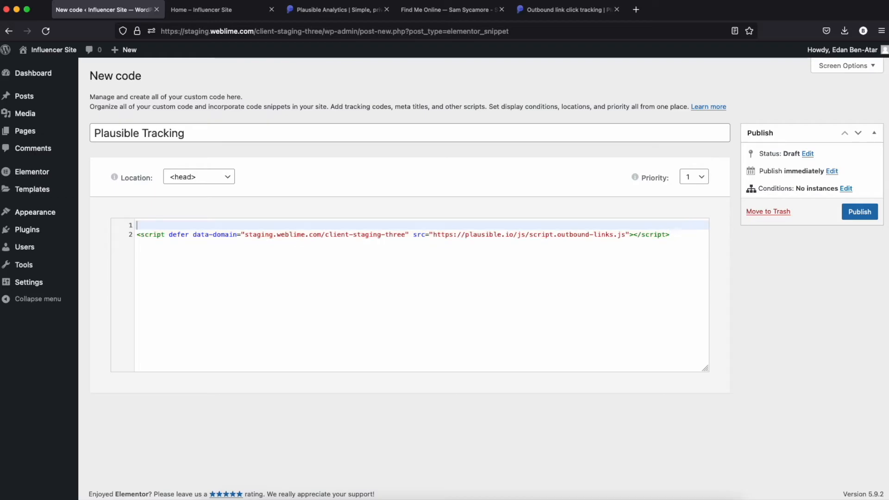
key("Down")
key("BackSpace")
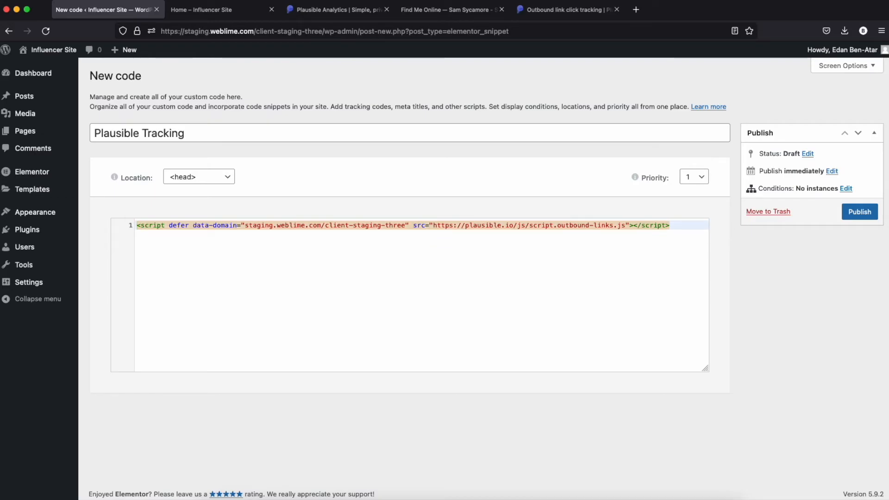
left_click(864, 214)
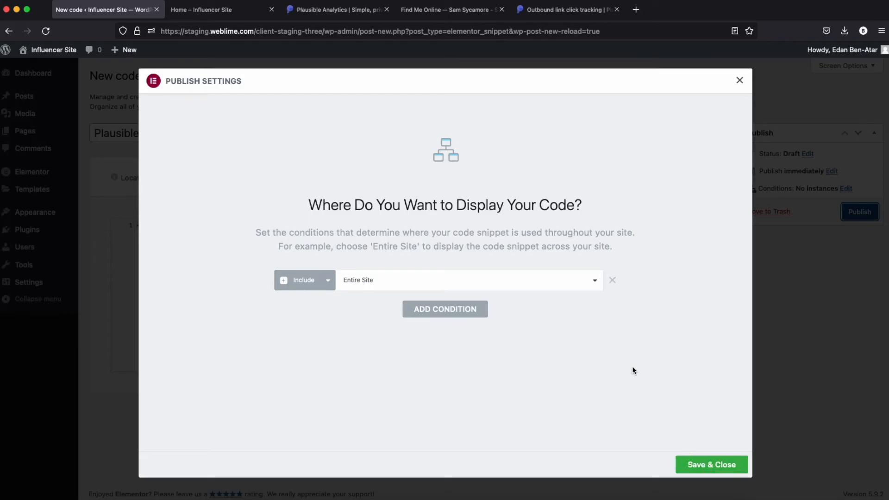
left_click(708, 463)
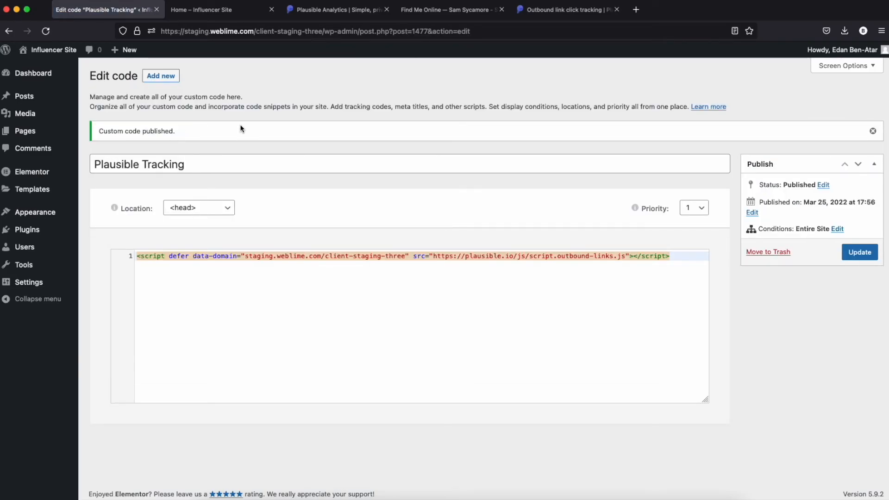
Step: Switch to the Plausible window and start collecting data for the staging site
left_click_drag(0, 19, 547, 25)
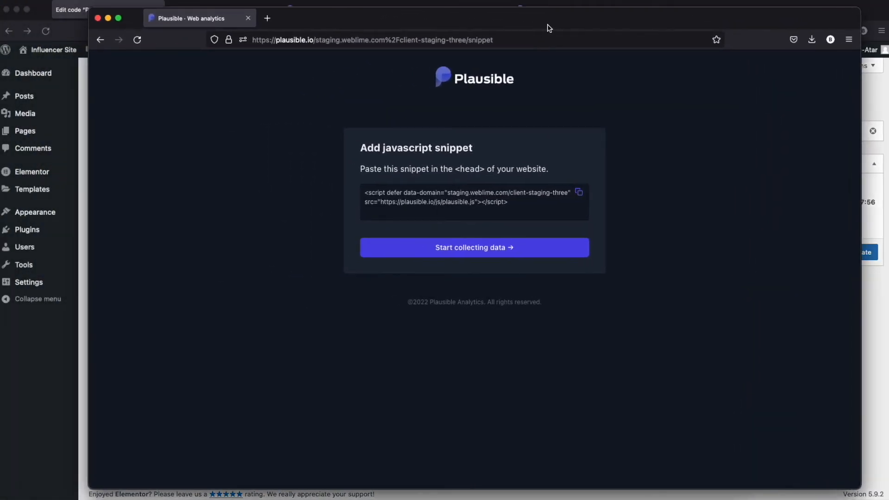
left_click(507, 250)
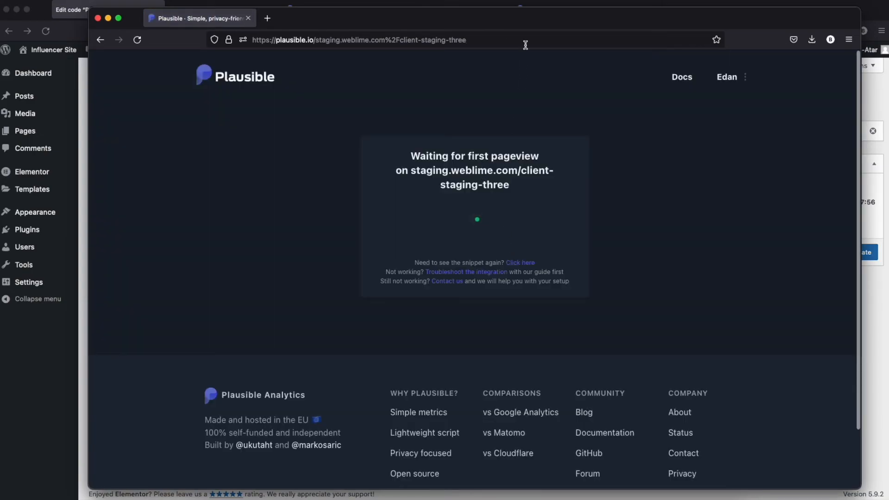
left_click_drag(548, 25, 570, 26)
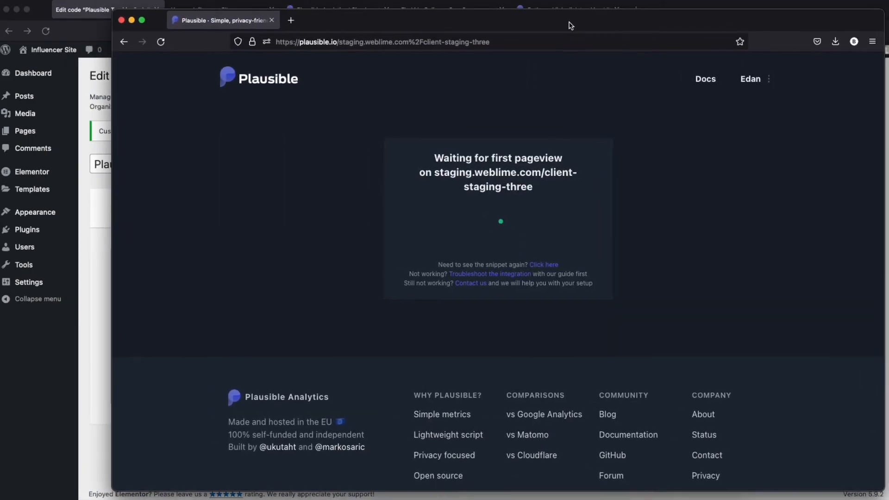
Step: Narrow the WordPress browser window beside Plausible and reload the Home page preview to trigger a first pageview
left_click(97, 299)
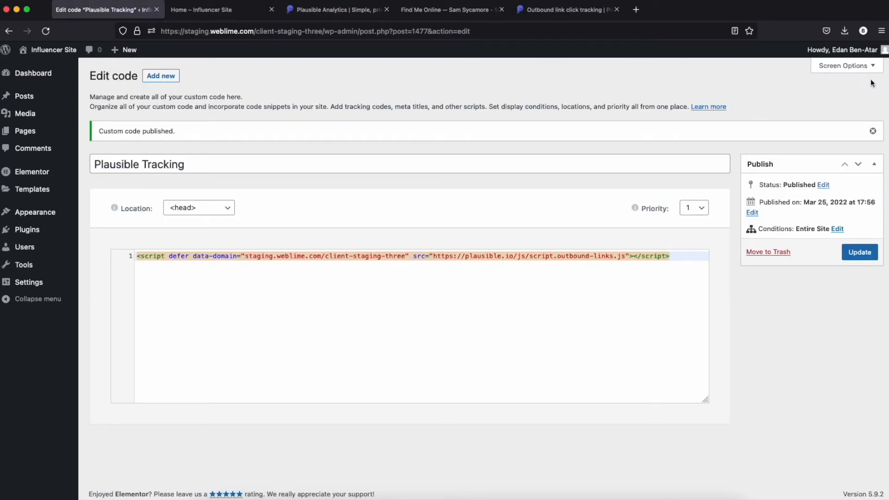
left_click_drag(886, 91, 711, 91)
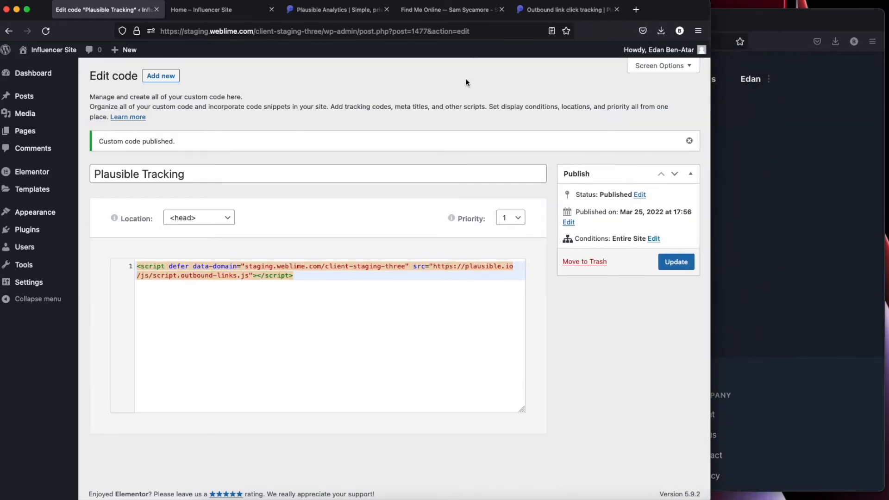
left_click(221, 11)
key("super+r")
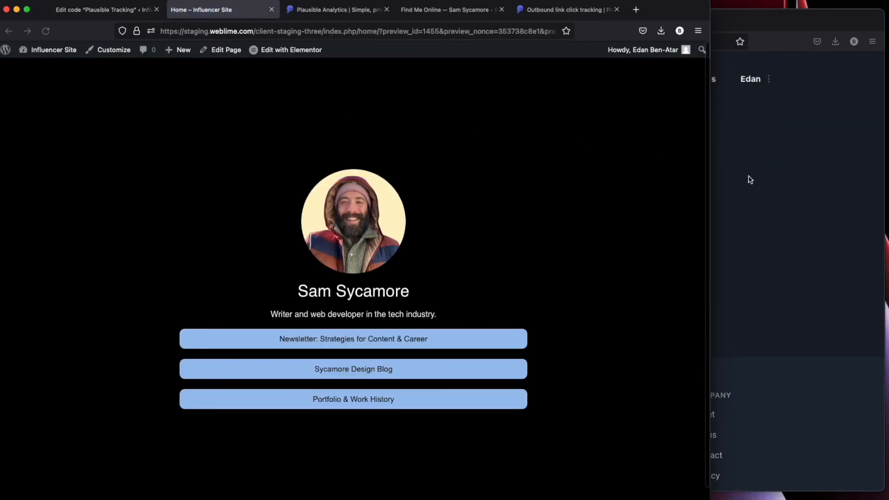
left_click(818, 209)
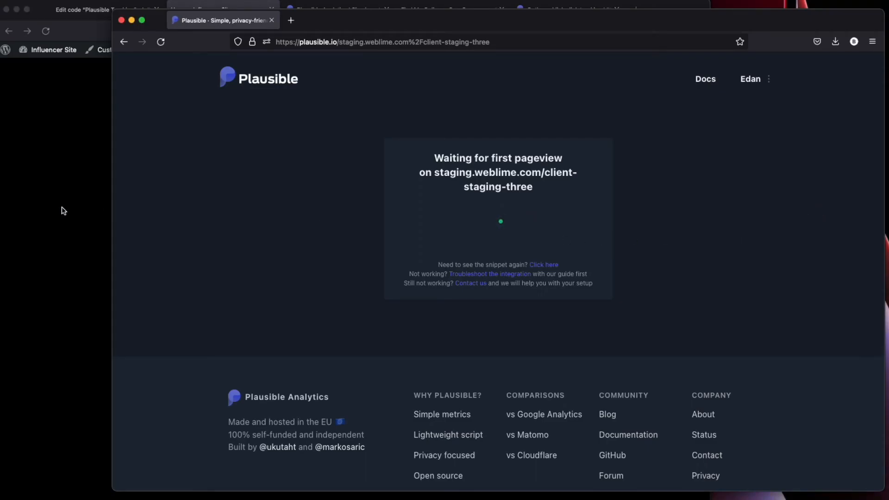
left_click(104, 206)
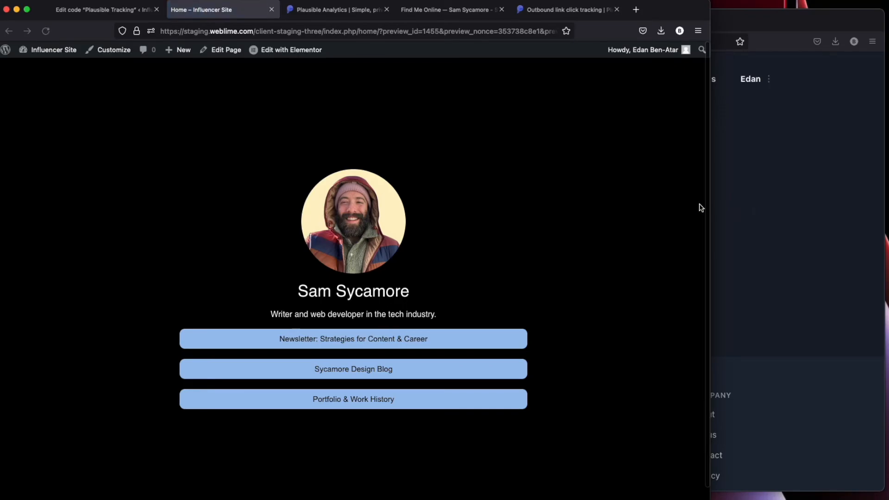
Step: Examine the staging site's Plausible dashboard, including the visitor graph, top sources, top pages and the sections below
left_click(818, 225)
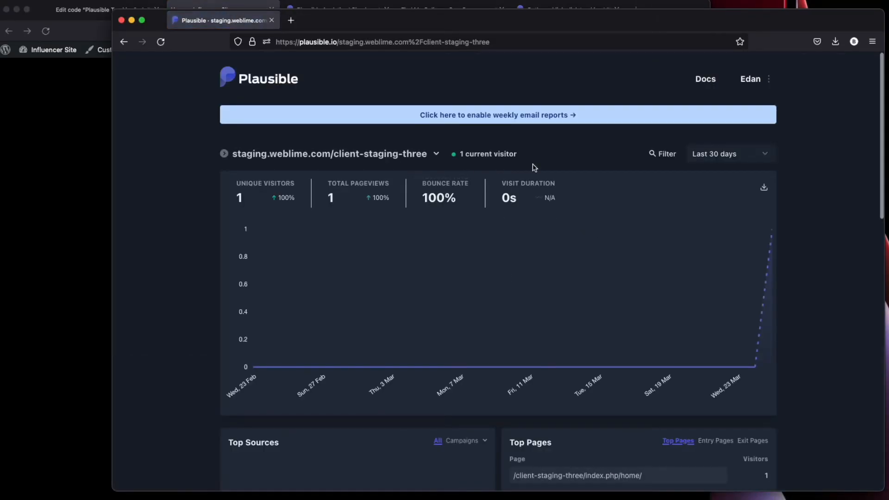
scroll(492, 159, "down", 3)
scroll(492, 159, "down", 2)
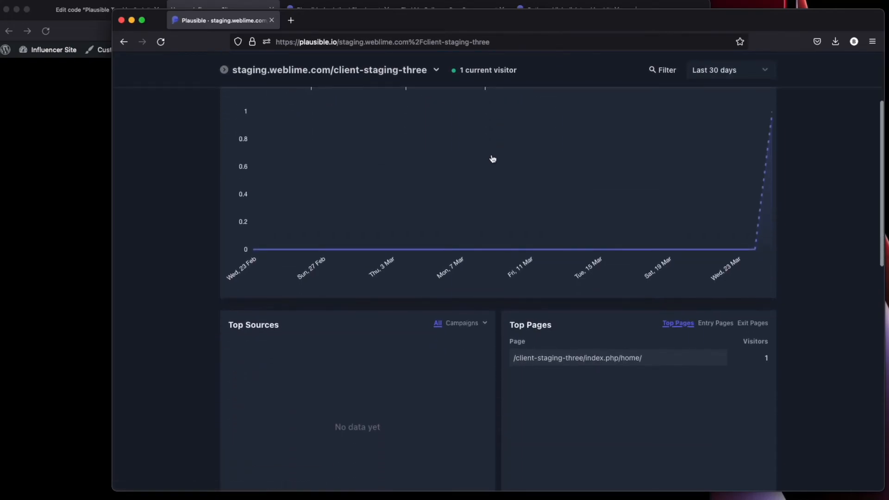
scroll(510, 208, "down", 3)
left_click_drag(654, 283, 496, 291)
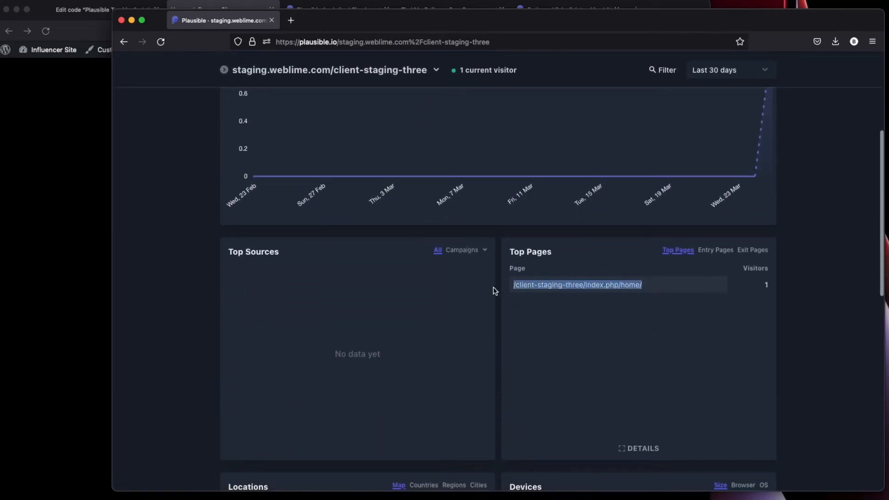
left_click(204, 307)
scroll(355, 248, "down", 3)
scroll(393, 256, "down", 10)
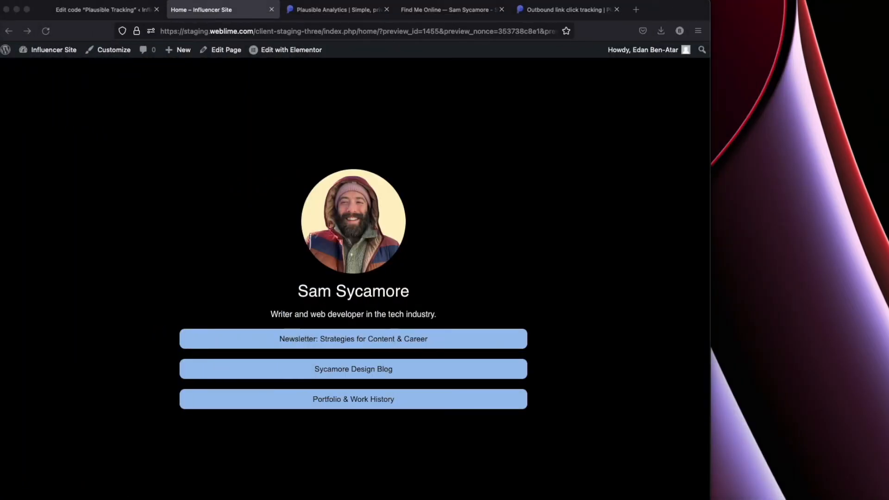
Step: Bring the Plausible site settings window into view and open the staging site's Goals settings
left_click_drag(0, 16, 446, 9)
left_click_drag(348, 0, 350, 1)
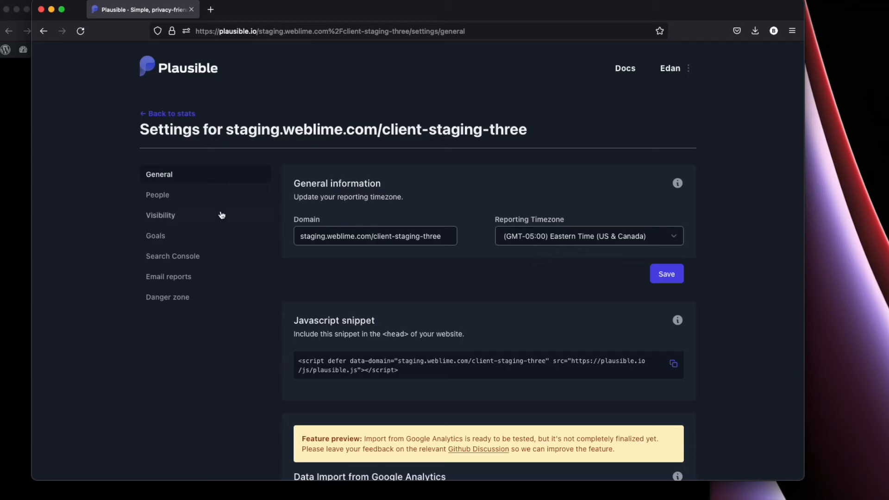
left_click(165, 236)
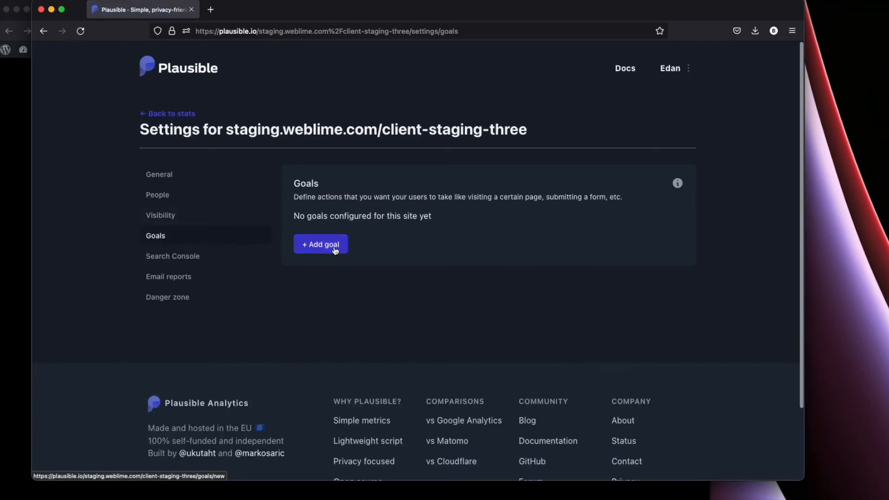
Step: Copy the custom event name "Outbound Link: Click" from the outbound link click tracking documentation in the WordPress browser window
left_click(10, 149)
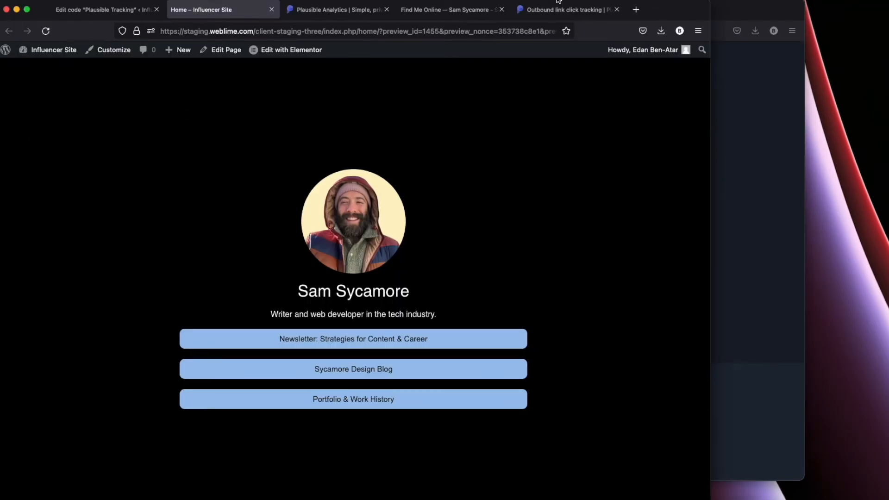
left_click(560, 9)
scroll(407, 242, "down", 10)
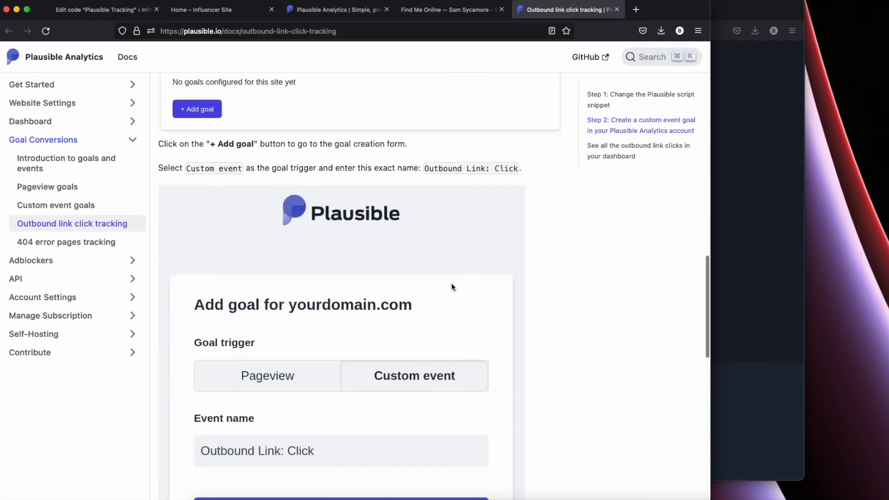
mouse_move(316, 310)
left_mouse_down()
mouse_move(248, 312)
mouse_move(329, 302)
left_mouse_up()
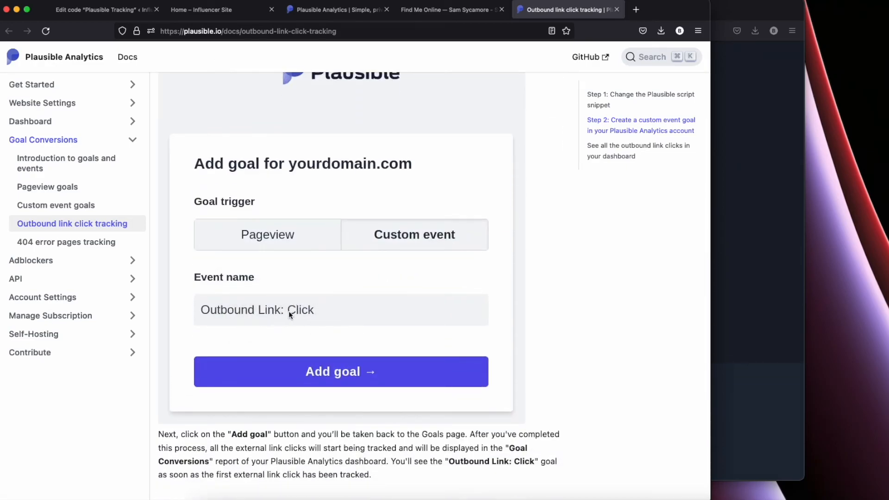
scroll(288, 310, "up", 5)
left_click_drag(426, 227, 518, 228)
key("super+c")
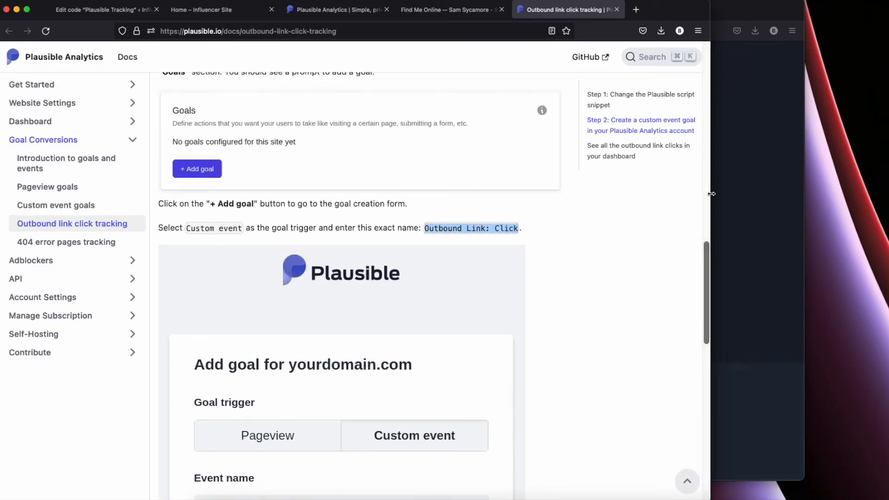
Step: Add a custom event goal named "Outbound Link: Click" to the staging site in Plausible
left_click(739, 191)
left_click(329, 245)
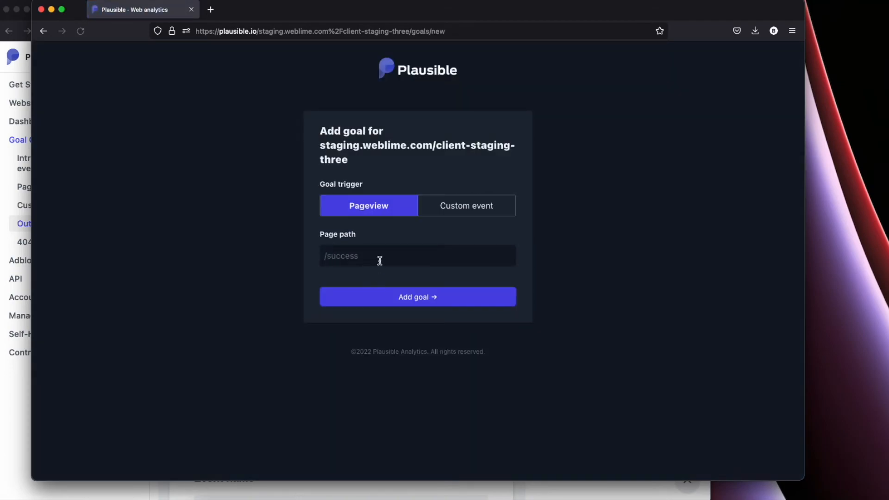
left_click(468, 212)
left_click(377, 256)
key("super+v")
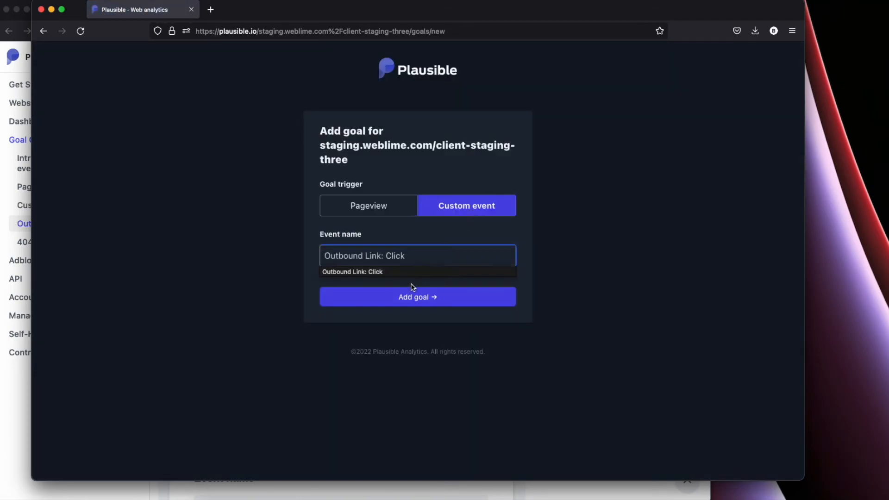
left_click(458, 270)
left_click(423, 301)
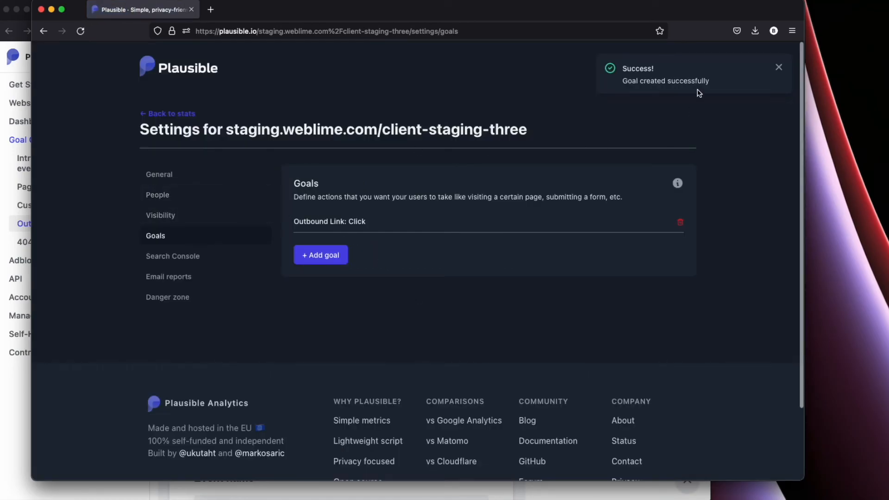
Step: Return to the staging site's stats dashboard and shift its window aside to uncover the WordPress browser window
left_click(157, 179)
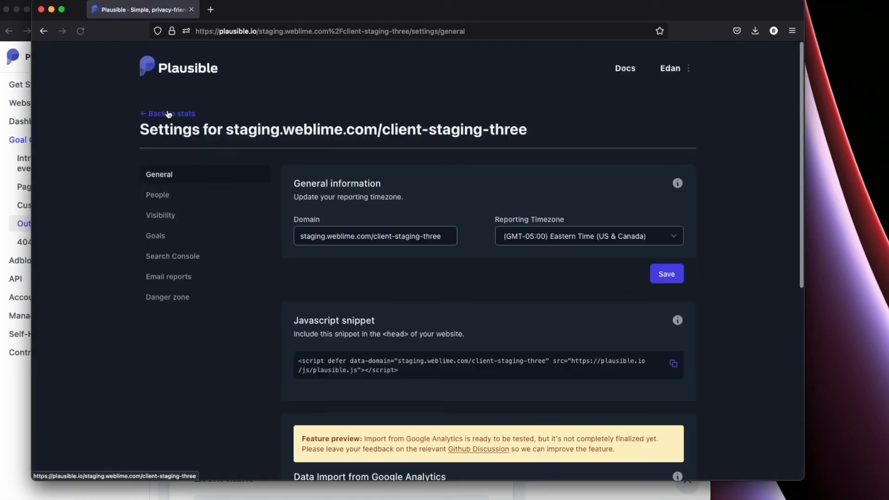
left_click(167, 116)
left_click_drag(376, 18, 457, 7)
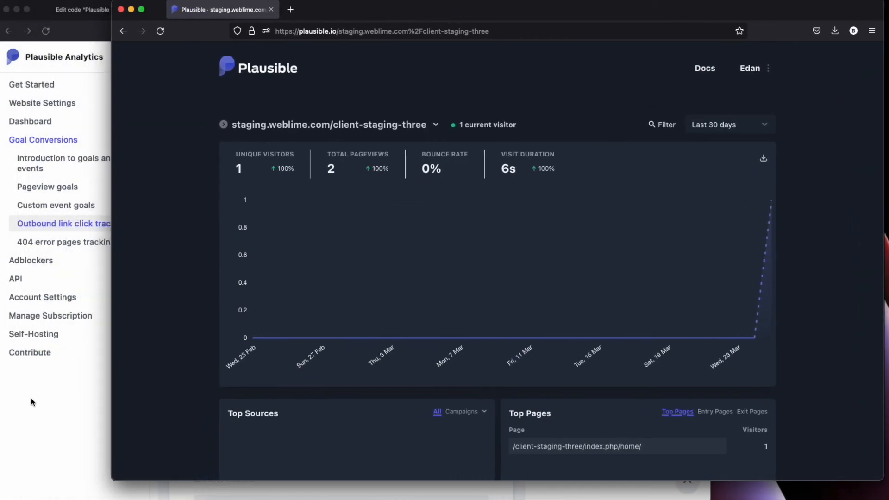
Step: Close the outbound link documentation, reload the Home page preview and check the current visitor status in Plausible
left_click(33, 402)
key("super+w")
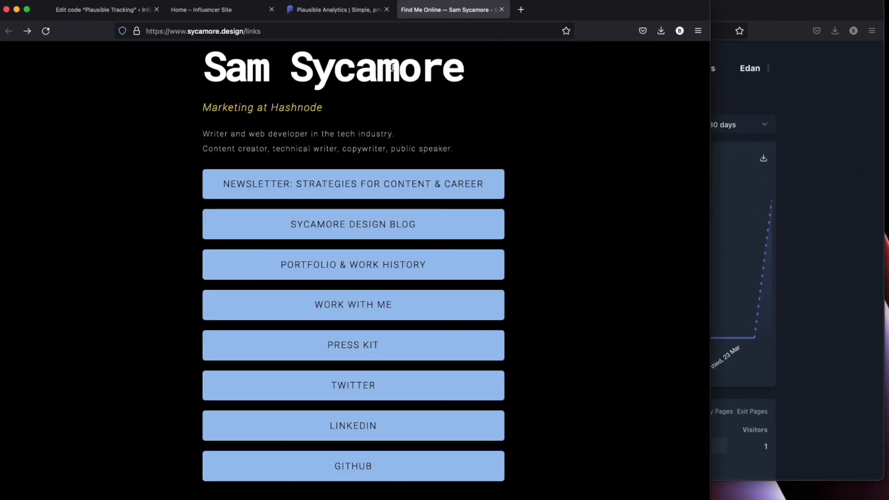
left_click(252, 10)
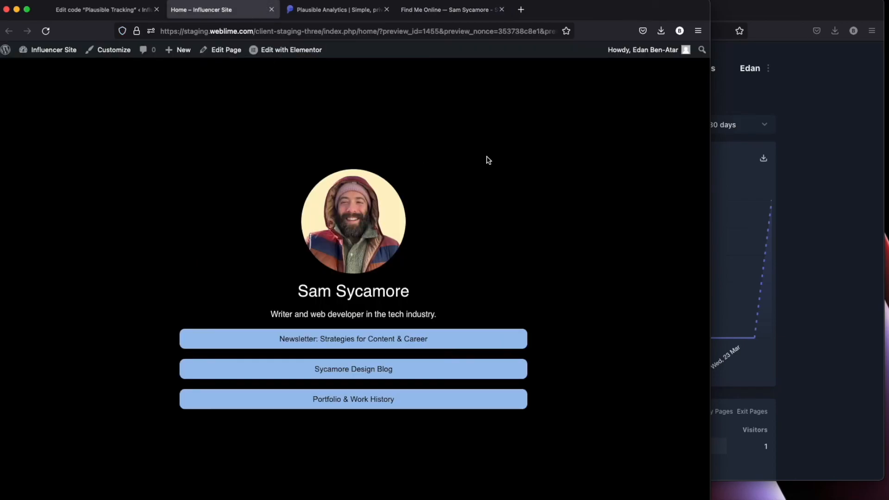
key("super+r")
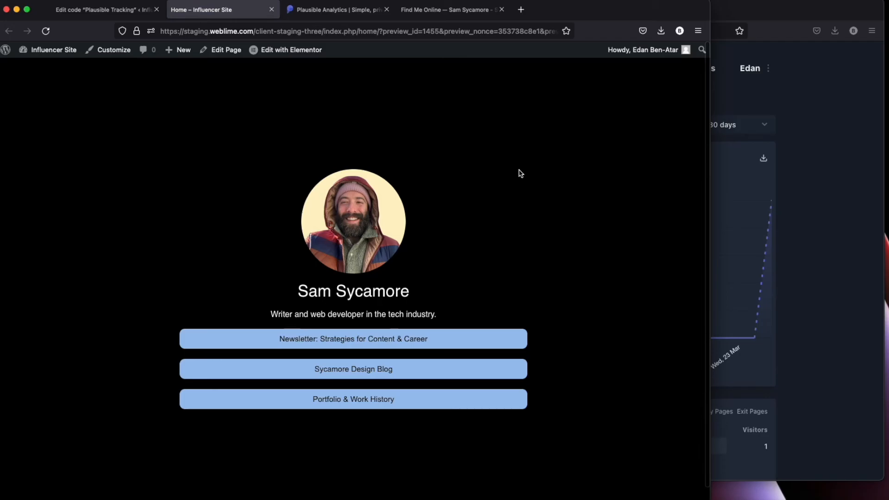
left_click(780, 185)
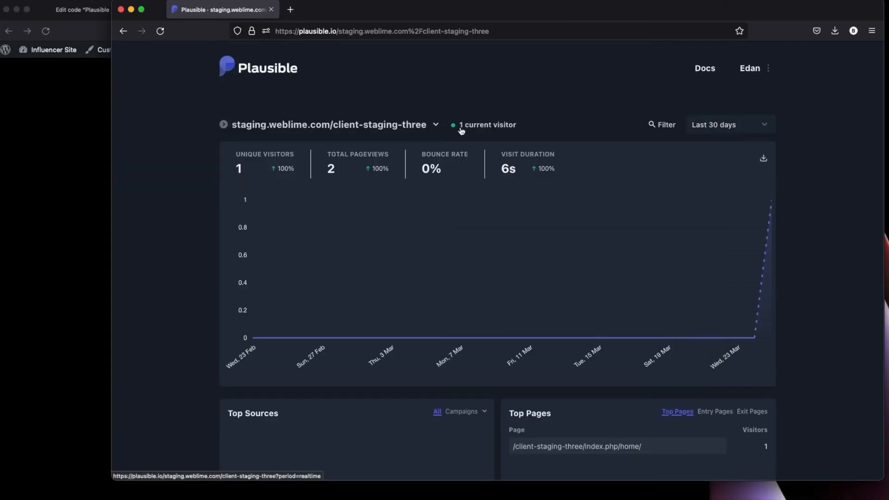
Step: Test the Newsletter and Sycamore Design Blog links on the Home page preview, returning to the page after each visit
left_click(59, 243)
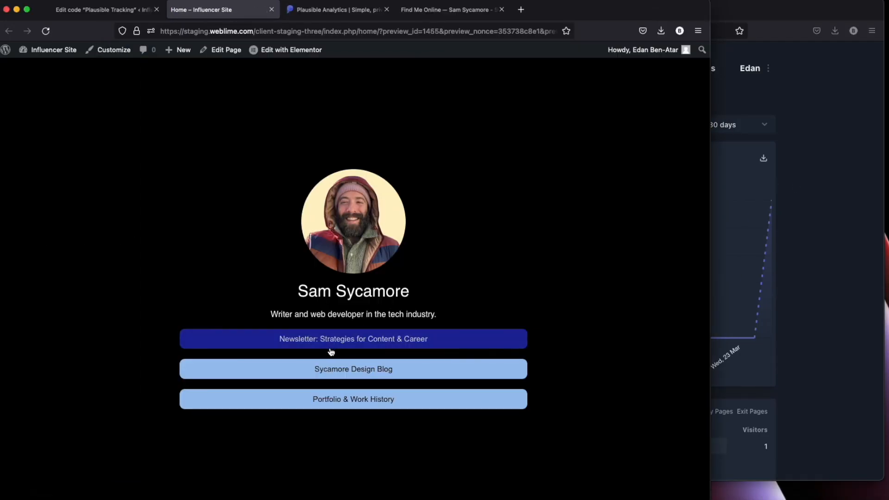
left_click(306, 343)
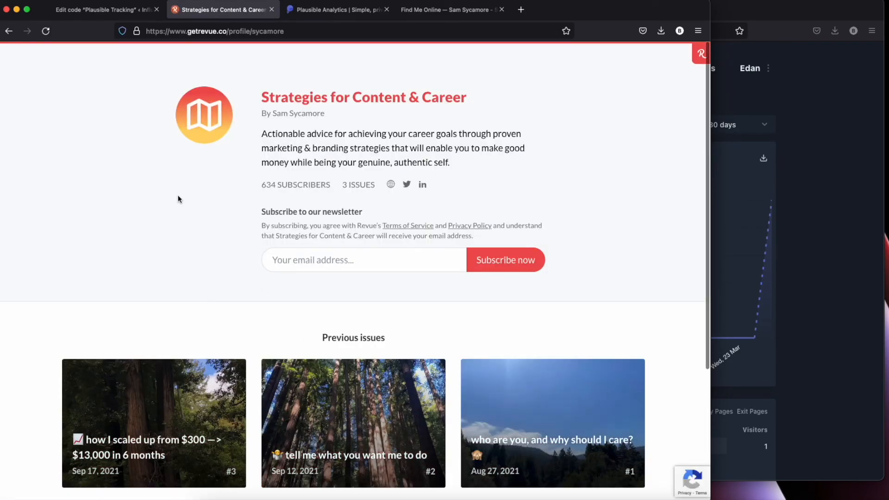
scroll(179, 199, "left", 5)
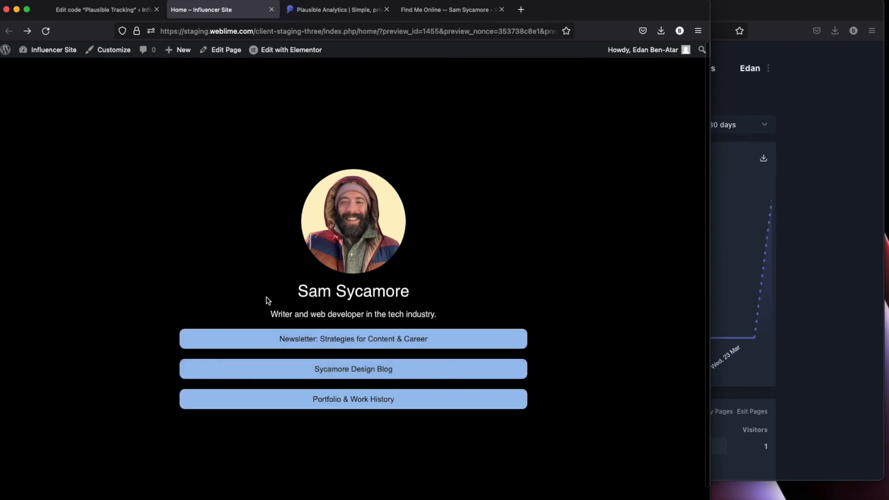
left_click(345, 373)
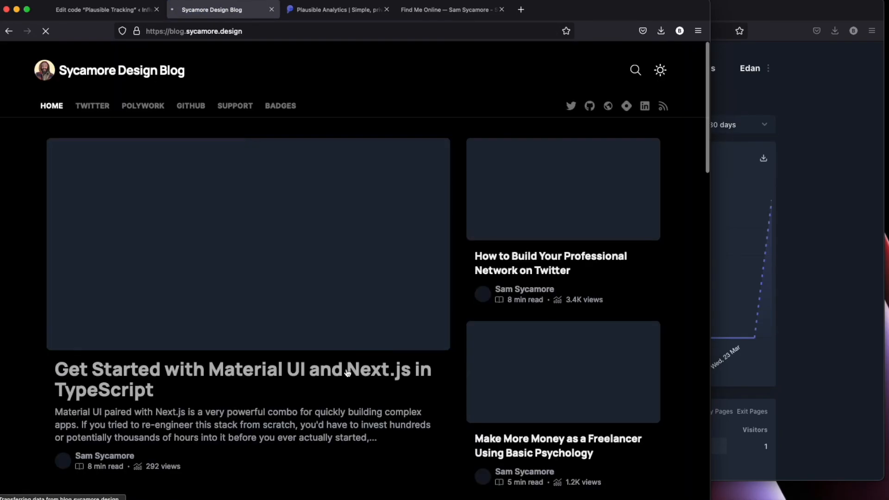
scroll(301, 330, "down", 3)
scroll(301, 330, "left", 5)
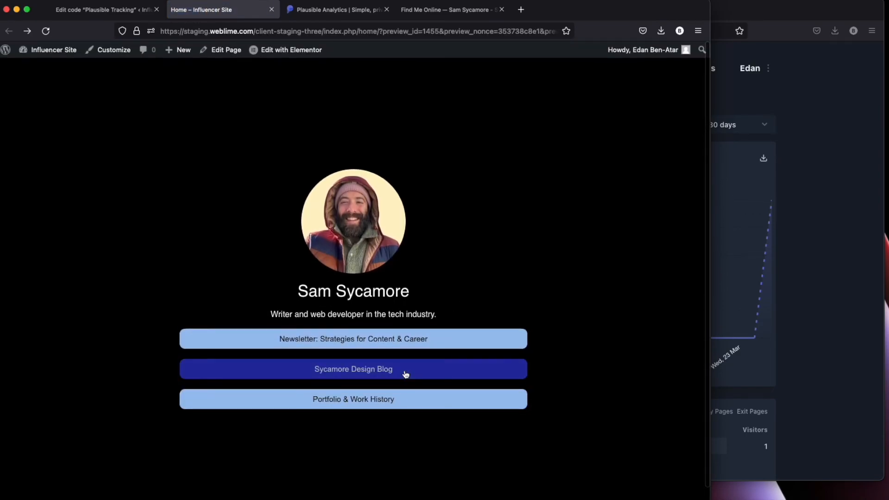
left_click(367, 342)
scroll(267, 256, "left", 5)
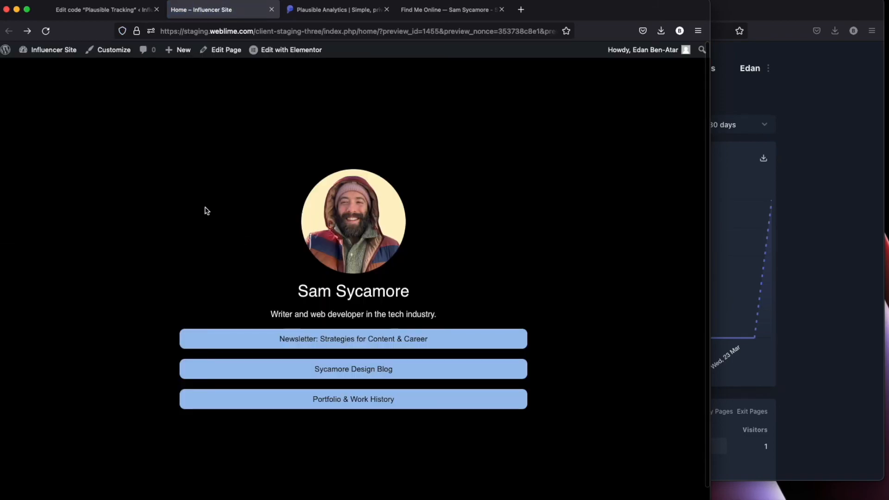
Step: Filter the Plausible dashboard by the Outbound Link: Click goal and view its breakdown by URL
left_click(825, 242)
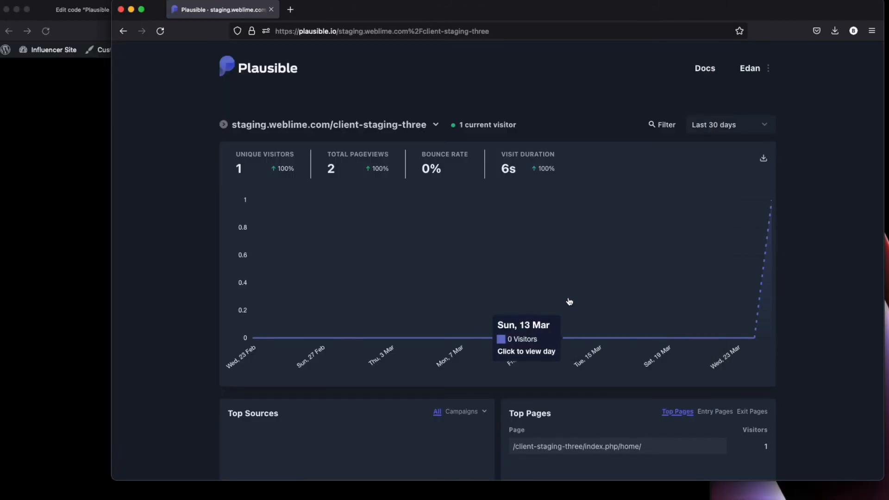
scroll(569, 301, "down", 13)
scroll(557, 307, "up", 2)
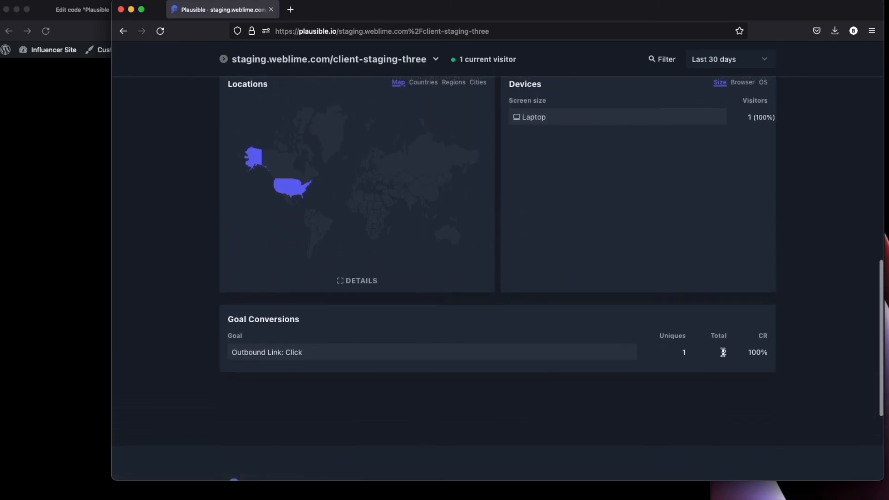
left_click(280, 353)
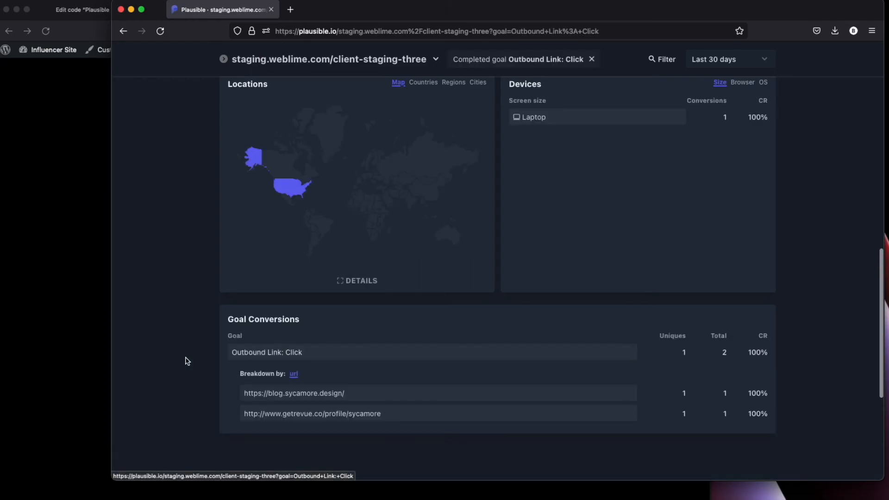
scroll(186, 361, "up", 2)
scroll(383, 449, "down", 1)
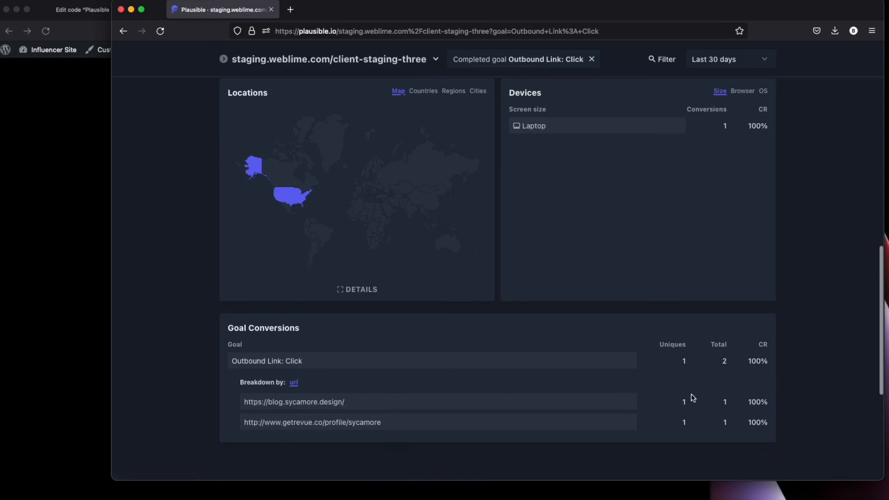
Step: Visit the Newsletter link from the Home page preview again, go back, and reload the filtered Plausible dashboard
left_click(42, 350)
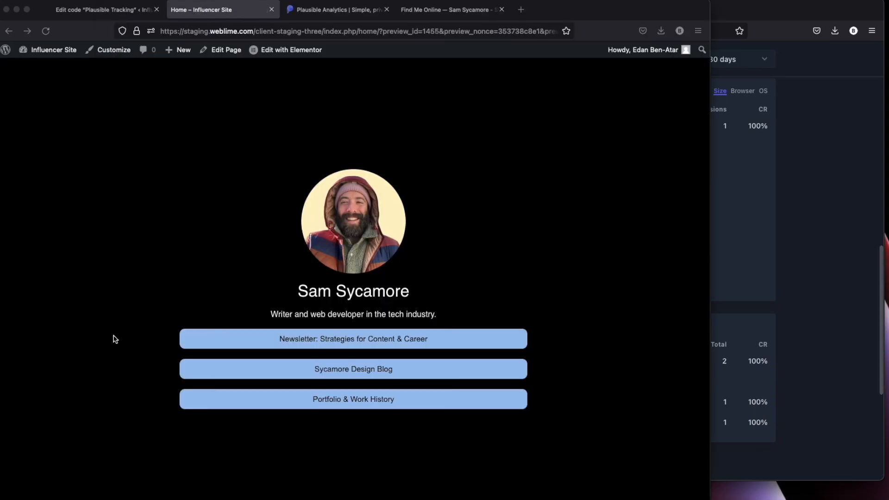
left_click(369, 343)
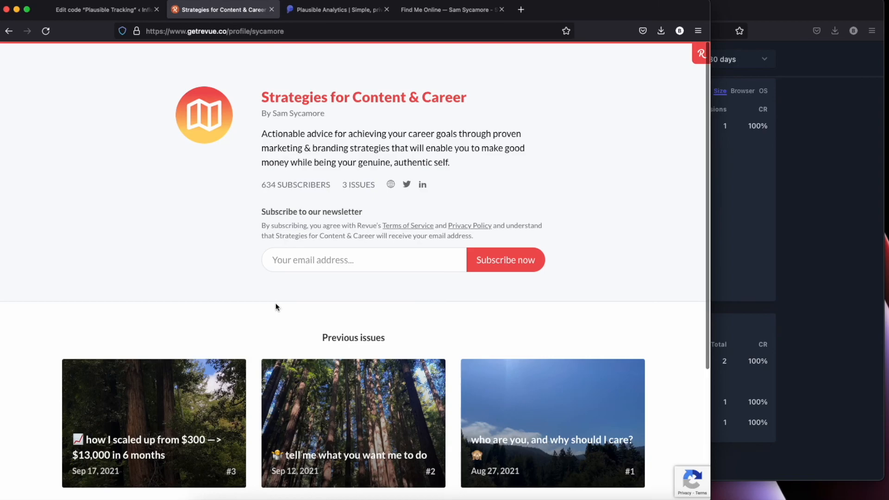
key("super+Left")
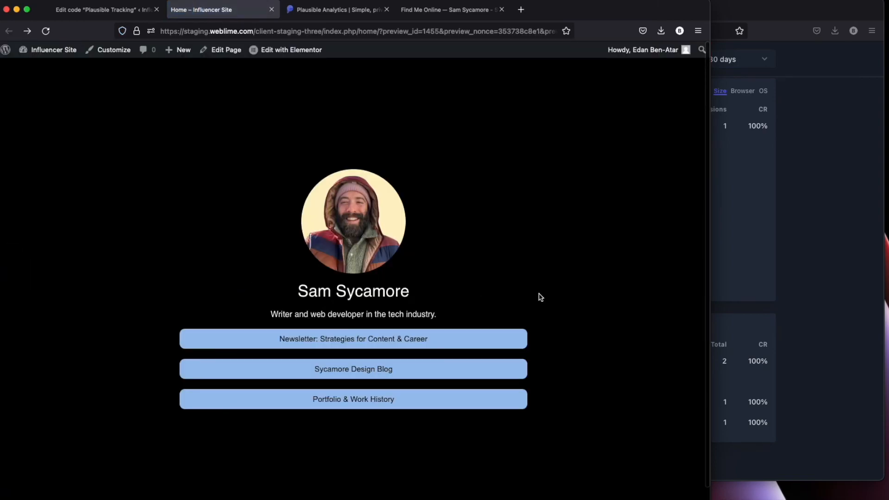
left_click(808, 365)
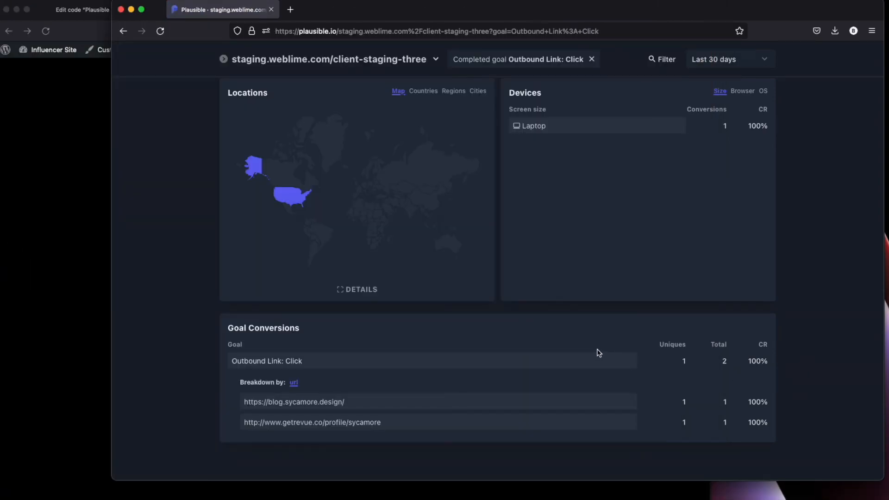
key("super+r")
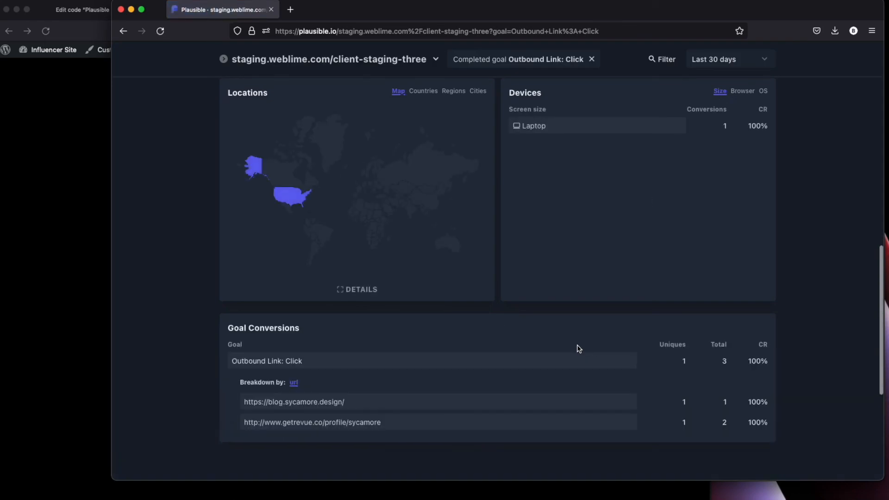
Step: Examine the click totals per outbound URL and the conversion figures above the dashboard graph
scroll(647, 370, "down", 1)
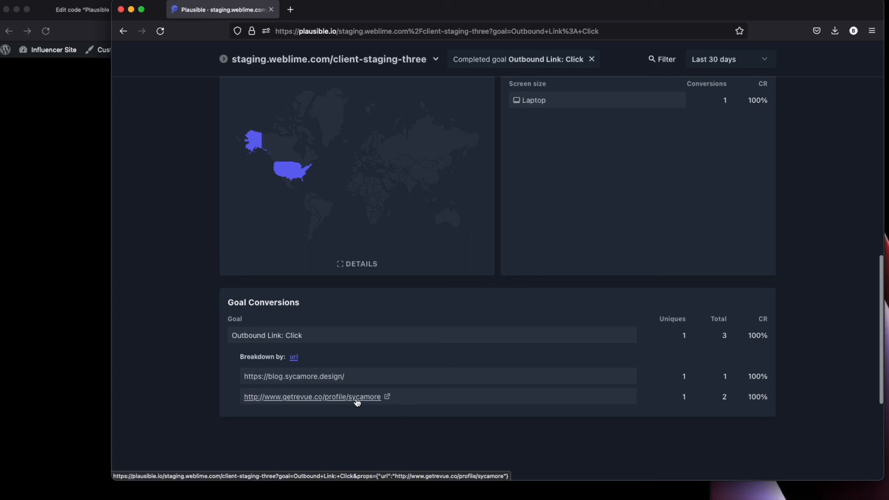
left_click_drag(721, 398, 736, 398)
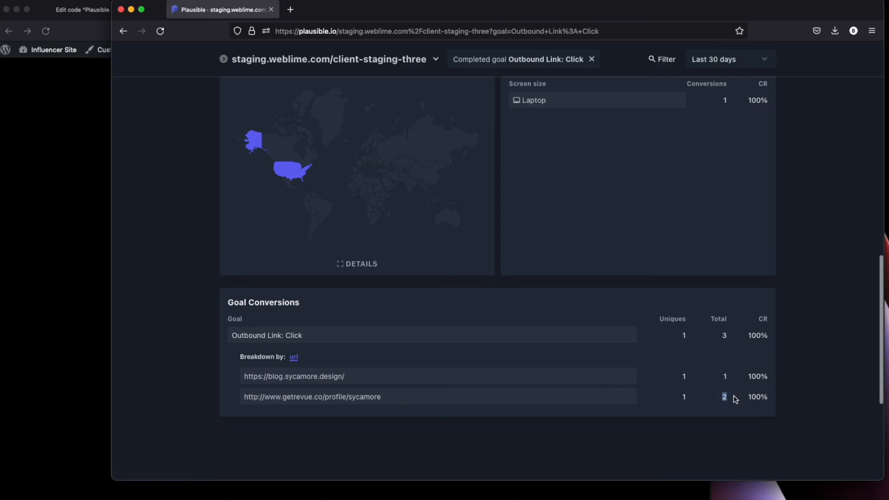
left_click(718, 379)
scroll(343, 346, "up", 3)
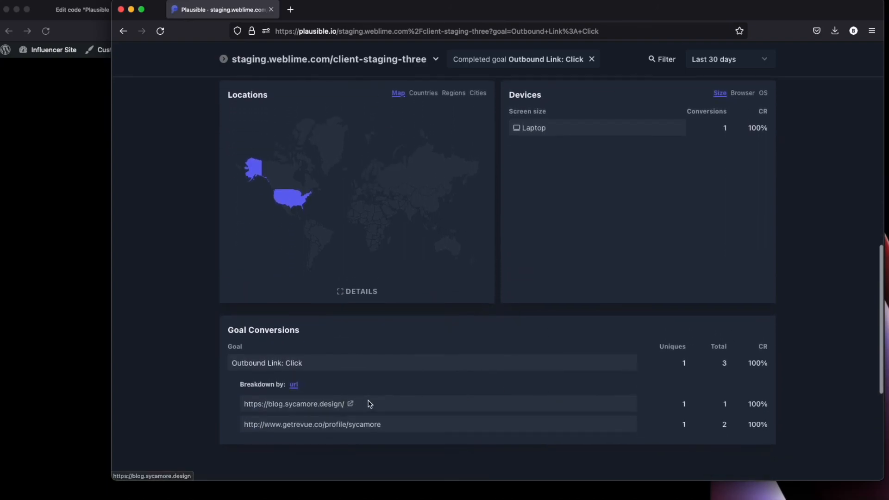
scroll(369, 401, "up", 10)
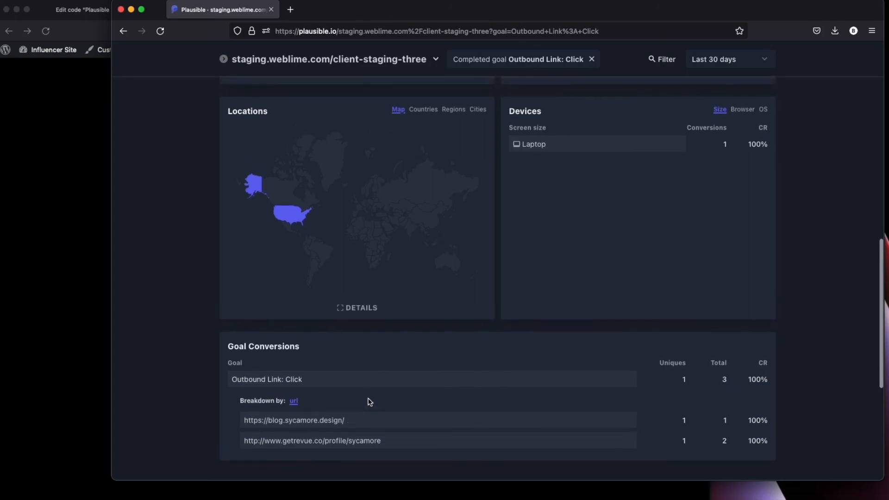
scroll(221, 355, "up", 2)
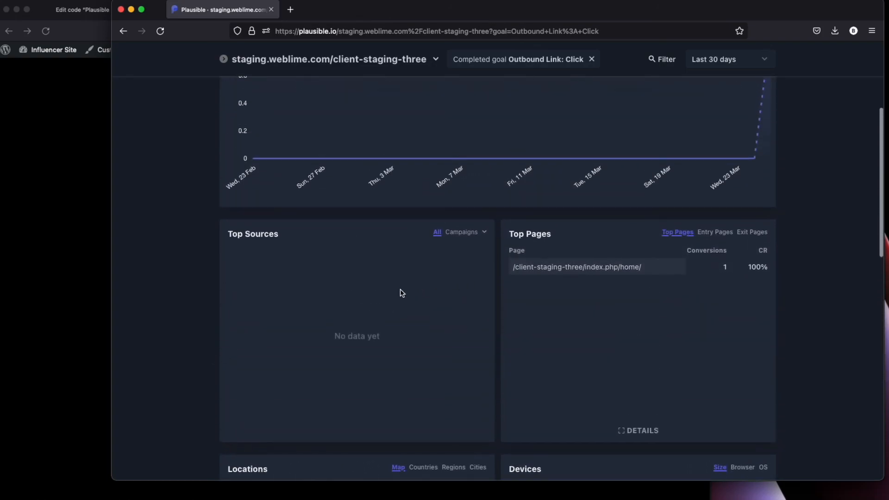
scroll(509, 251, "up", 6)
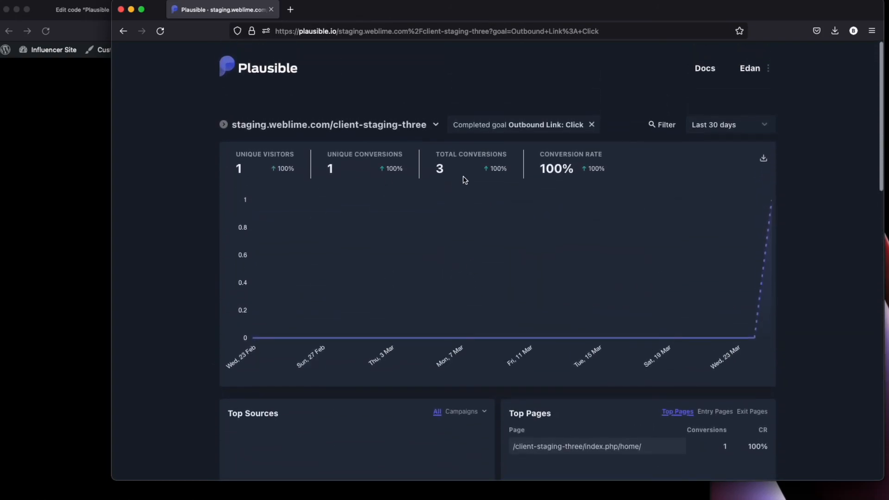
Step: Clear the Outbound Link: Click filter and review the full dashboard down to the goal conversions
left_click(591, 125)
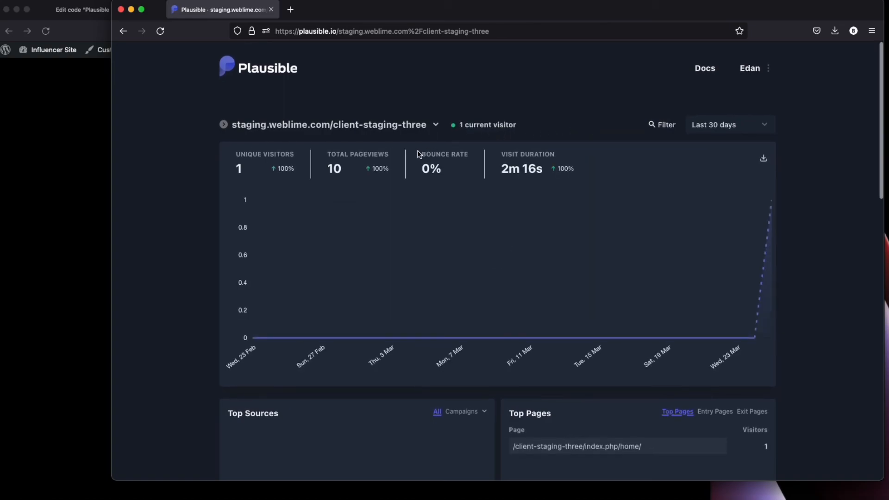
scroll(595, 232, "down", 5)
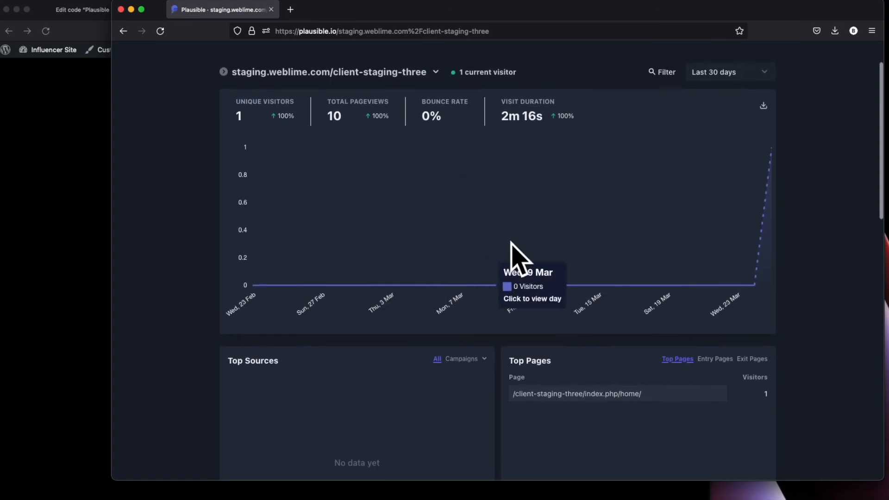
scroll(517, 258, "down", 5)
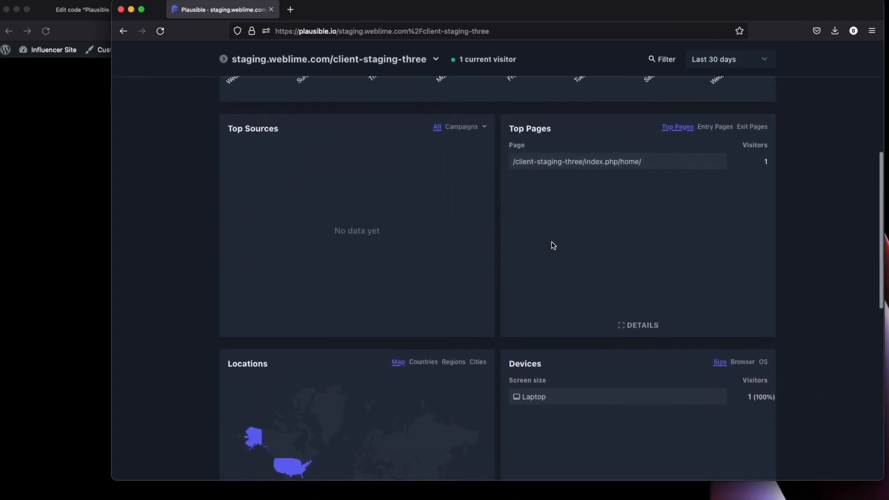
scroll(526, 238, "down", 6)
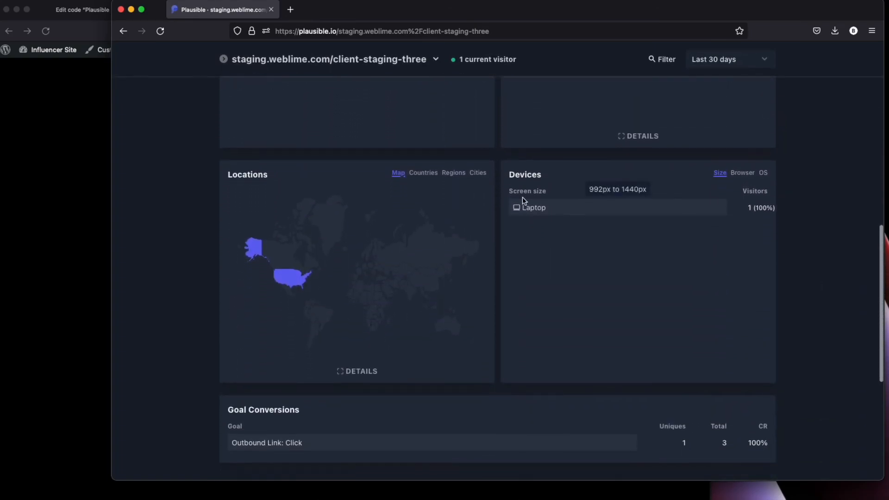
scroll(509, 195, "down", 4)
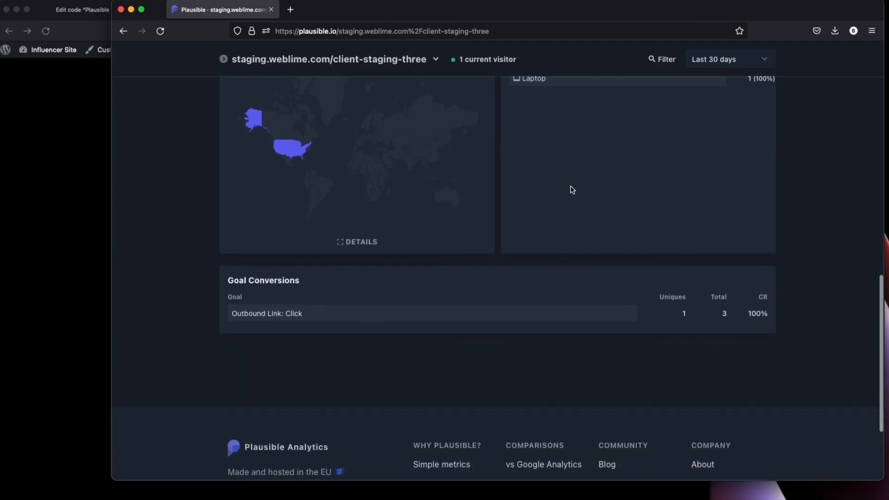